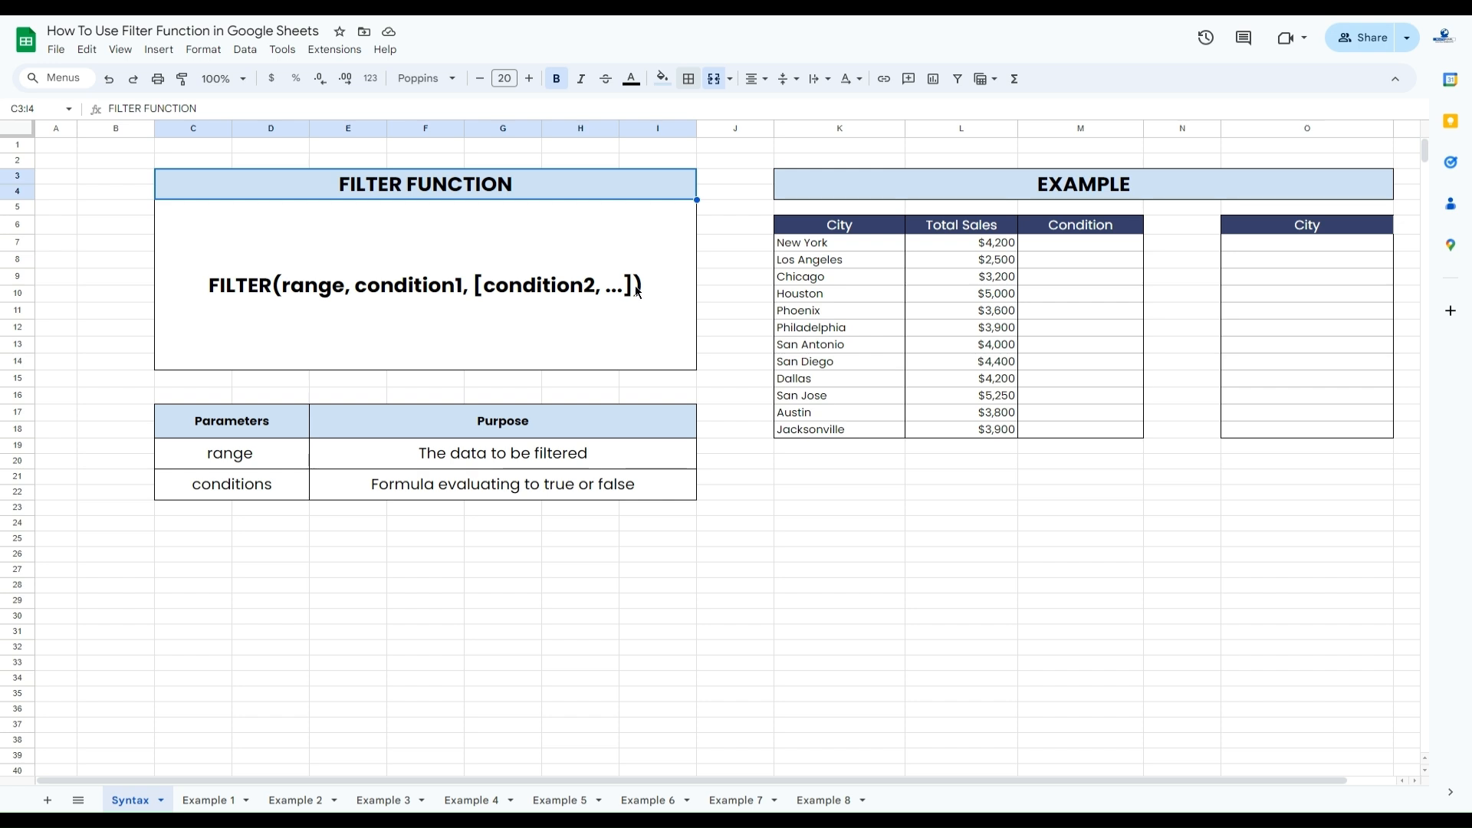
Enter =FILTER(K7:K18,L7:L18>4000) in O7 to list the cities with total sales above 4000
click(1320, 244)
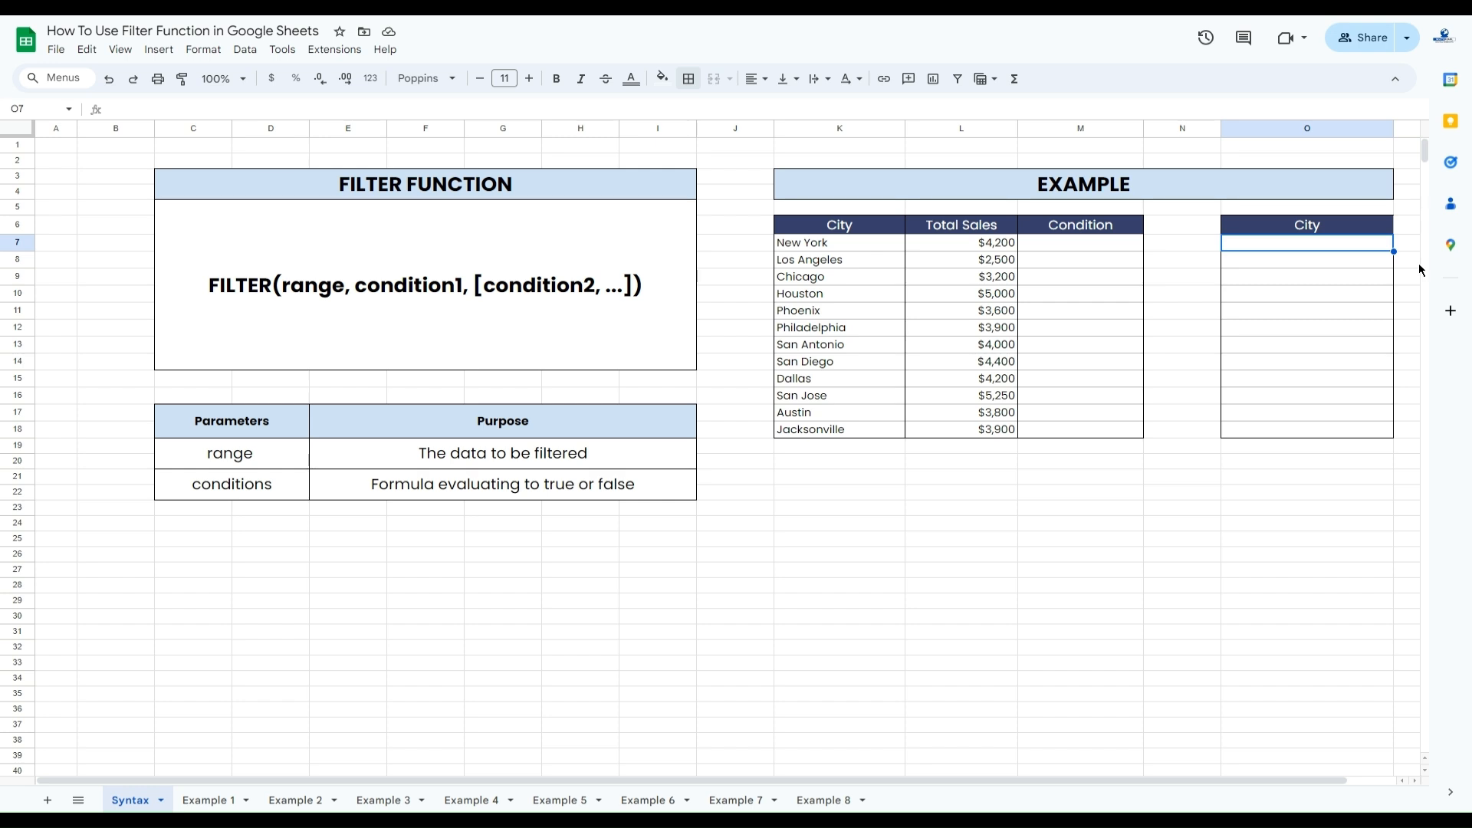
text(=FI)
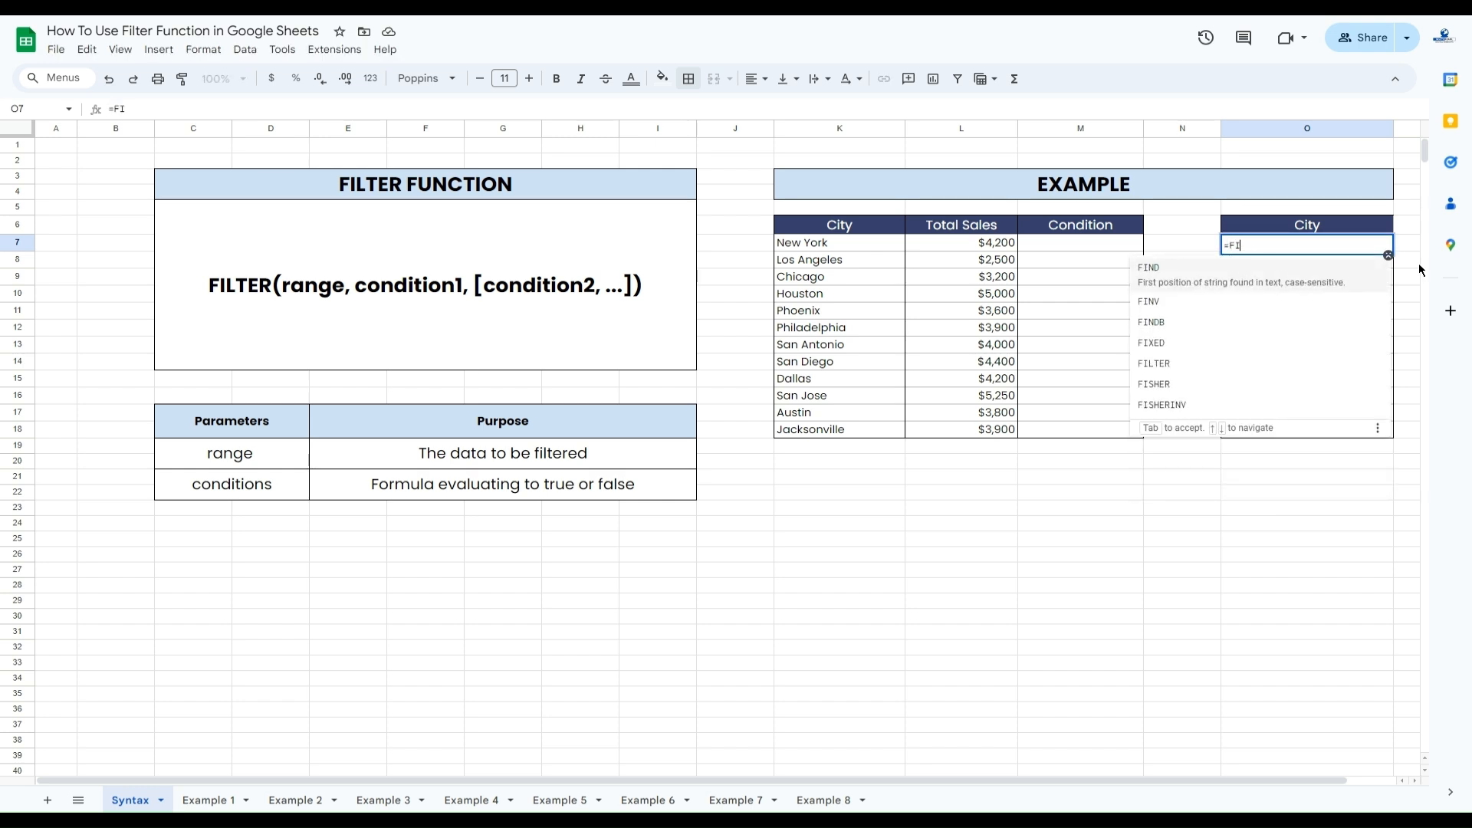
text(L)
key(Tab)
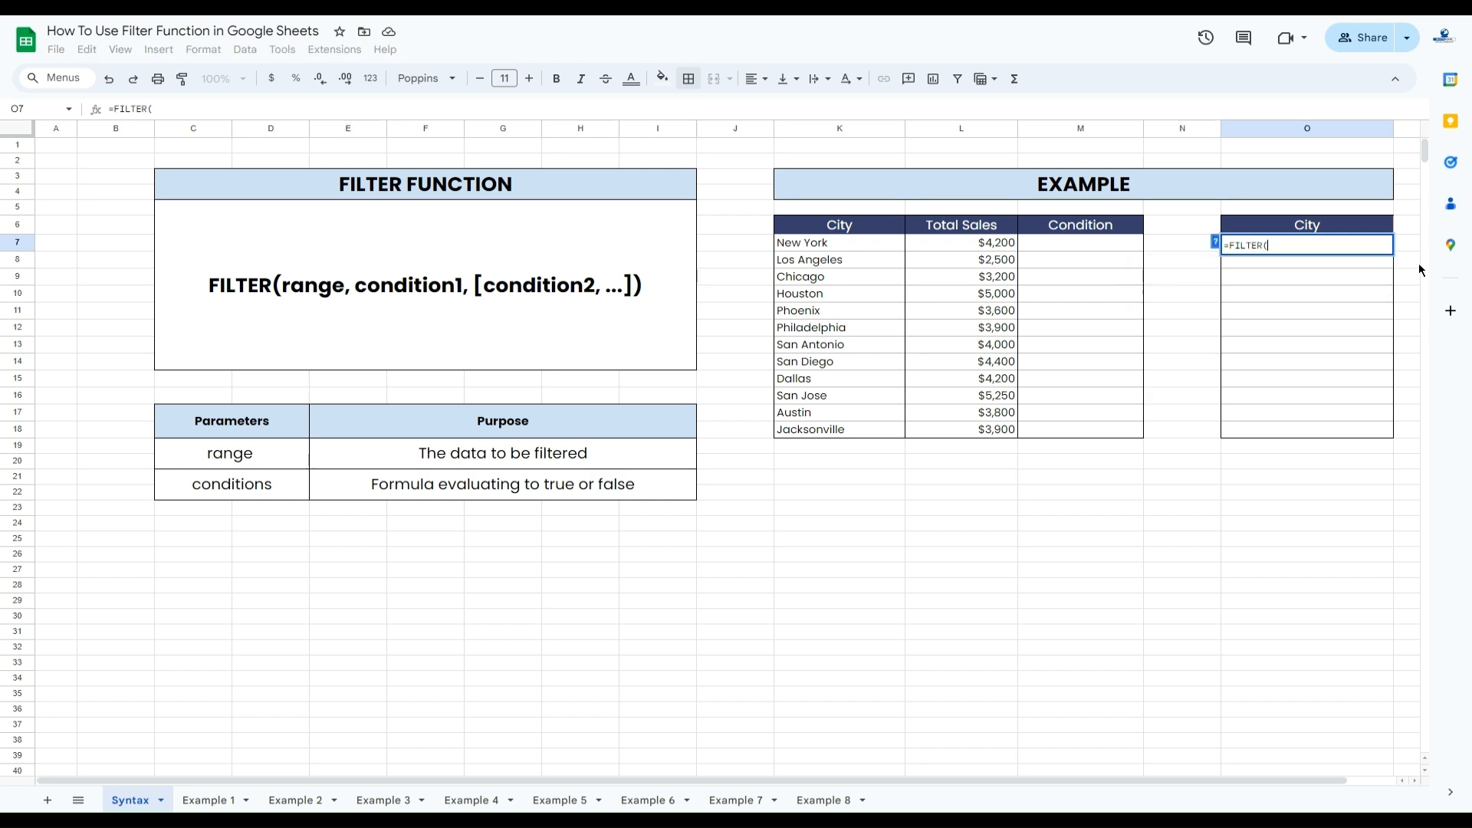
drag(863, 246, 865, 434)
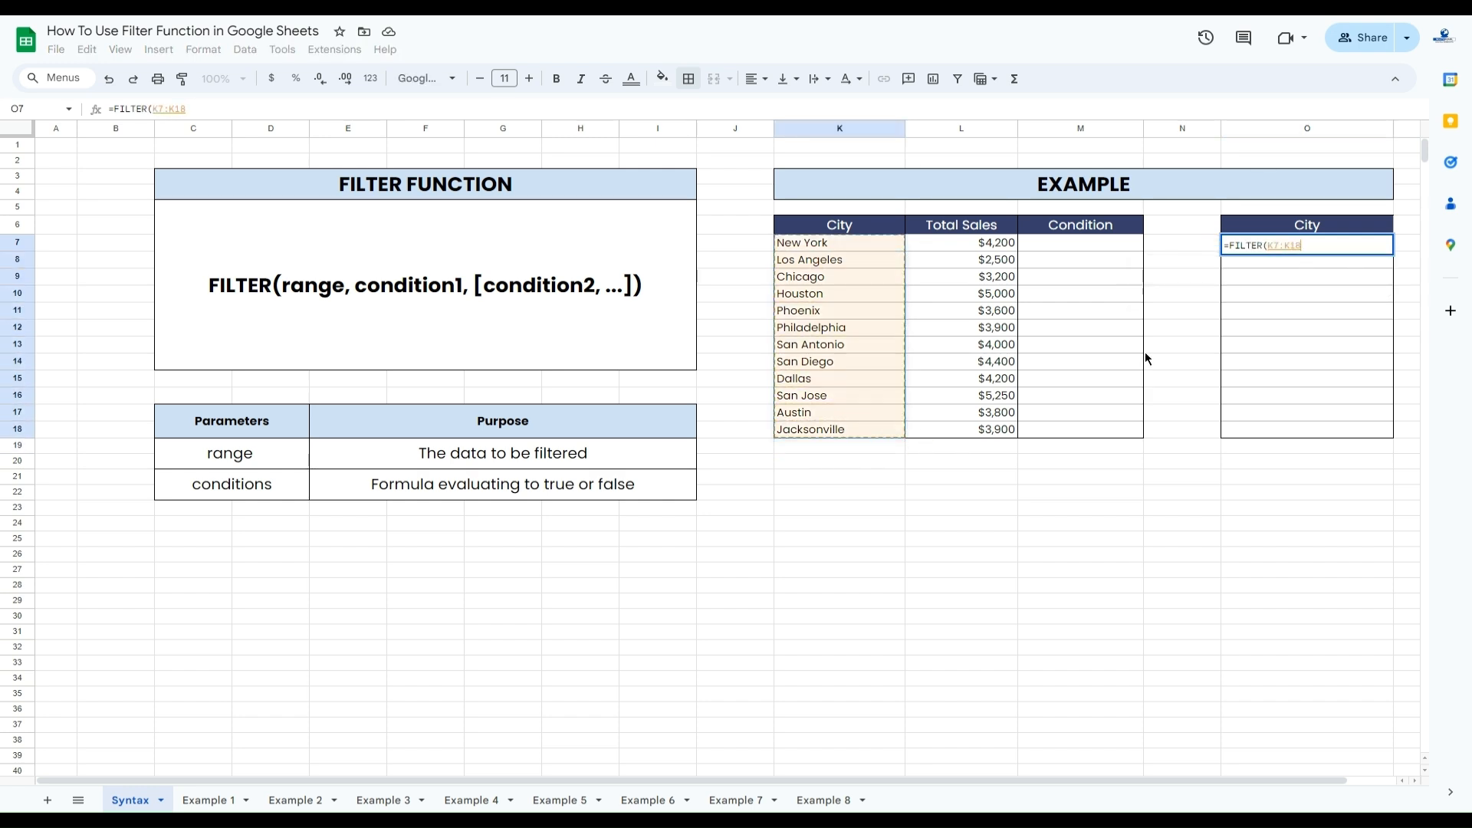
text(,)
drag(994, 246, 1003, 438)
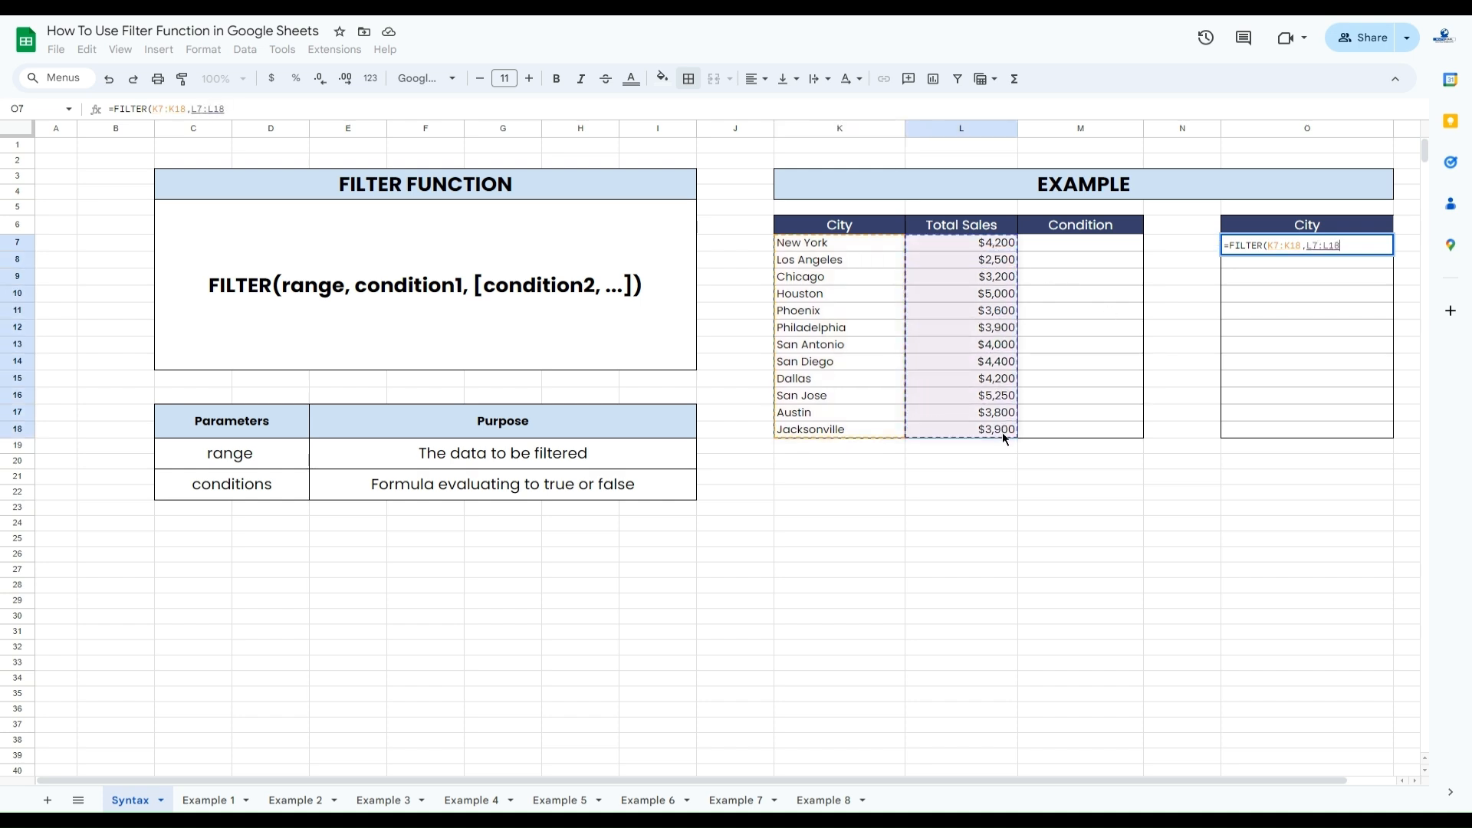
text(>4000))
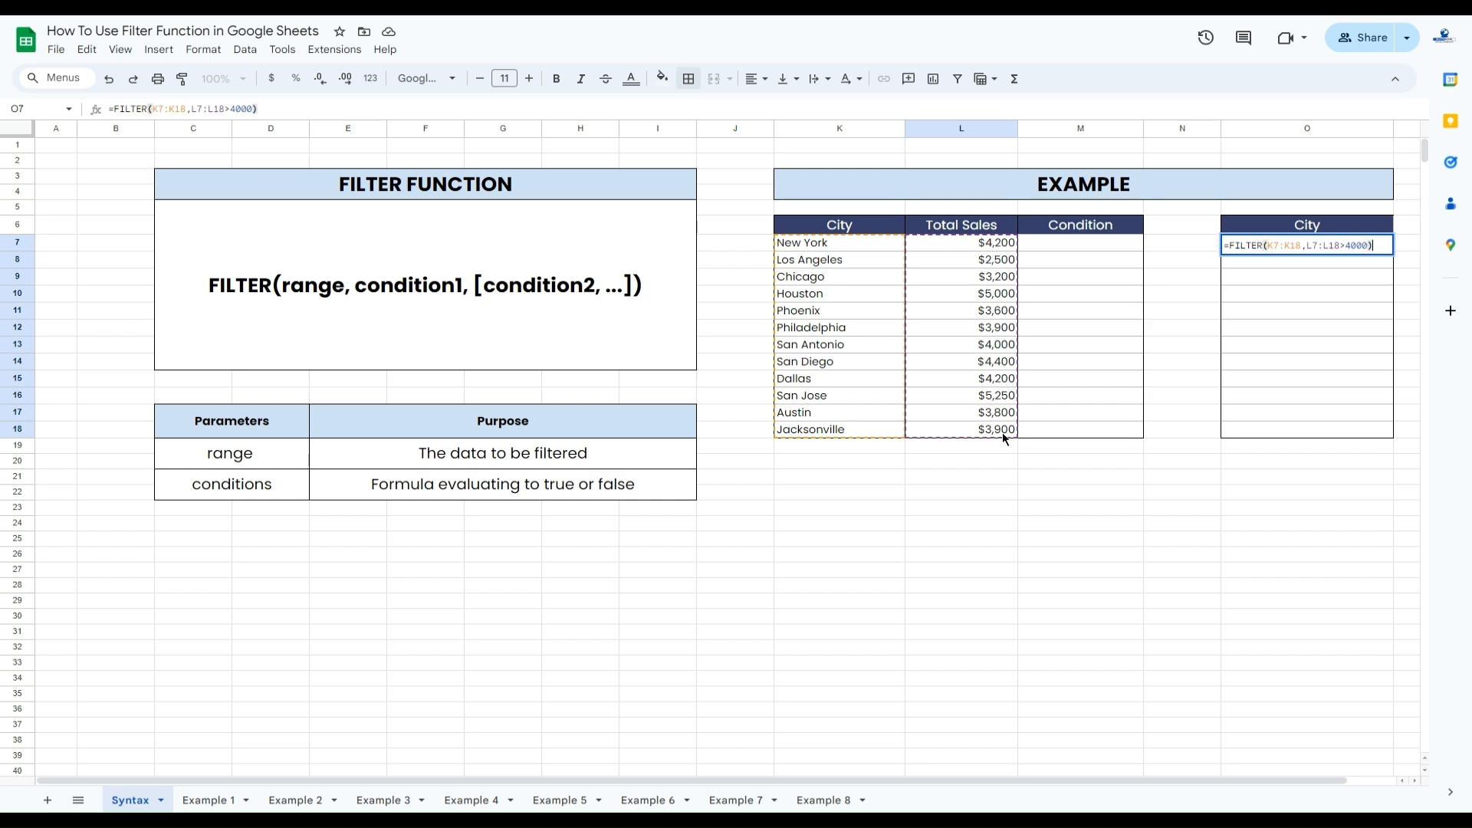
key(Return)
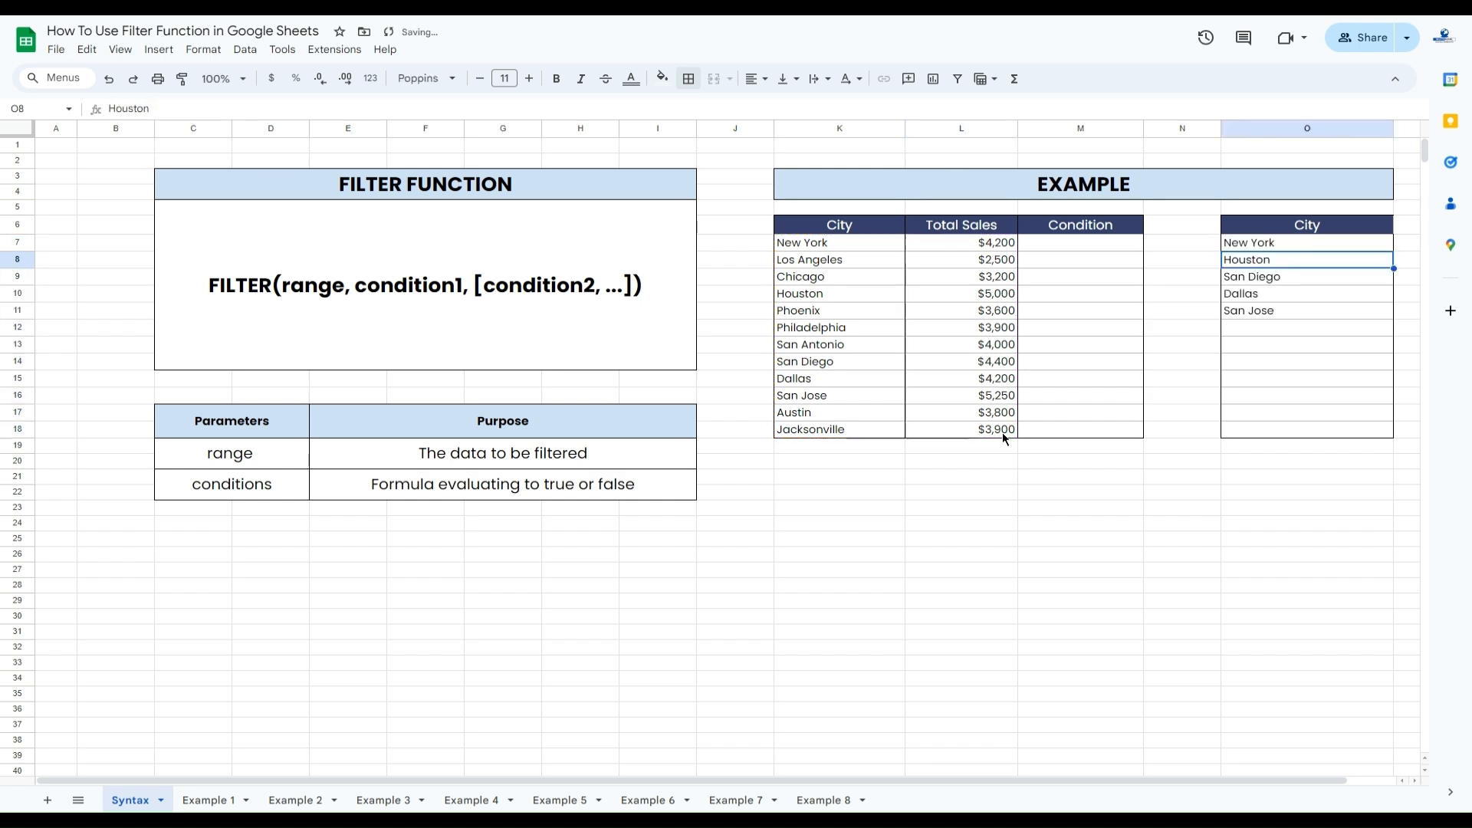
click(1249, 243)
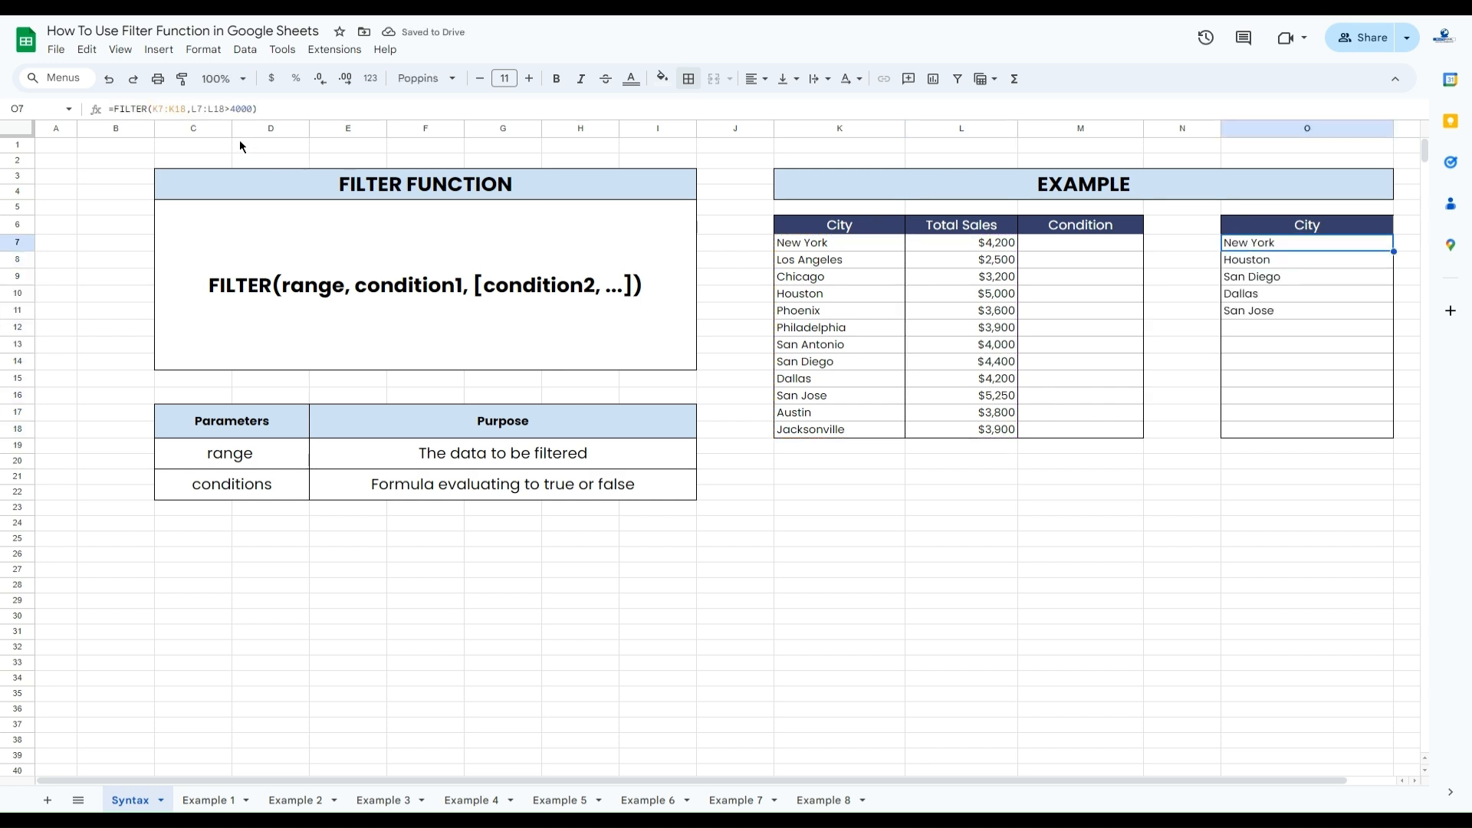
click(213, 110)
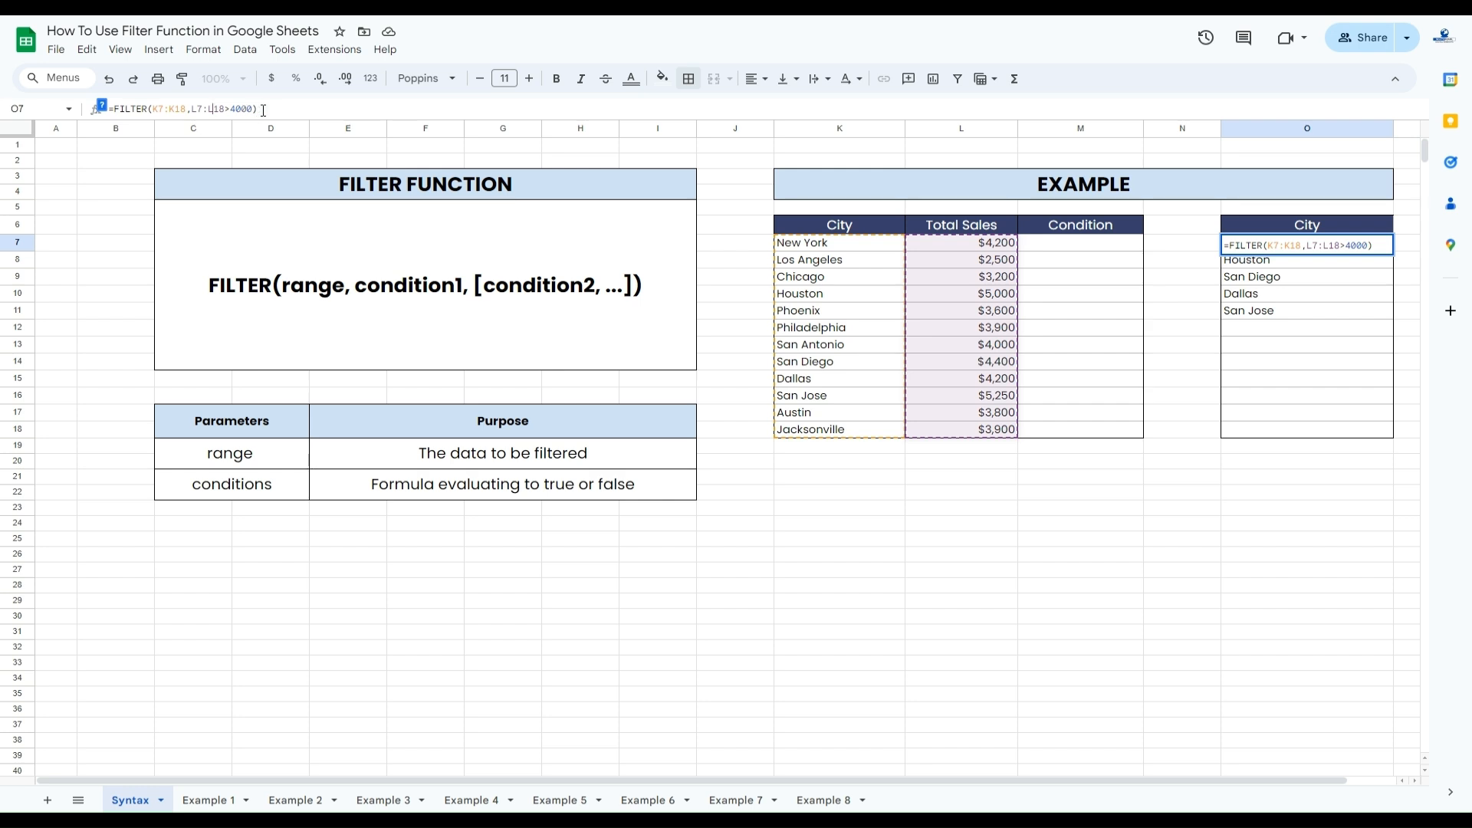
Enter the test =L7>4000 in the first Condition cell, M7, and fill it down to M18
click(1106, 242)
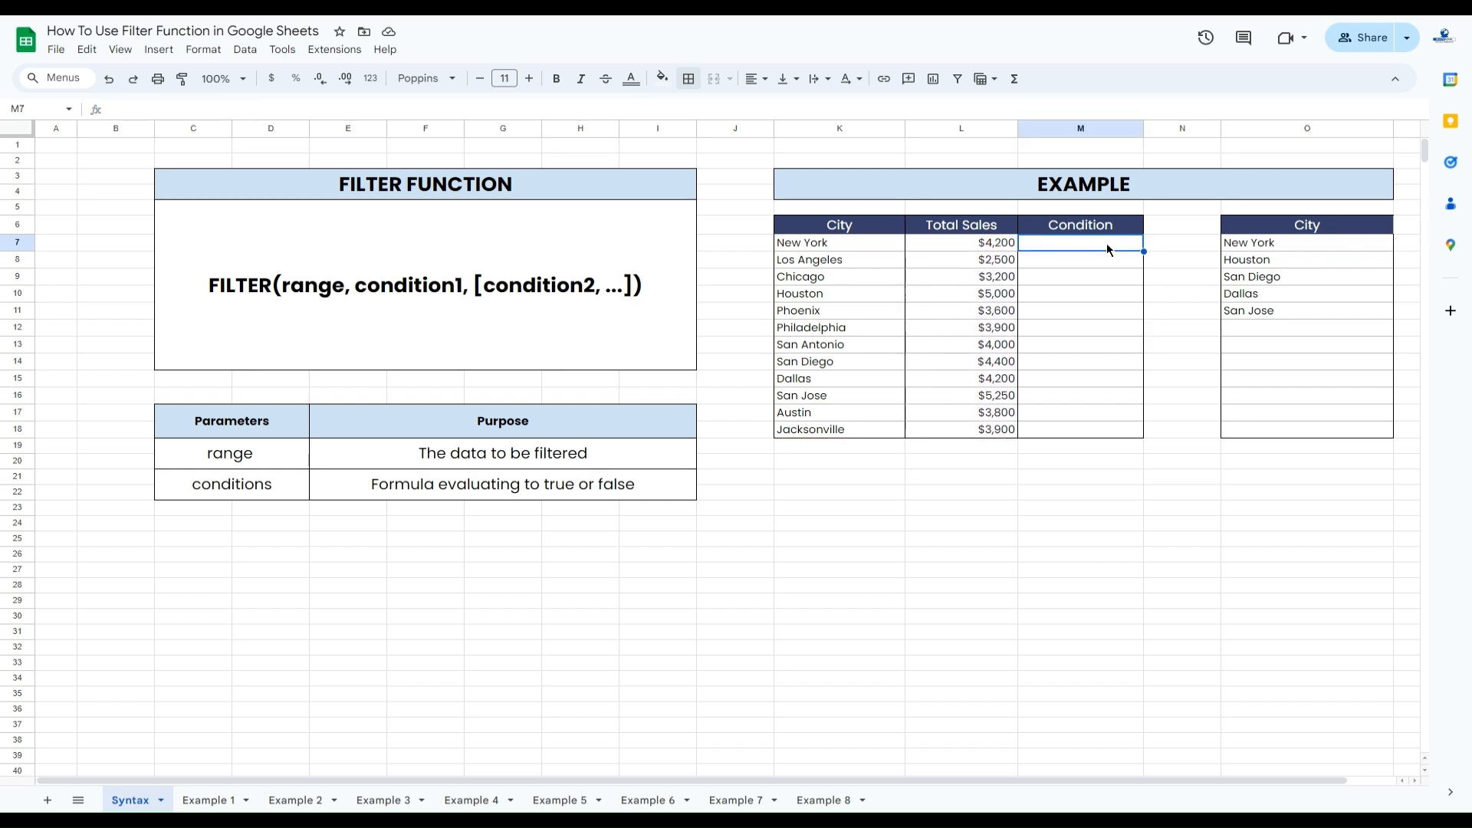
text(=)
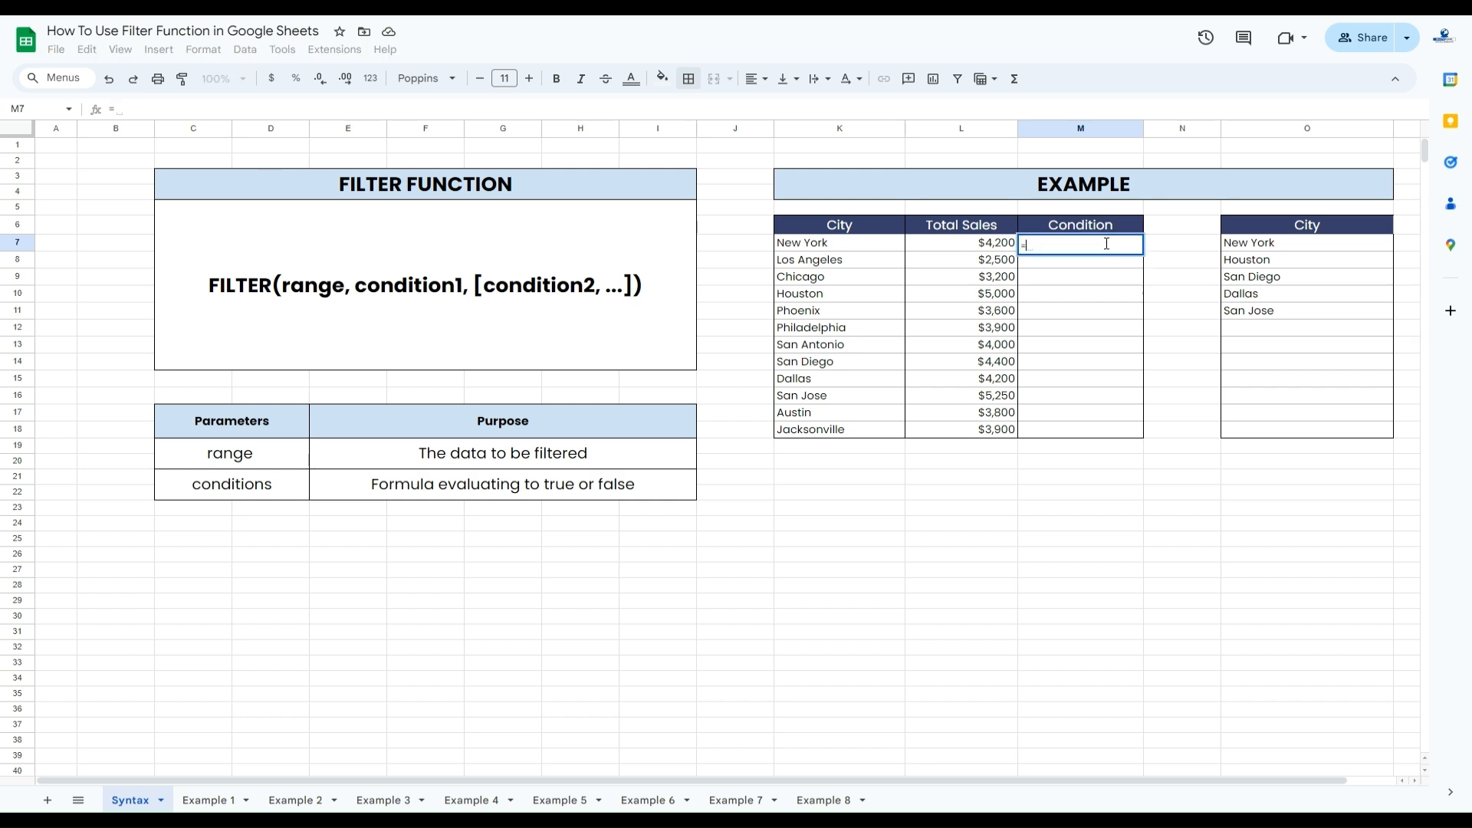
click(988, 243)
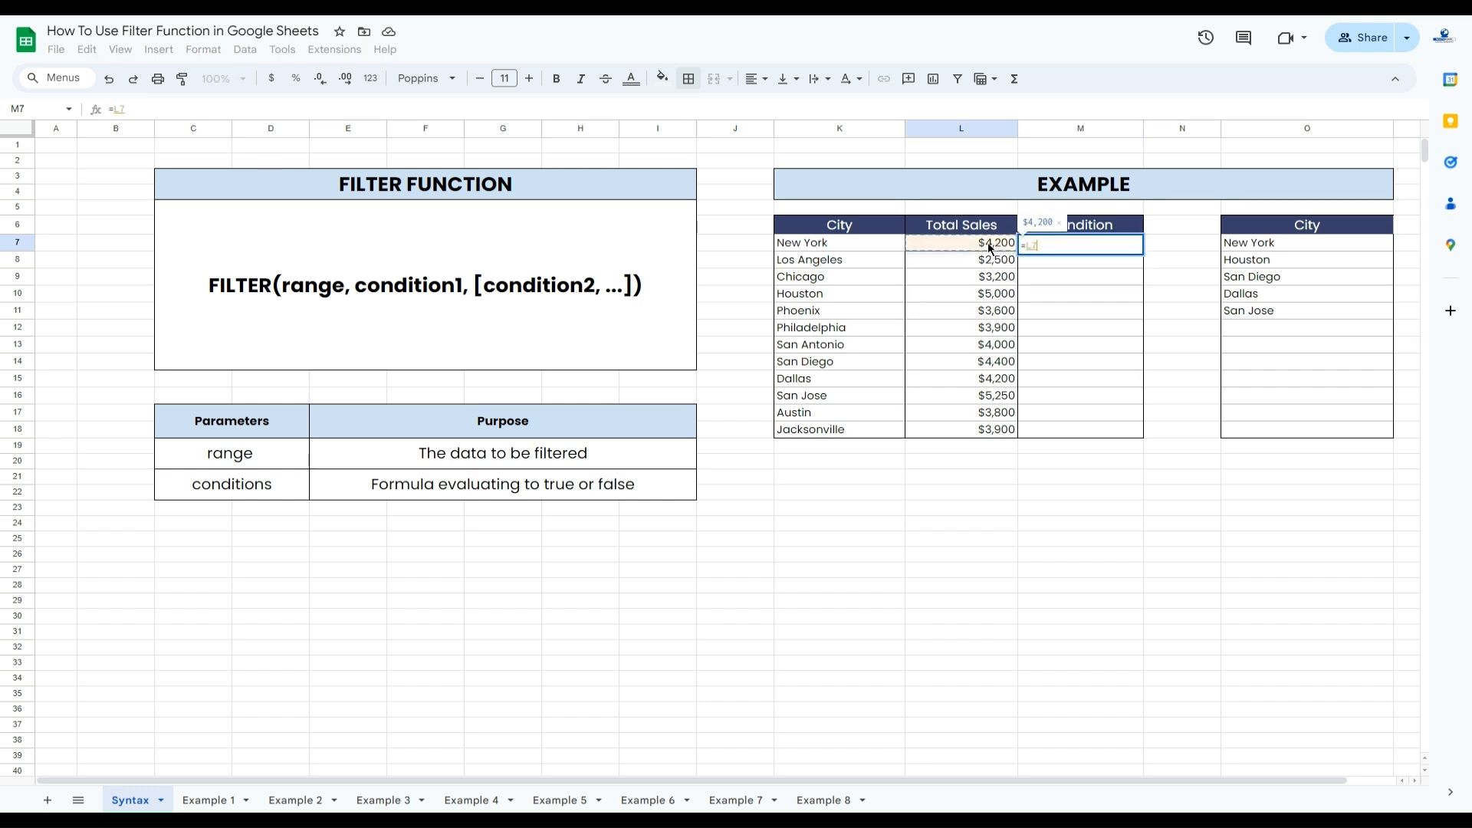
text(>4000)
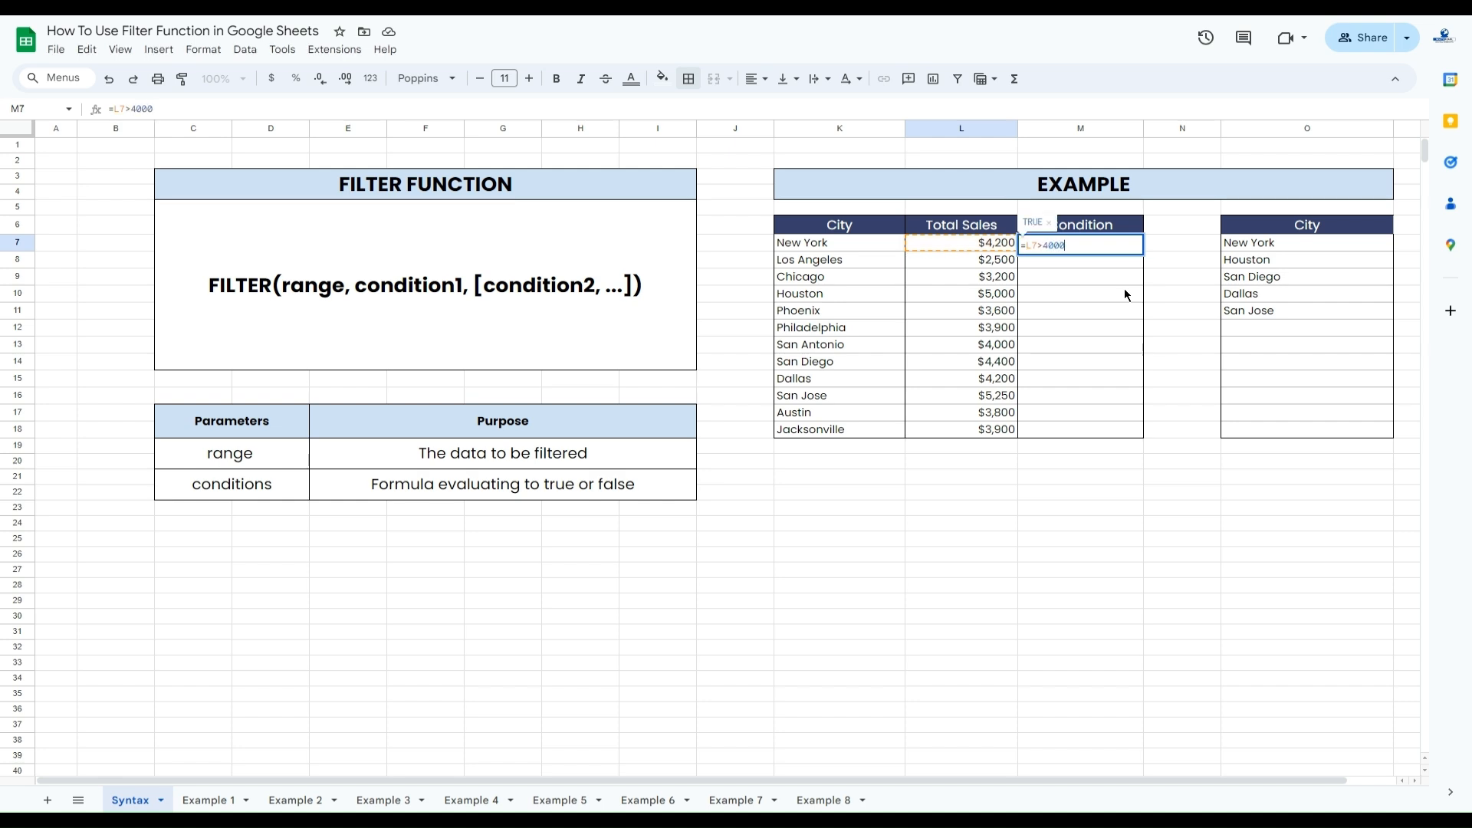
key(Return)
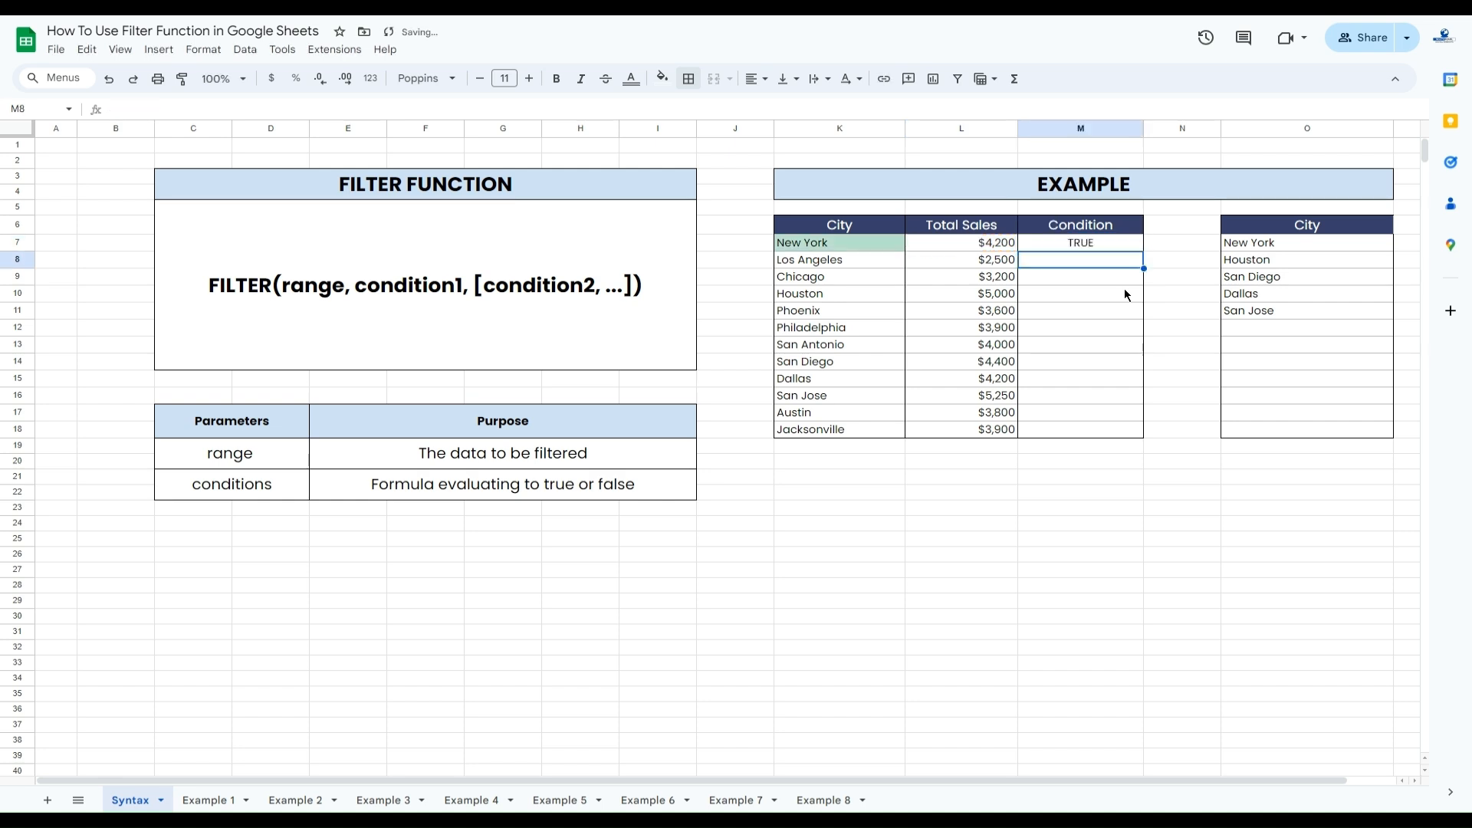
click(1109, 243)
drag(1143, 252, 1147, 437)
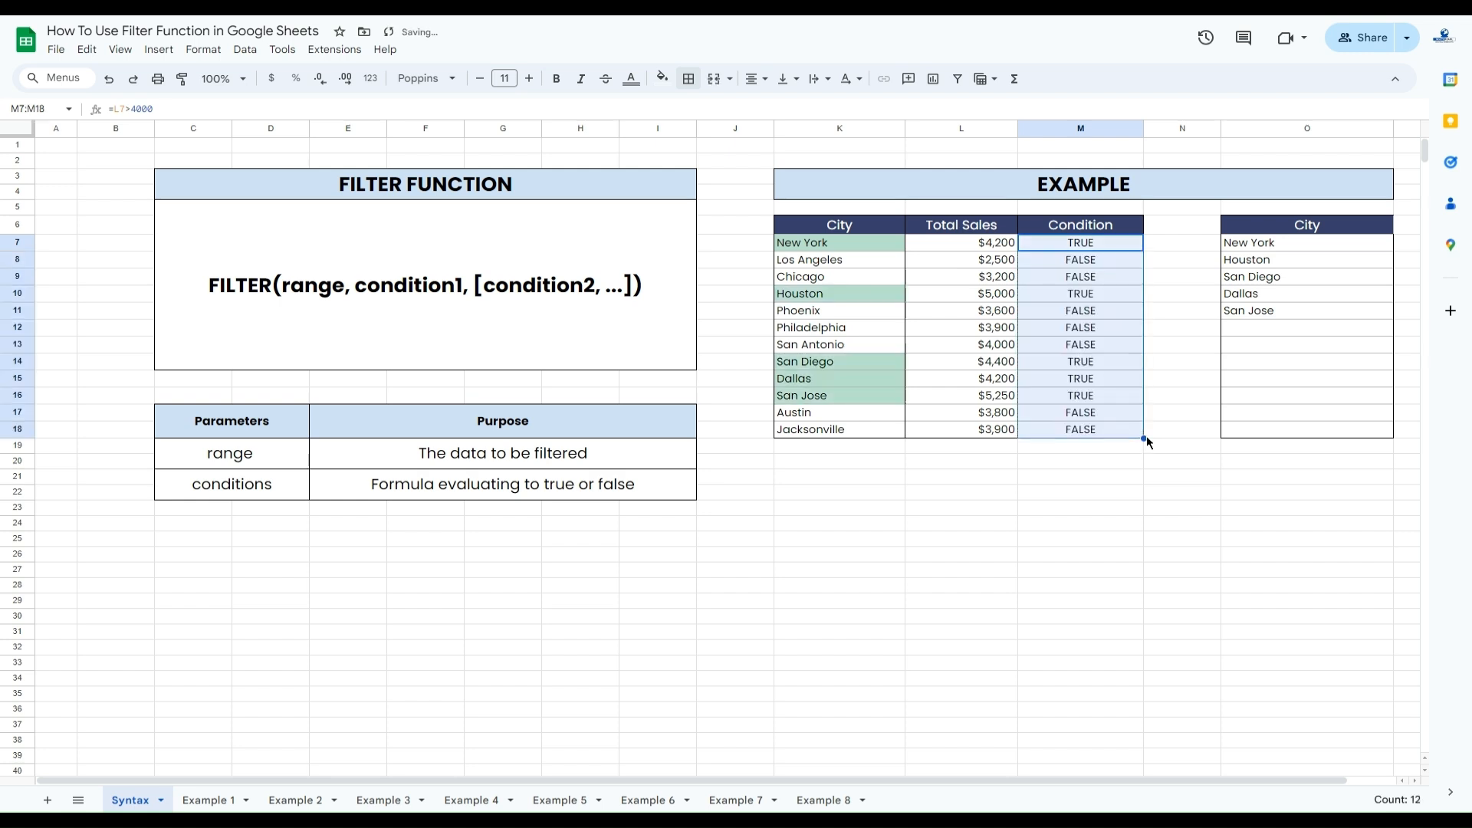
Examine the Condition cells that evaluate to TRUE against the cities returned by the filter
click(1079, 244)
click(1090, 299)
click(1088, 363)
click(1088, 379)
click(1088, 397)
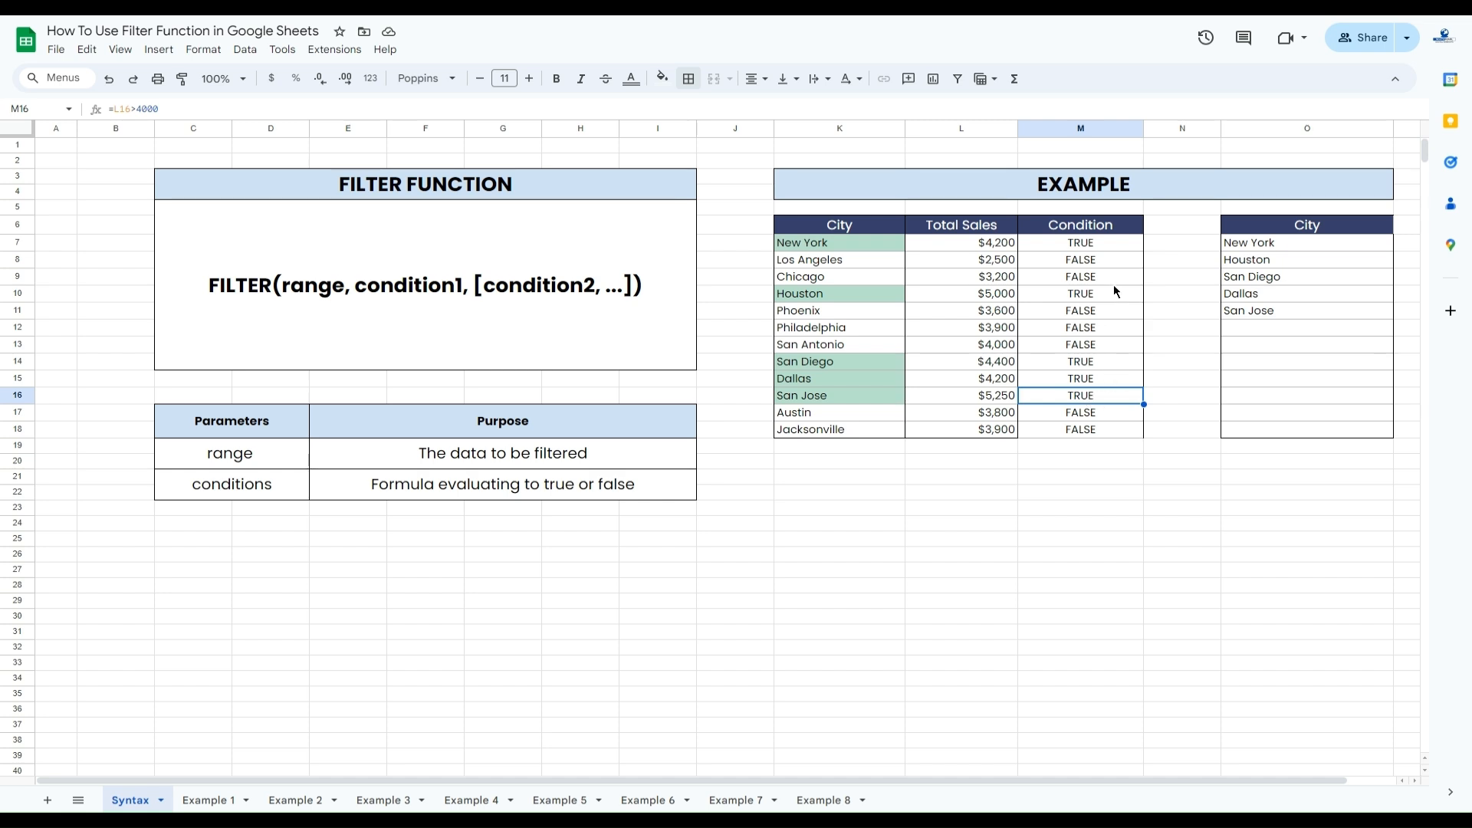
click(1101, 242)
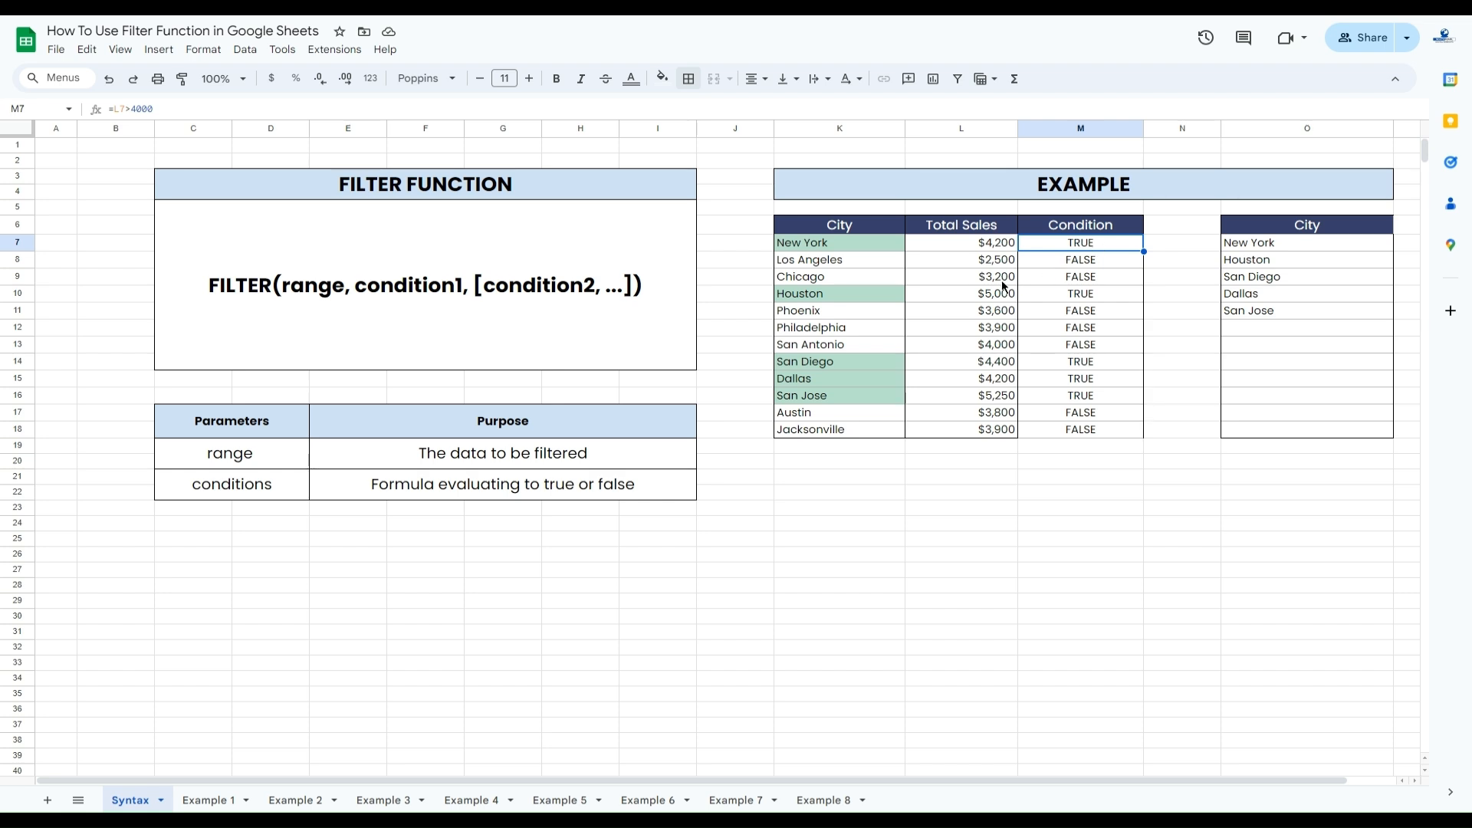
Change Chicago's total sales to 4300 and check the filtered city list
drag(993, 243, 993, 430)
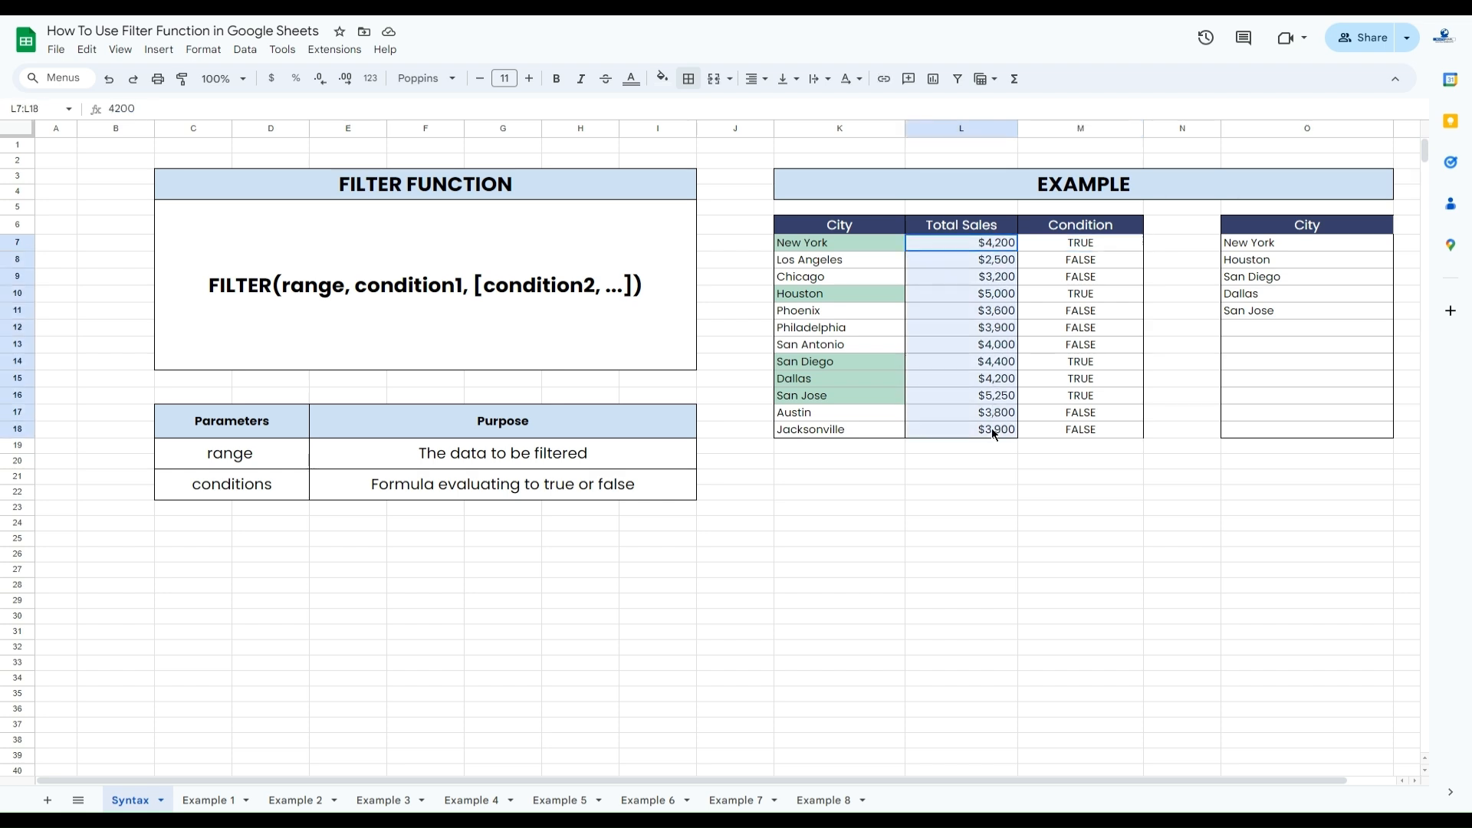
click(1007, 282)
text(4300)
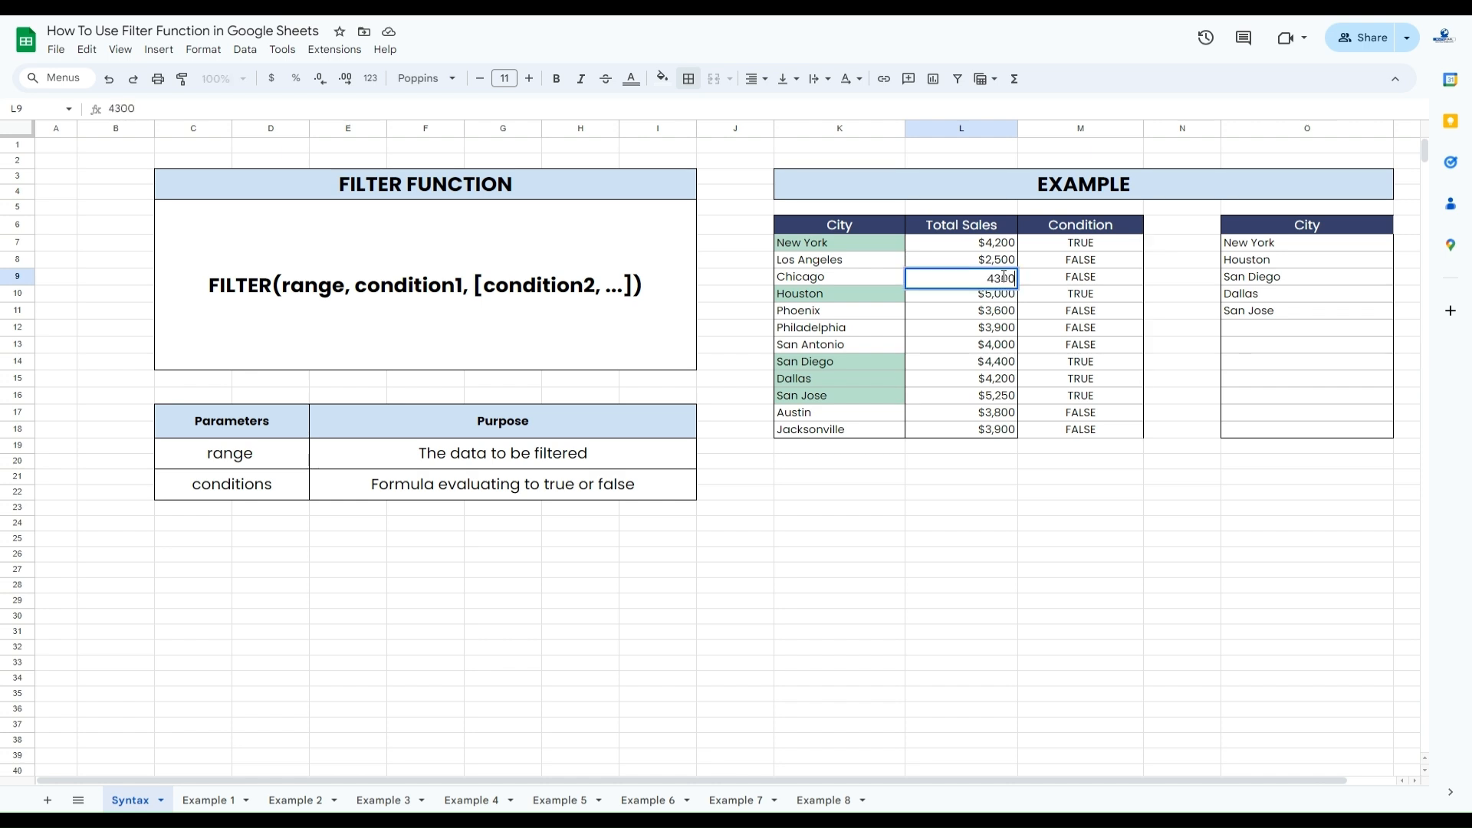
key(Return)
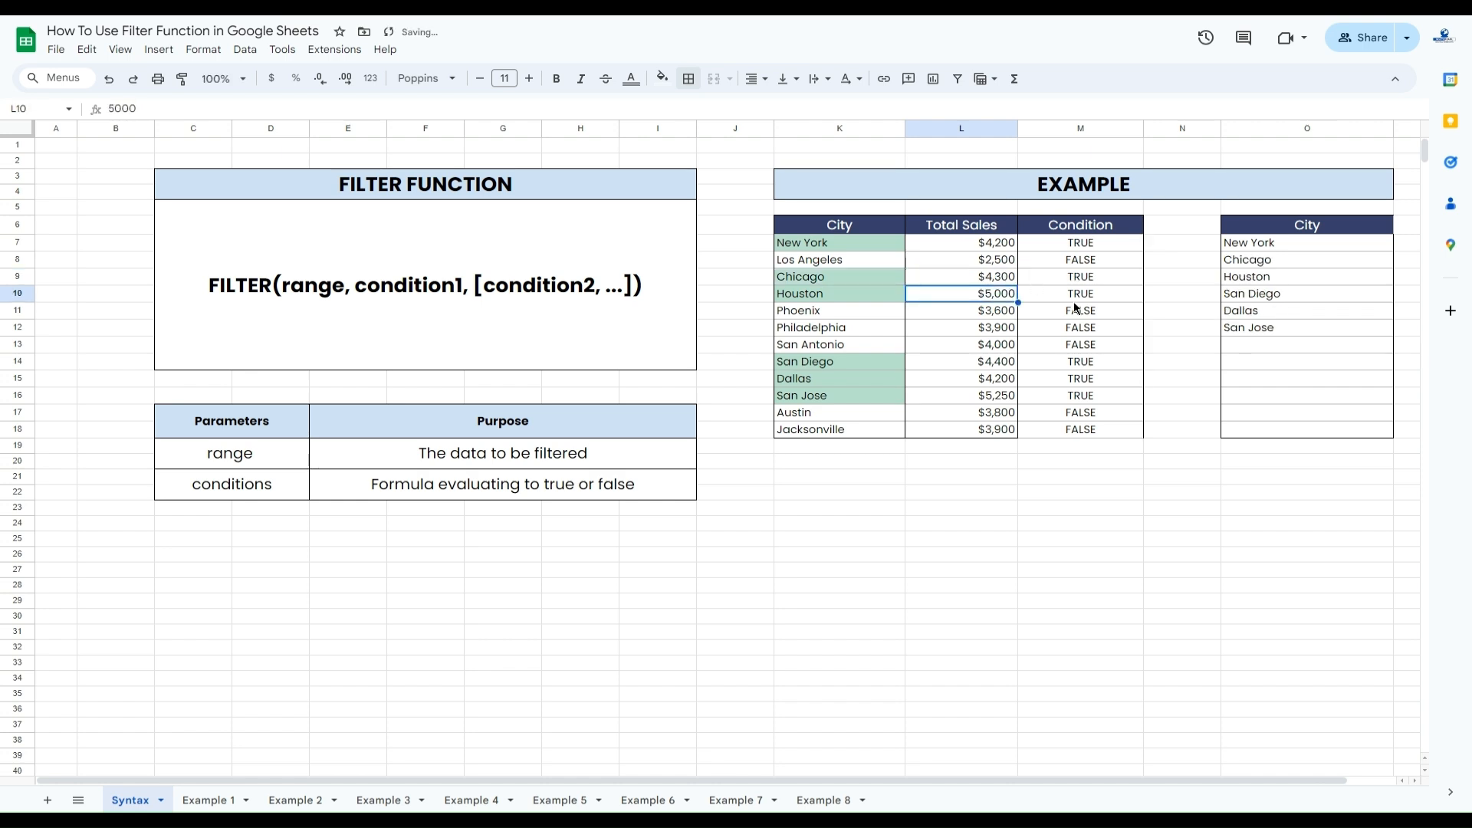
click(1275, 259)
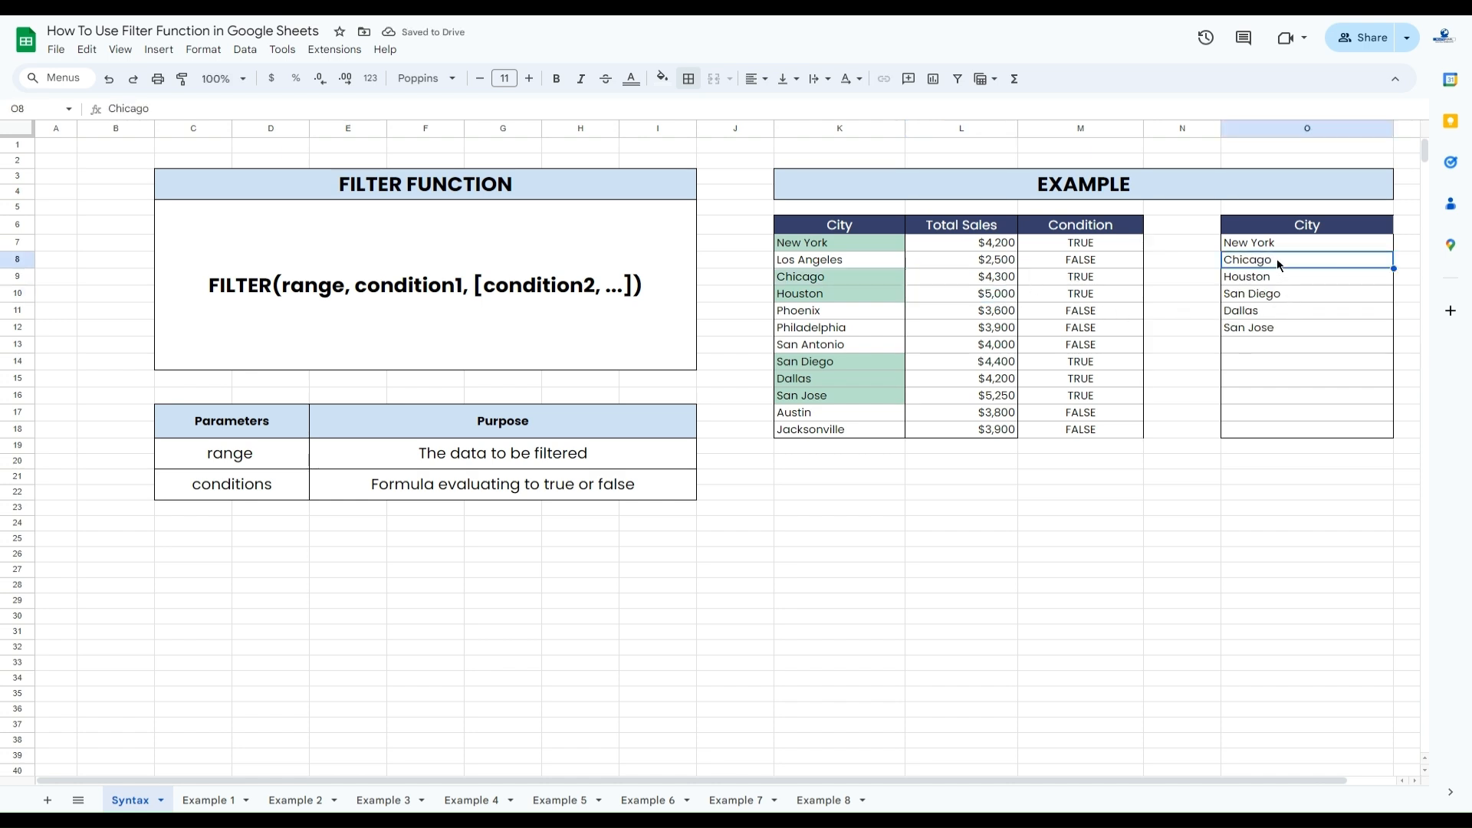
click(1288, 230)
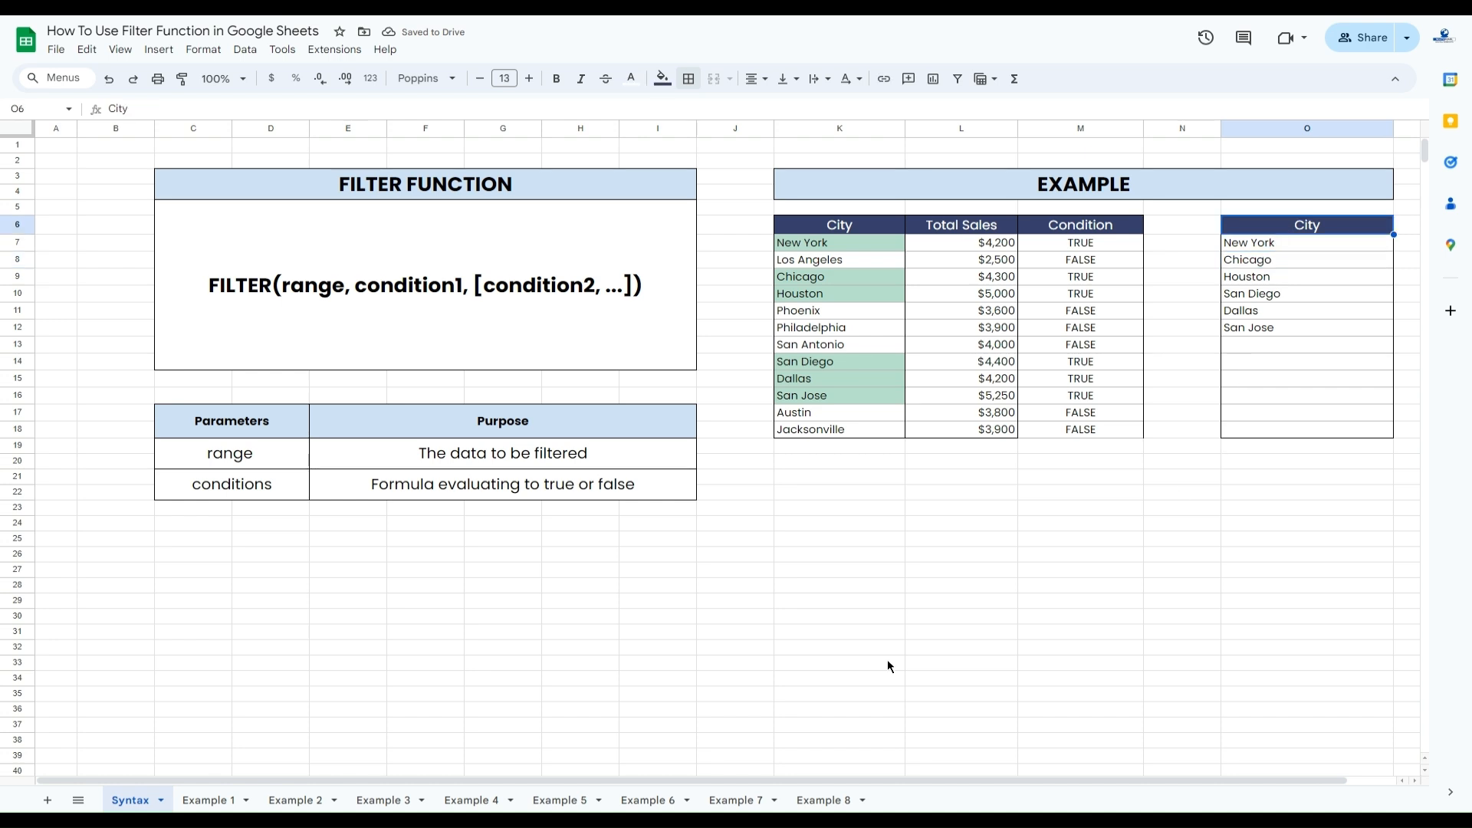
On the Example 1 sheet, enter =FILTER(B3:B,C3:C>35) in E3 to list first names of employees older than 35
click(211, 801)
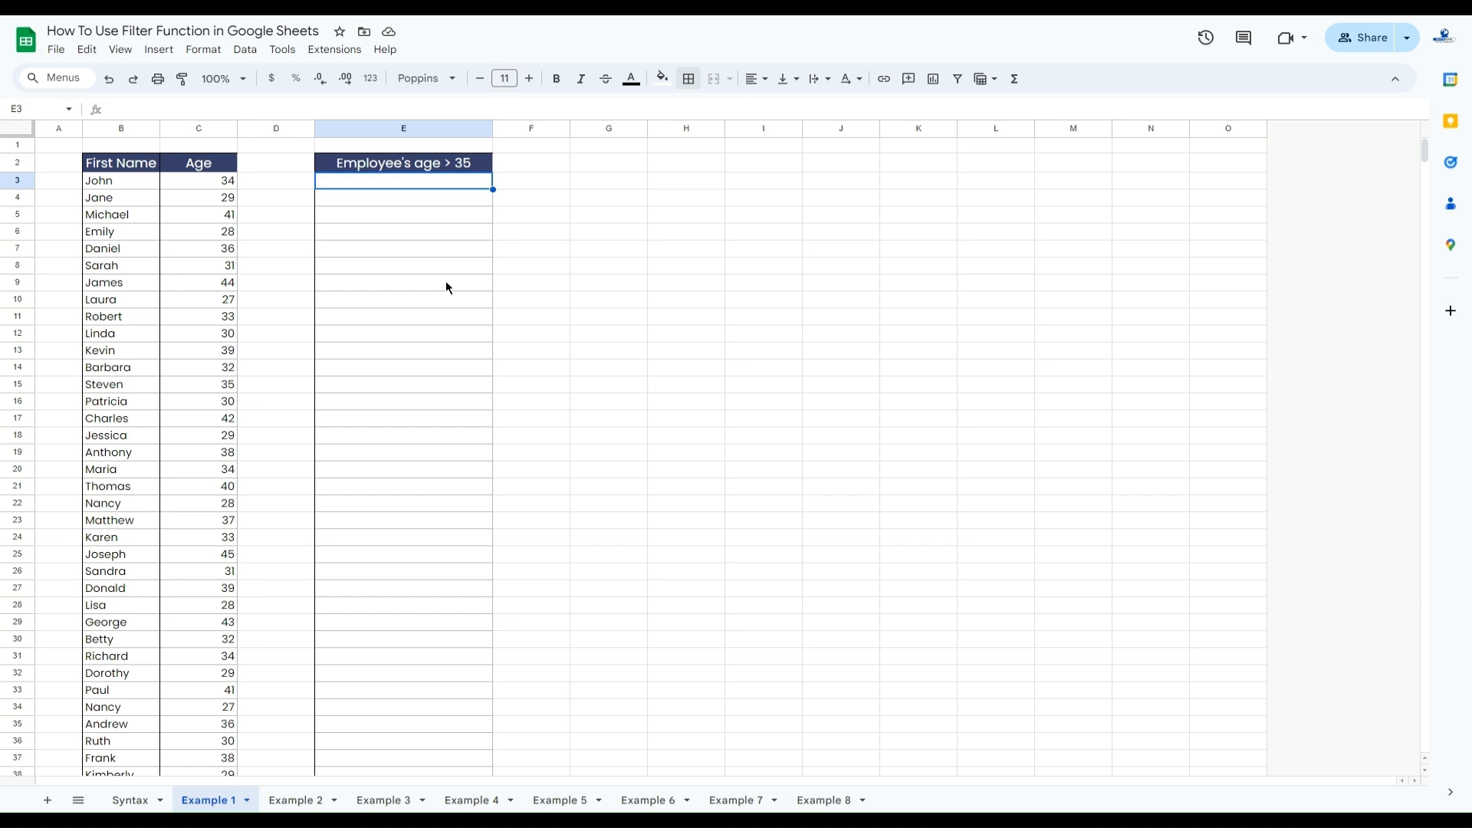
text(=FILTER()
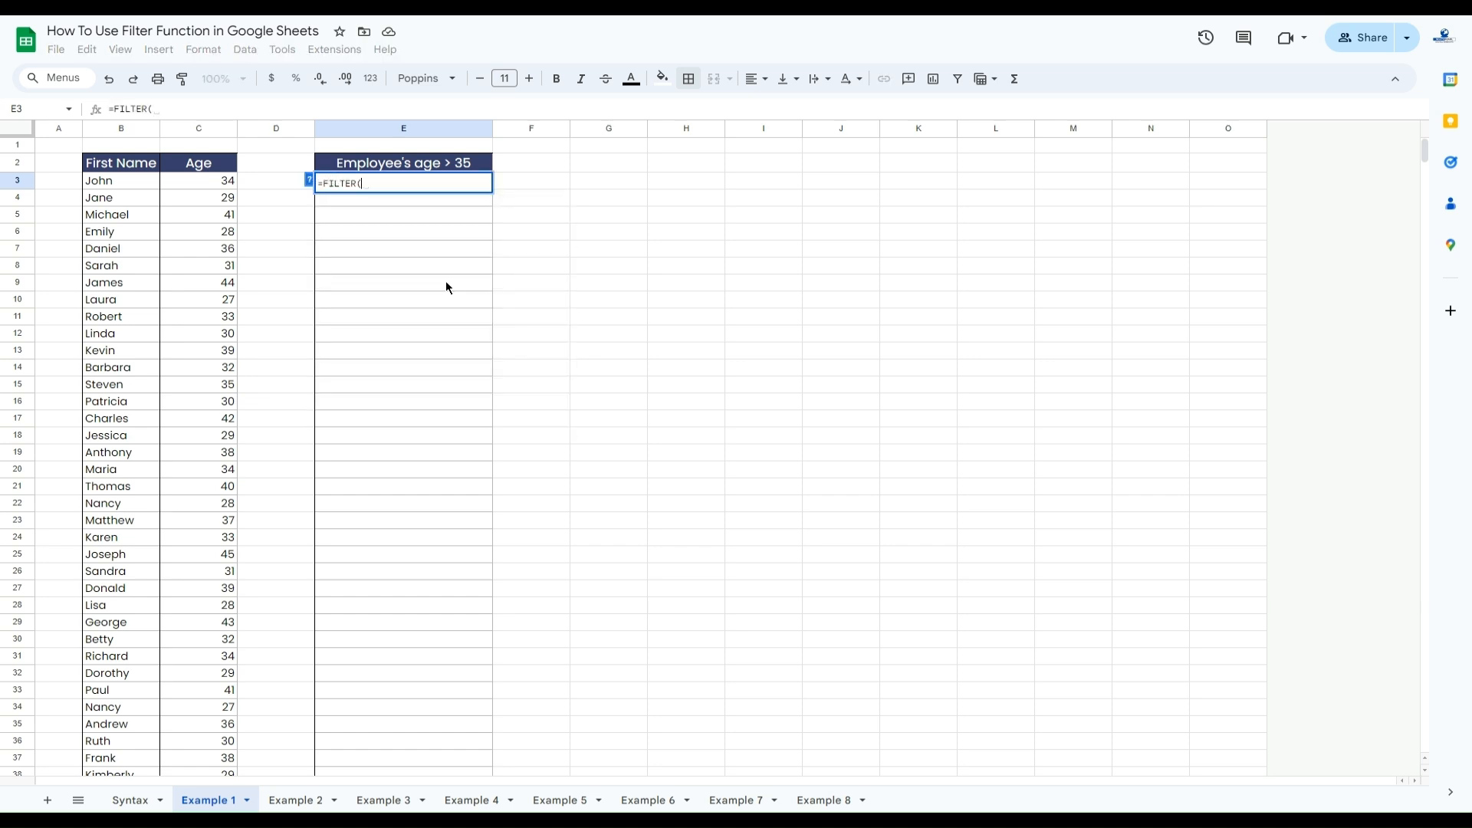
drag(112, 184, 114, 344)
key(BackSpace)
key(BackSpace)
text(,)
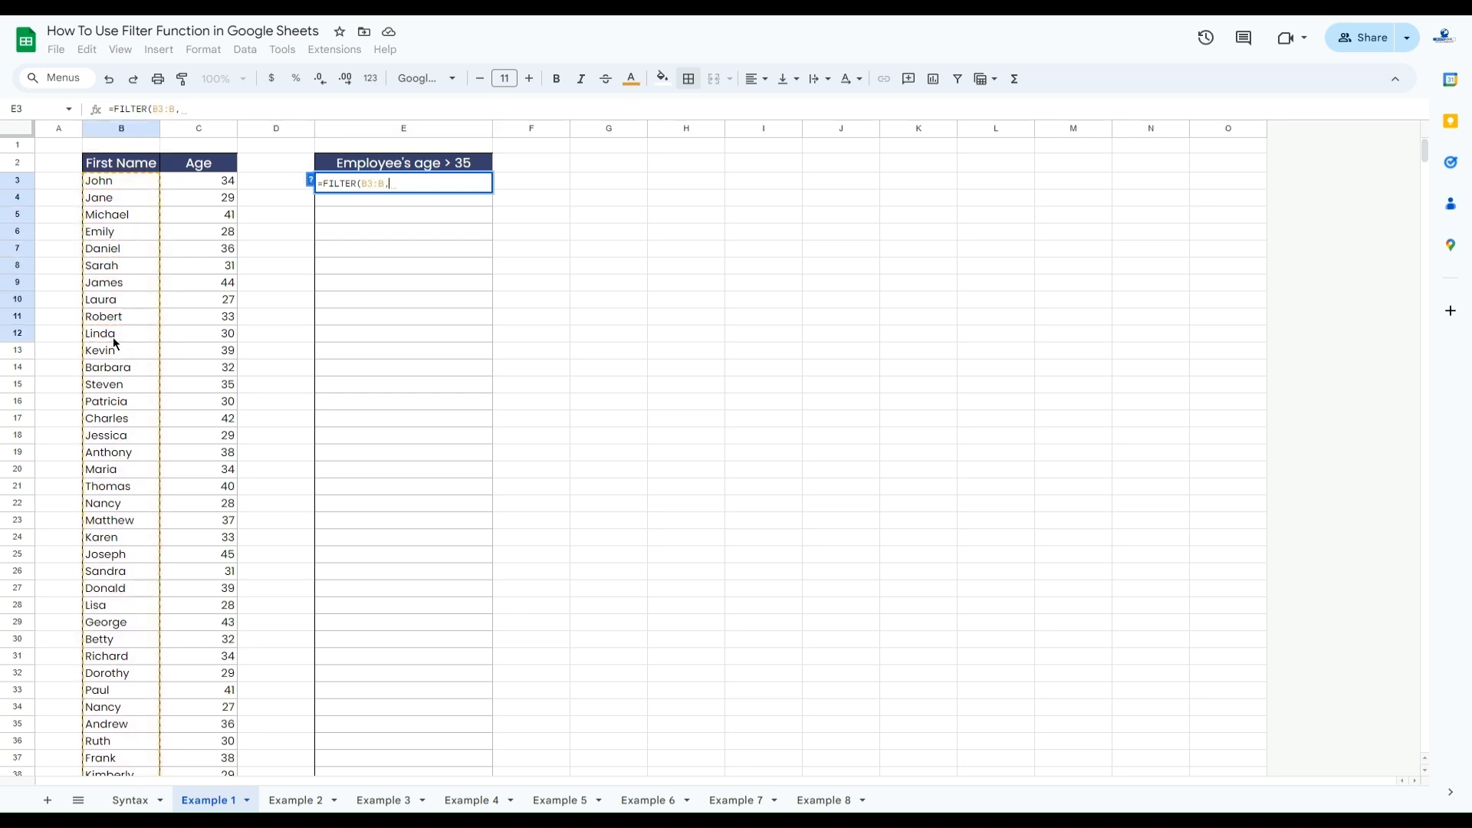
drag(215, 183, 214, 373)
key(BackSpace)
key(BackSpace)
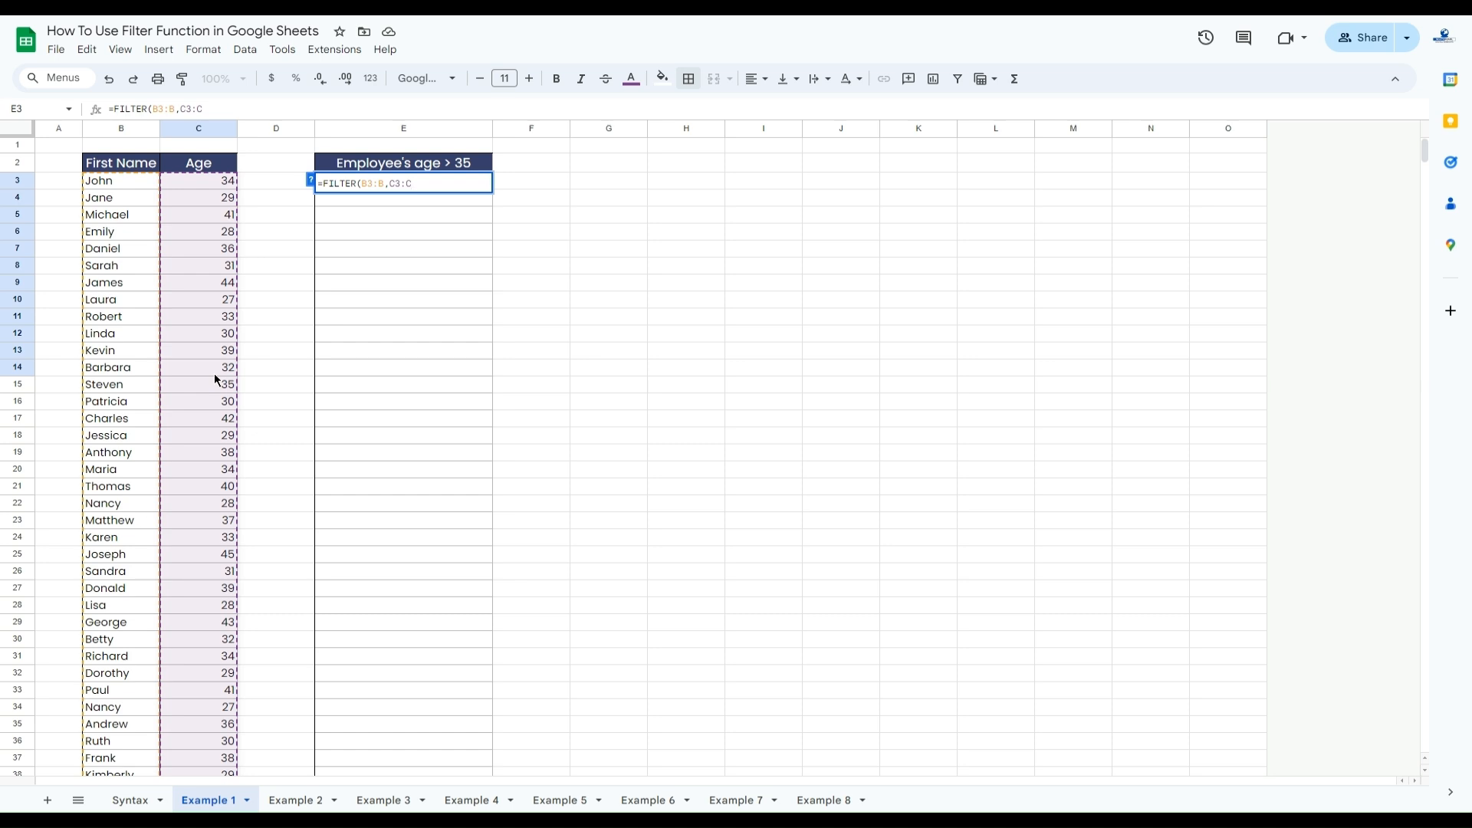
text(>35))
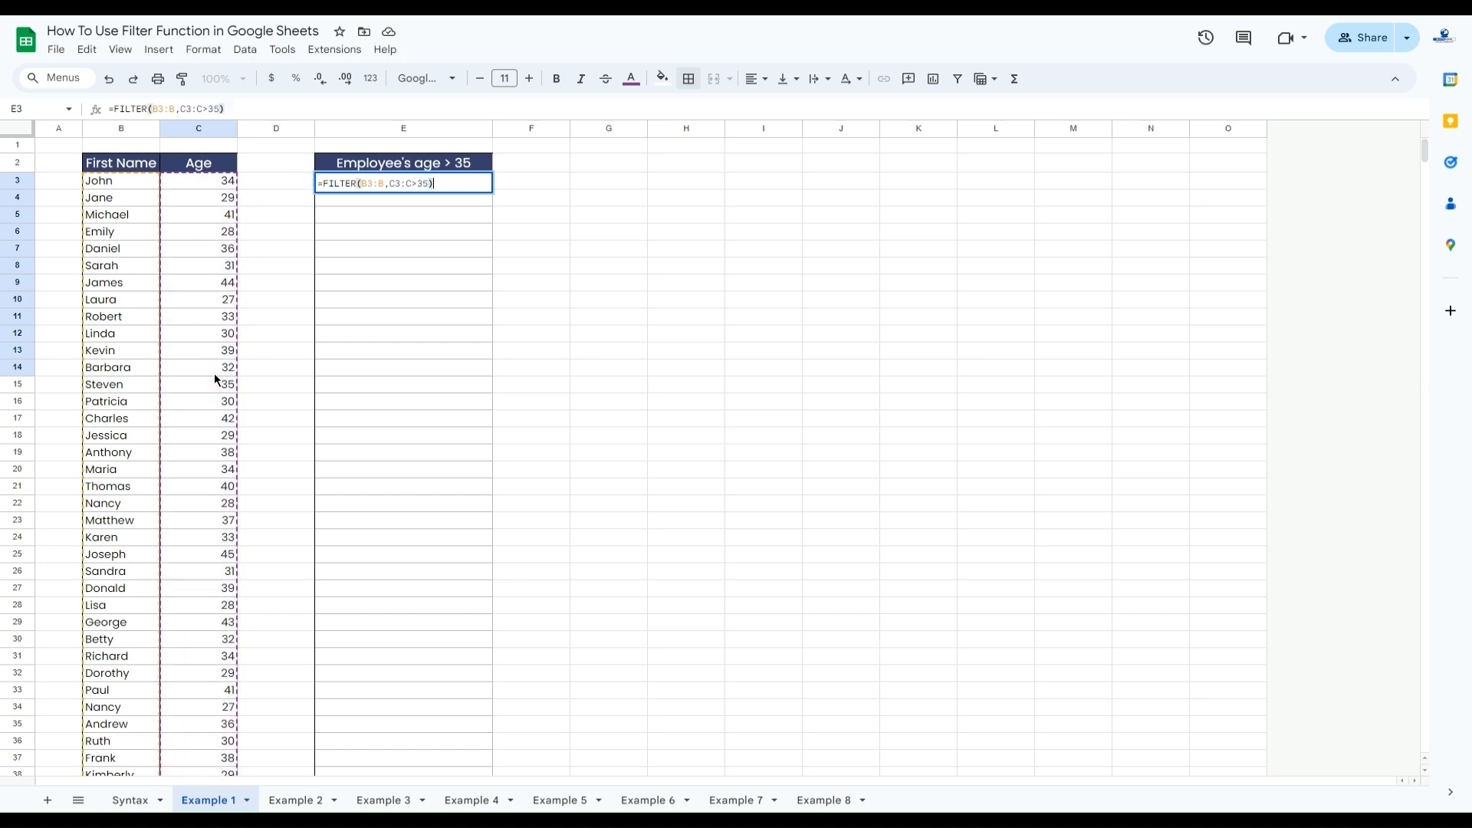
key(Return)
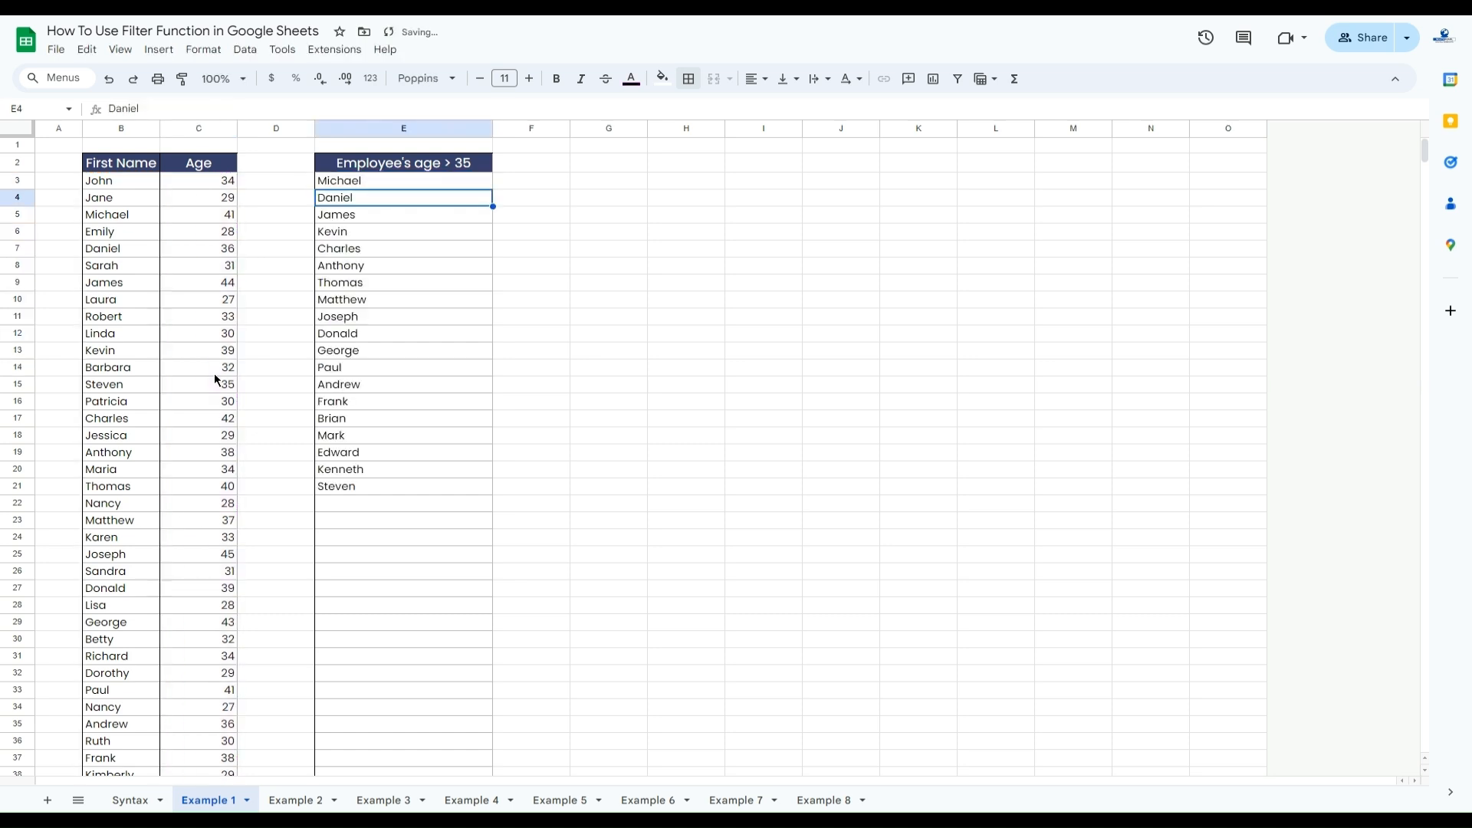
click(439, 179)
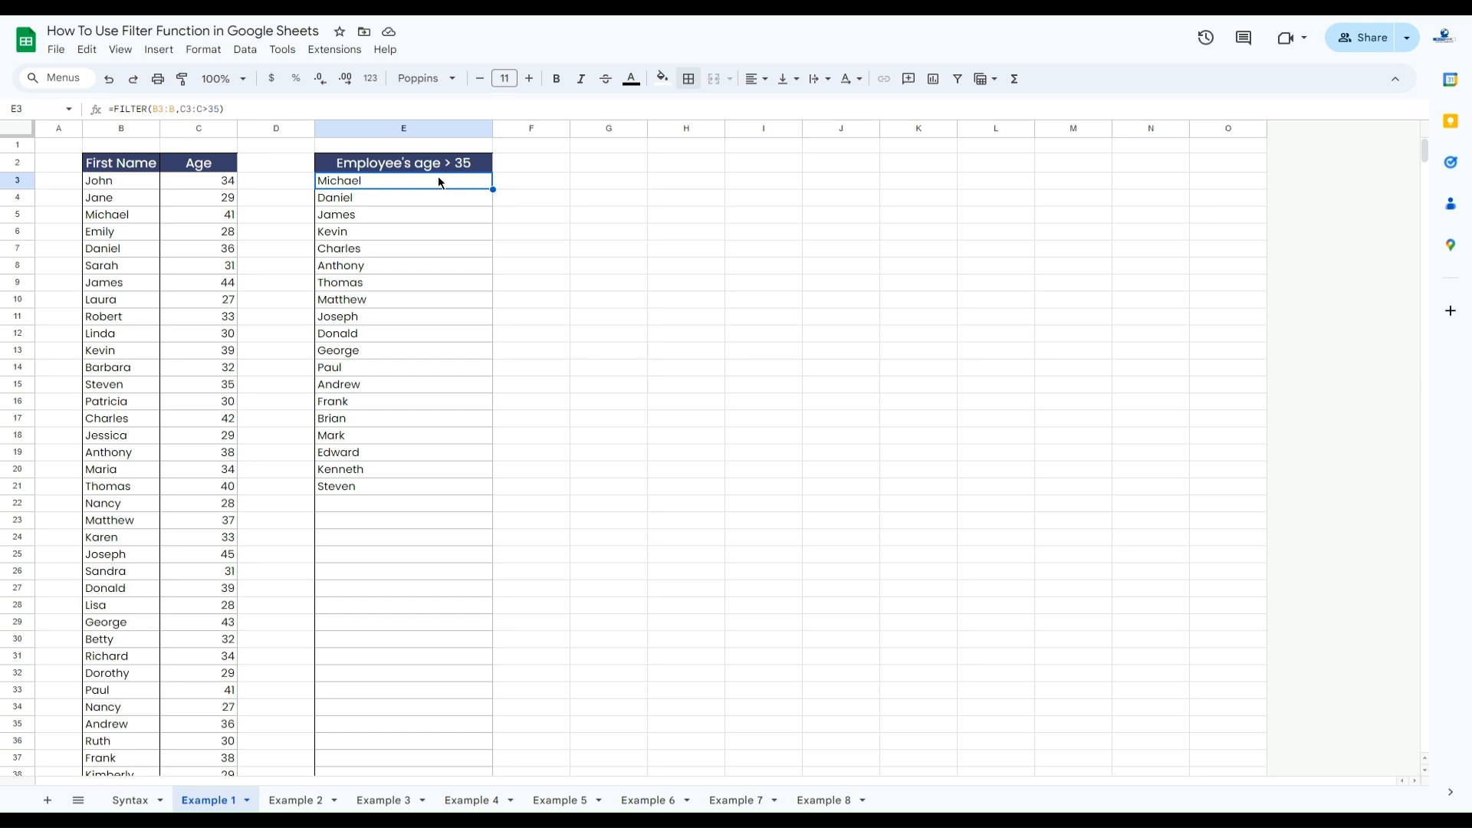
On the Example 2 sheet, enter =FILTER(B4:H,G4:G>35) in J4 to return all columns for employees older than 35
click(306, 801)
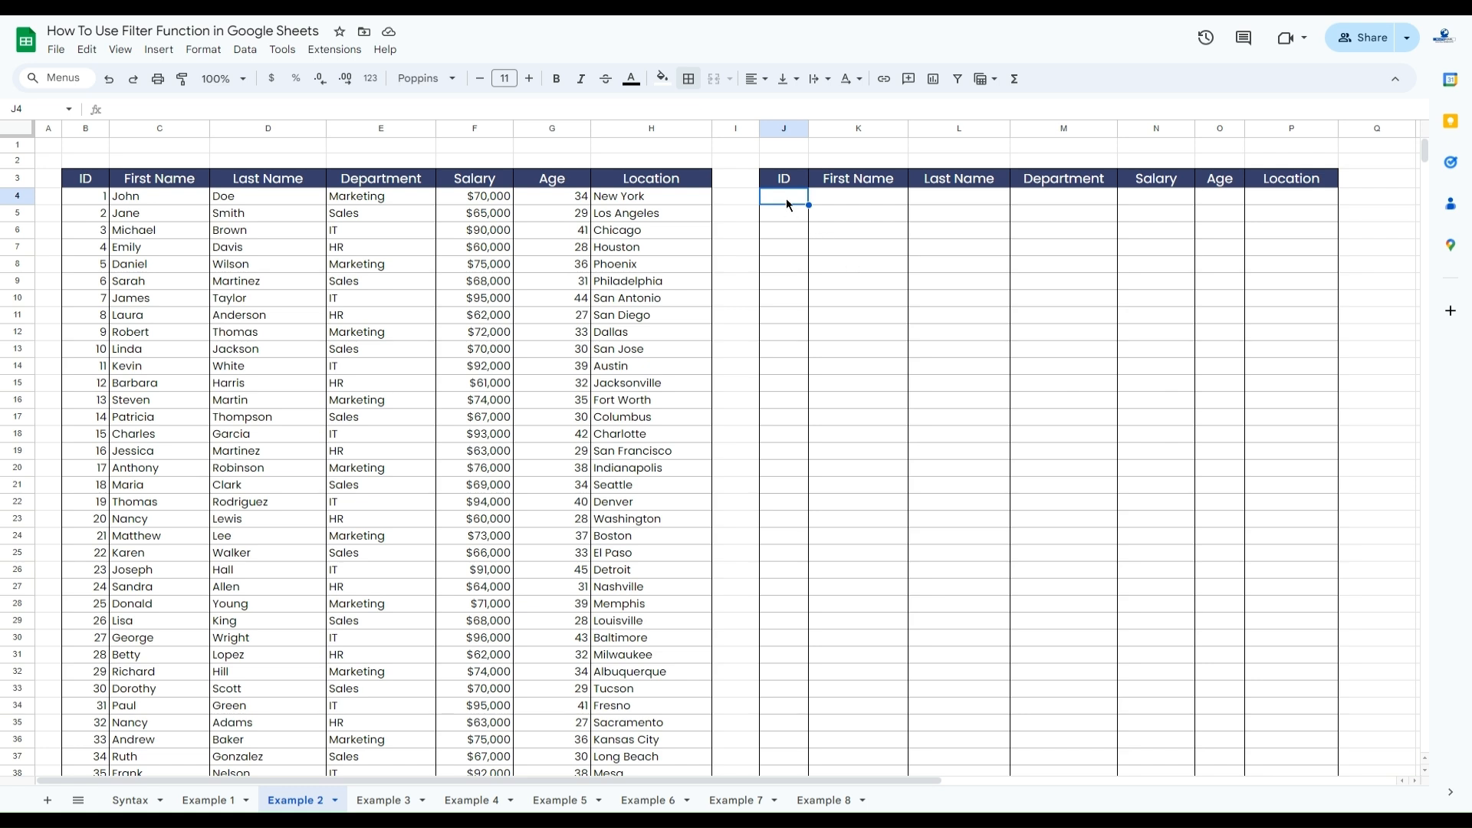
text(=FI)
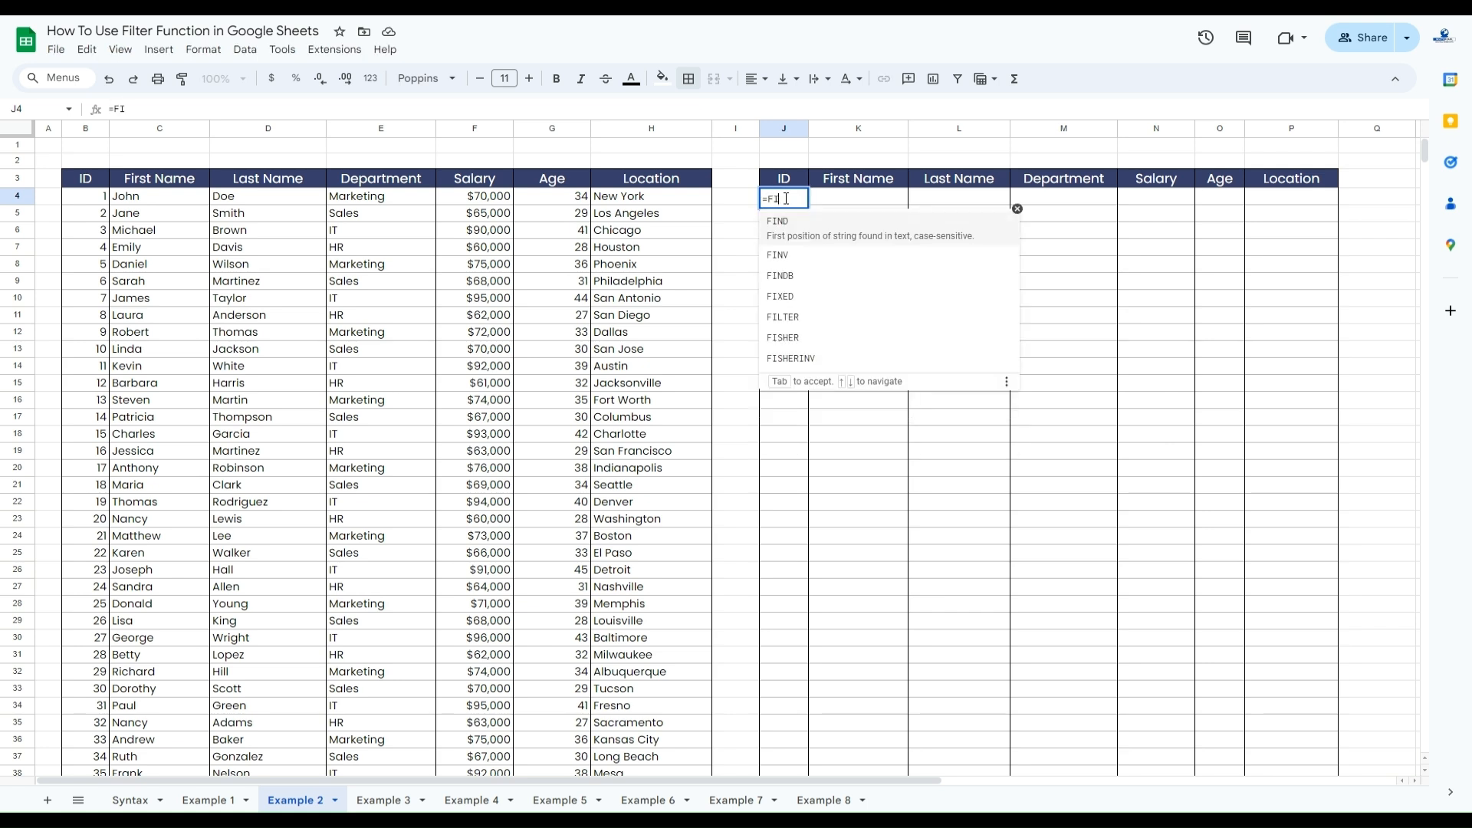
text(L)
key(Tab)
drag(81, 192, 707, 359)
key(BackSpace)
key(BackSpace)
text(,)
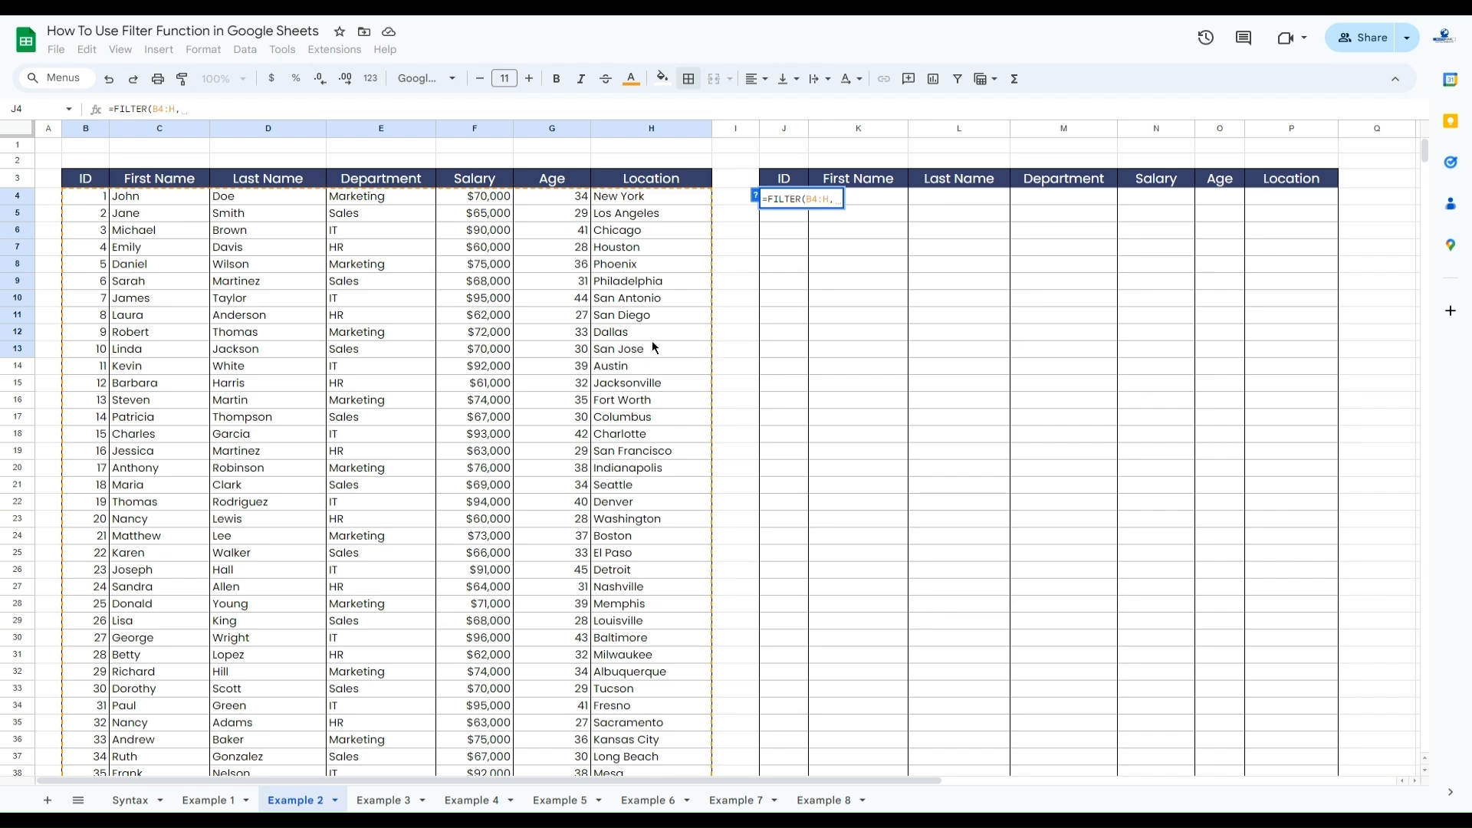
drag(560, 196, 577, 380)
key(BackSpace)
key(BackSpace)
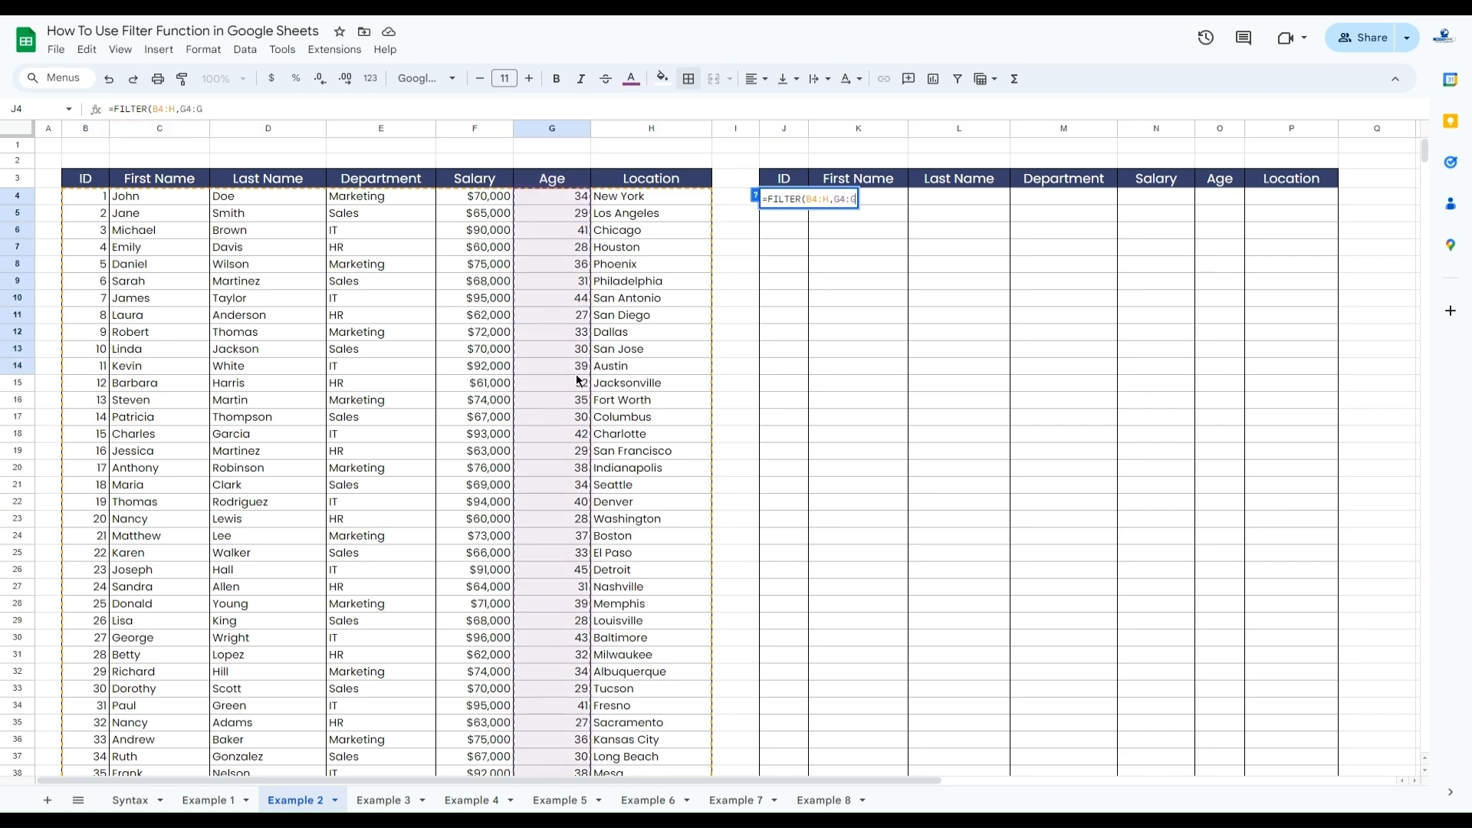
text(>35)
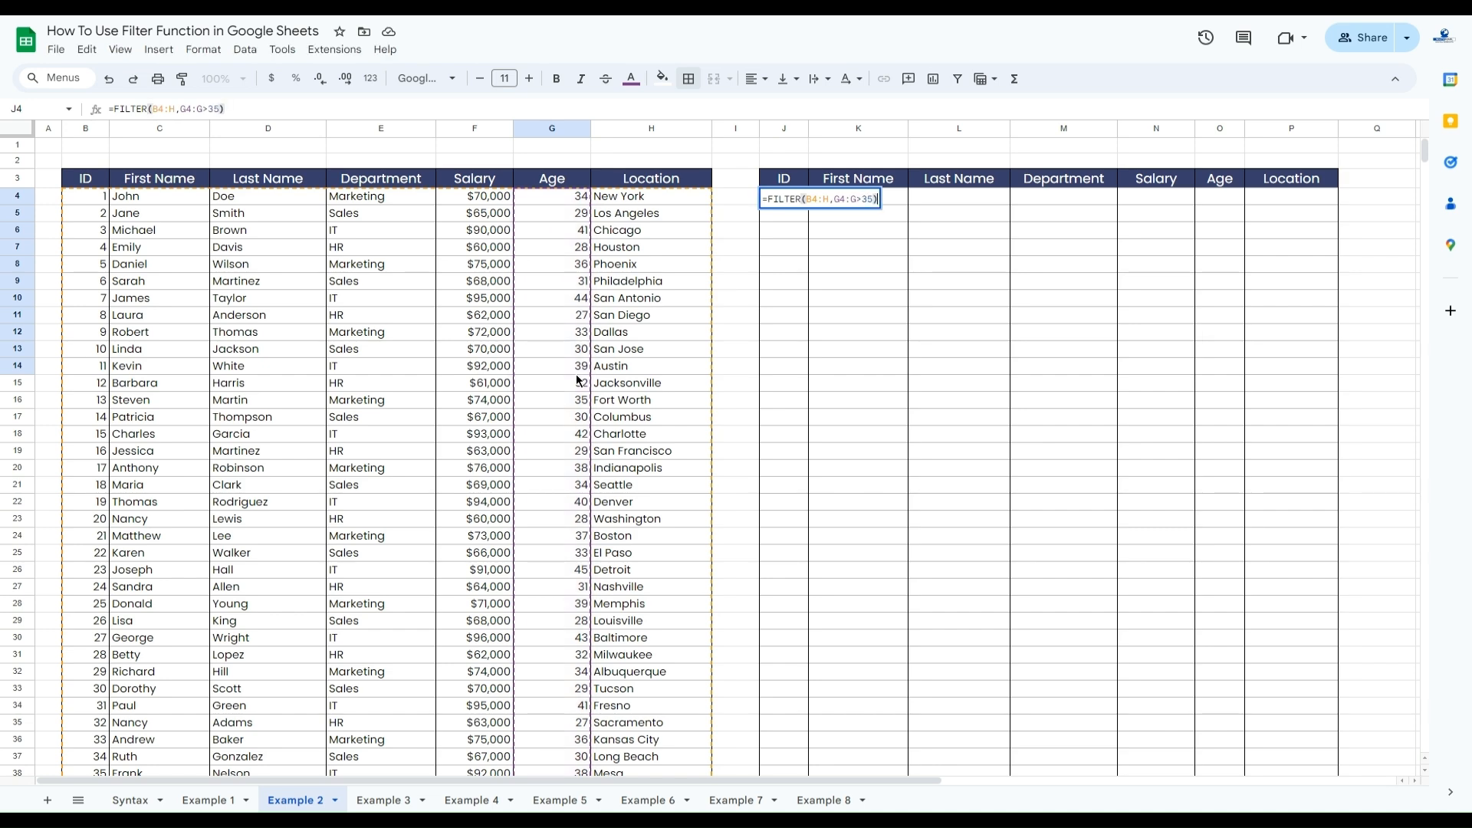
key(Return)
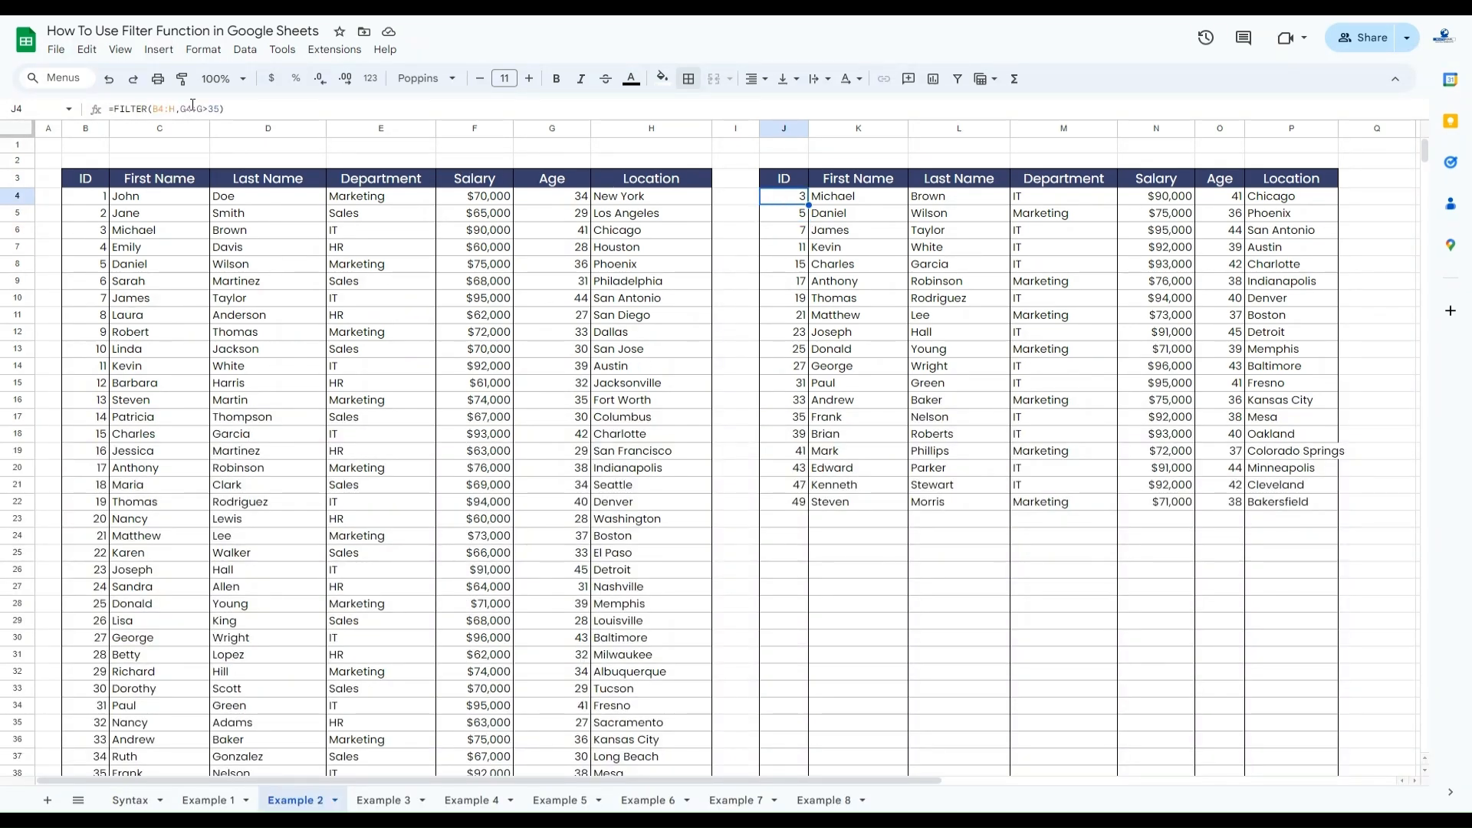
On the Example 3 sheet, start a FILTER formula in J4 with the open-ended employee range B4:H as its first argument
click(390, 800)
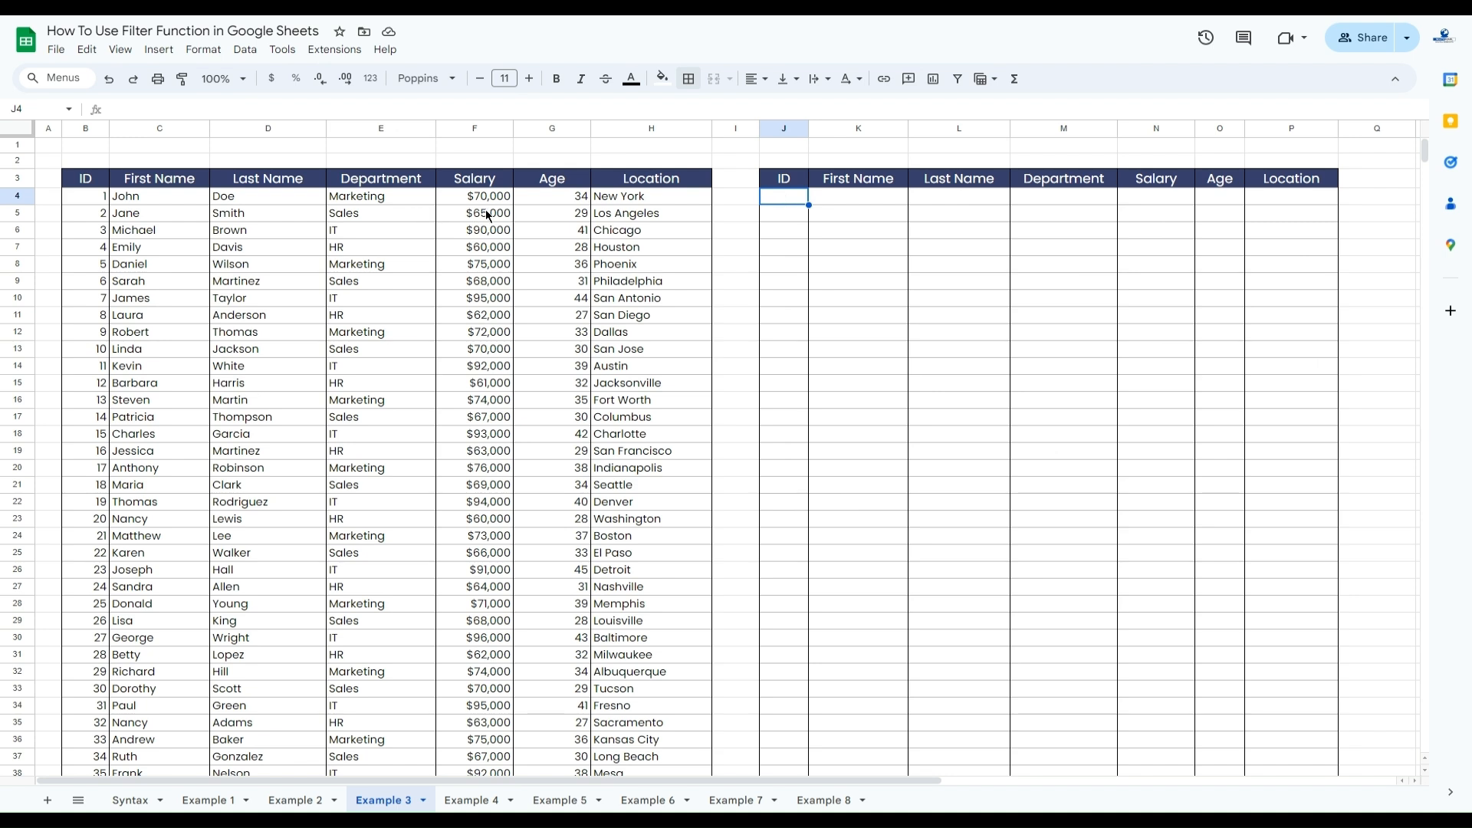
click(570, 187)
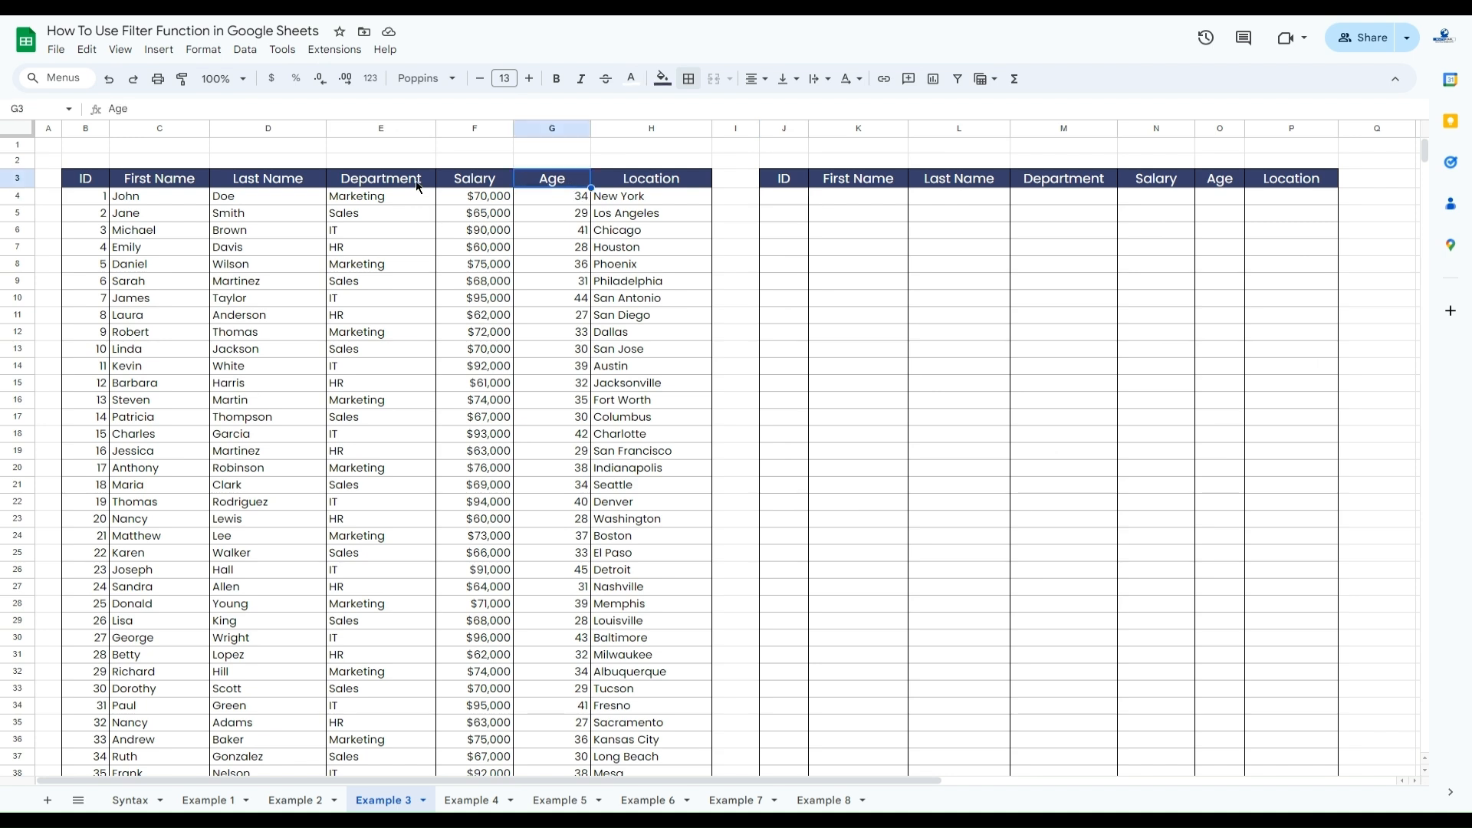
click(390, 187)
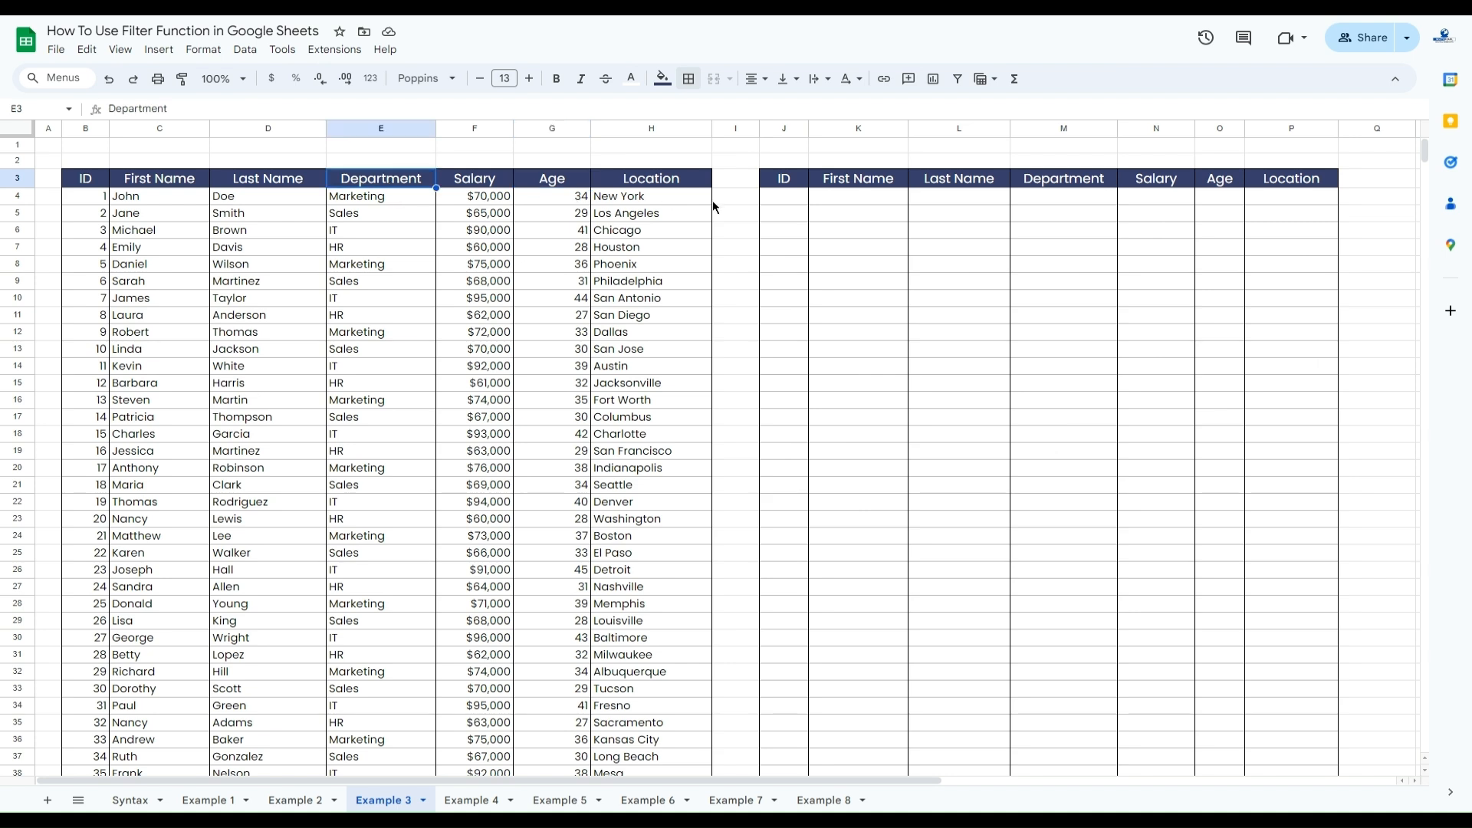
click(787, 197)
text(=FILTER)
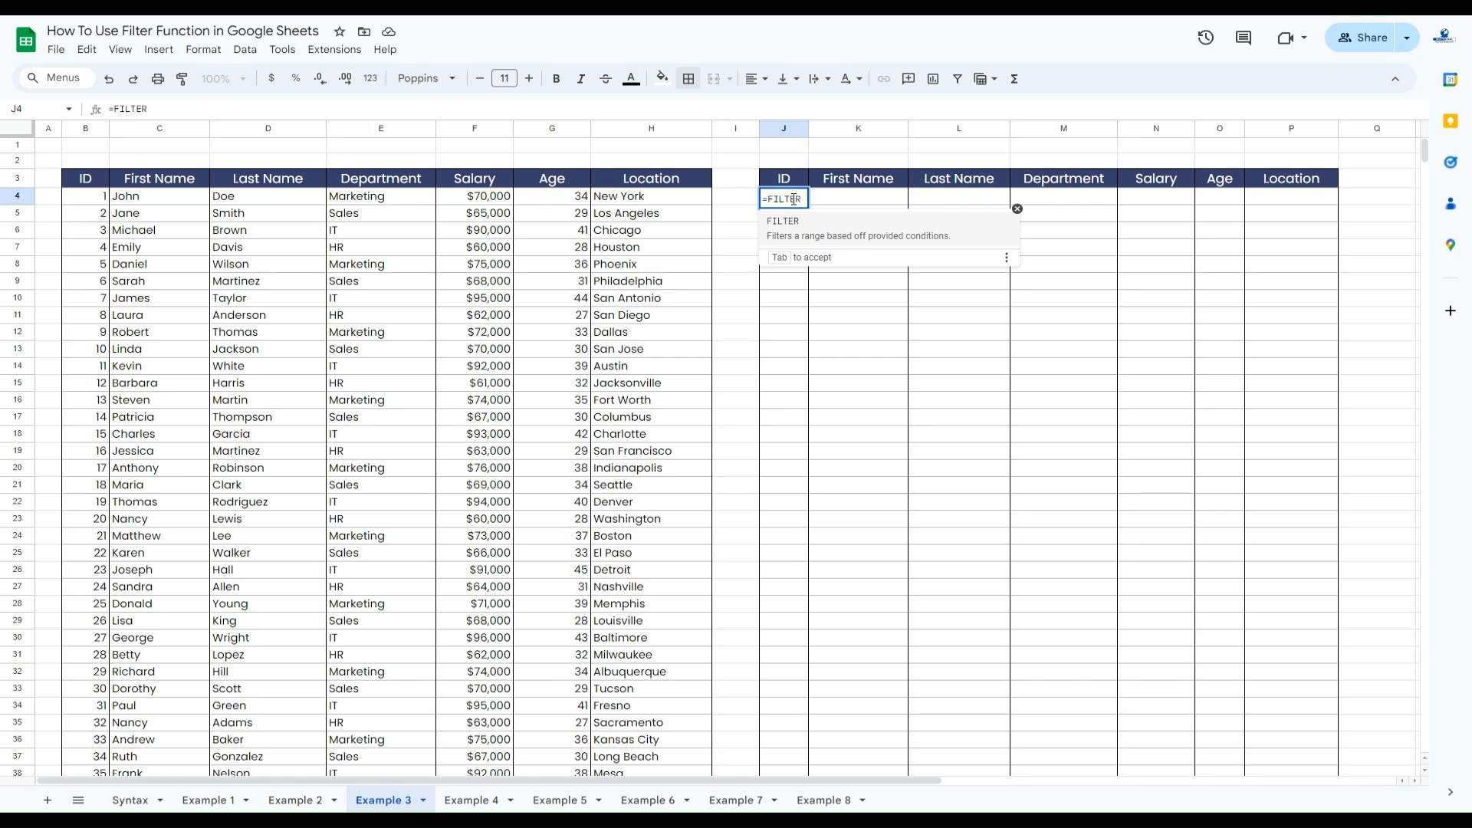
key(Tab)
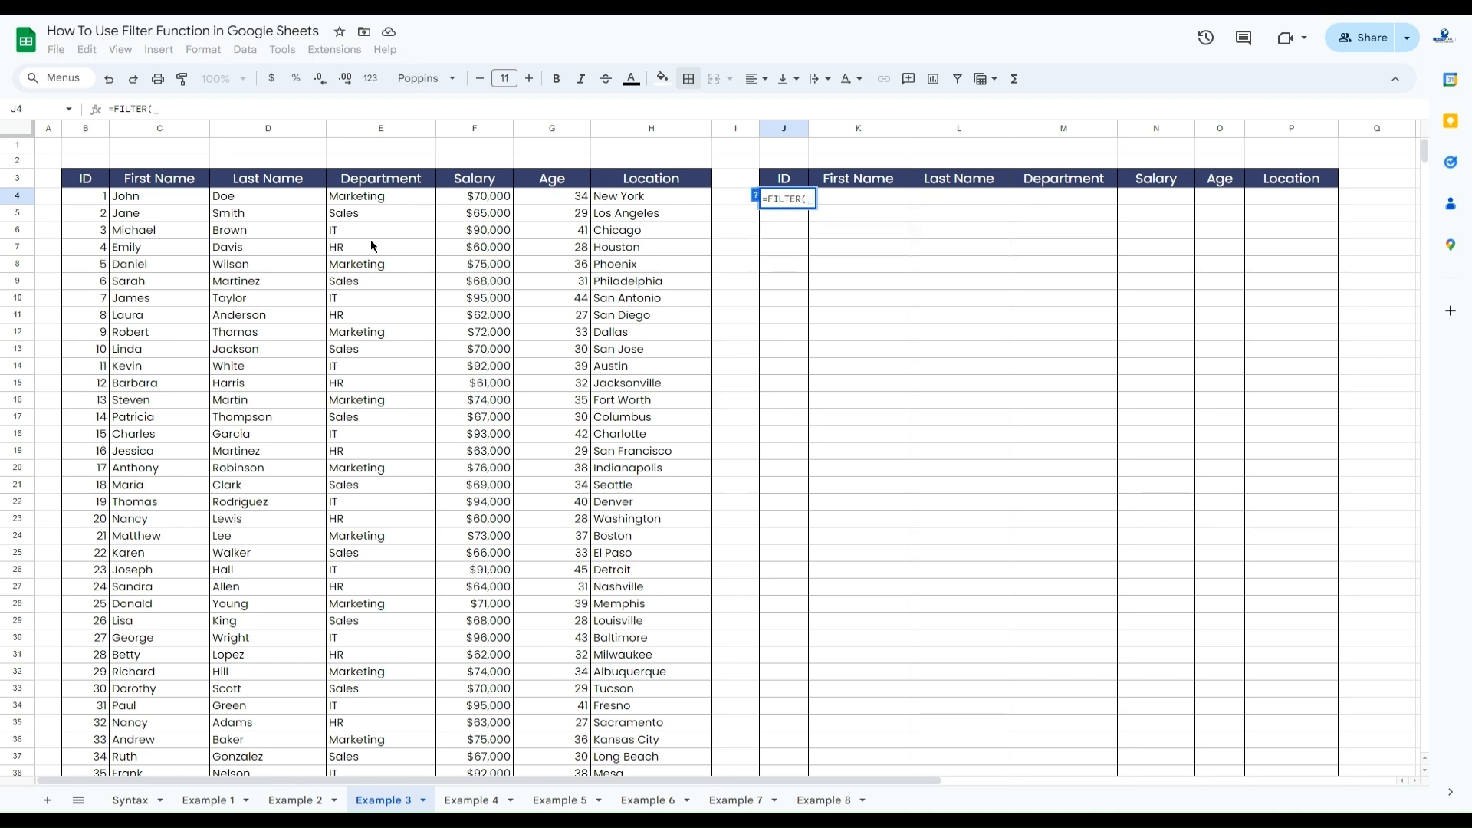
drag(86, 196, 625, 400)
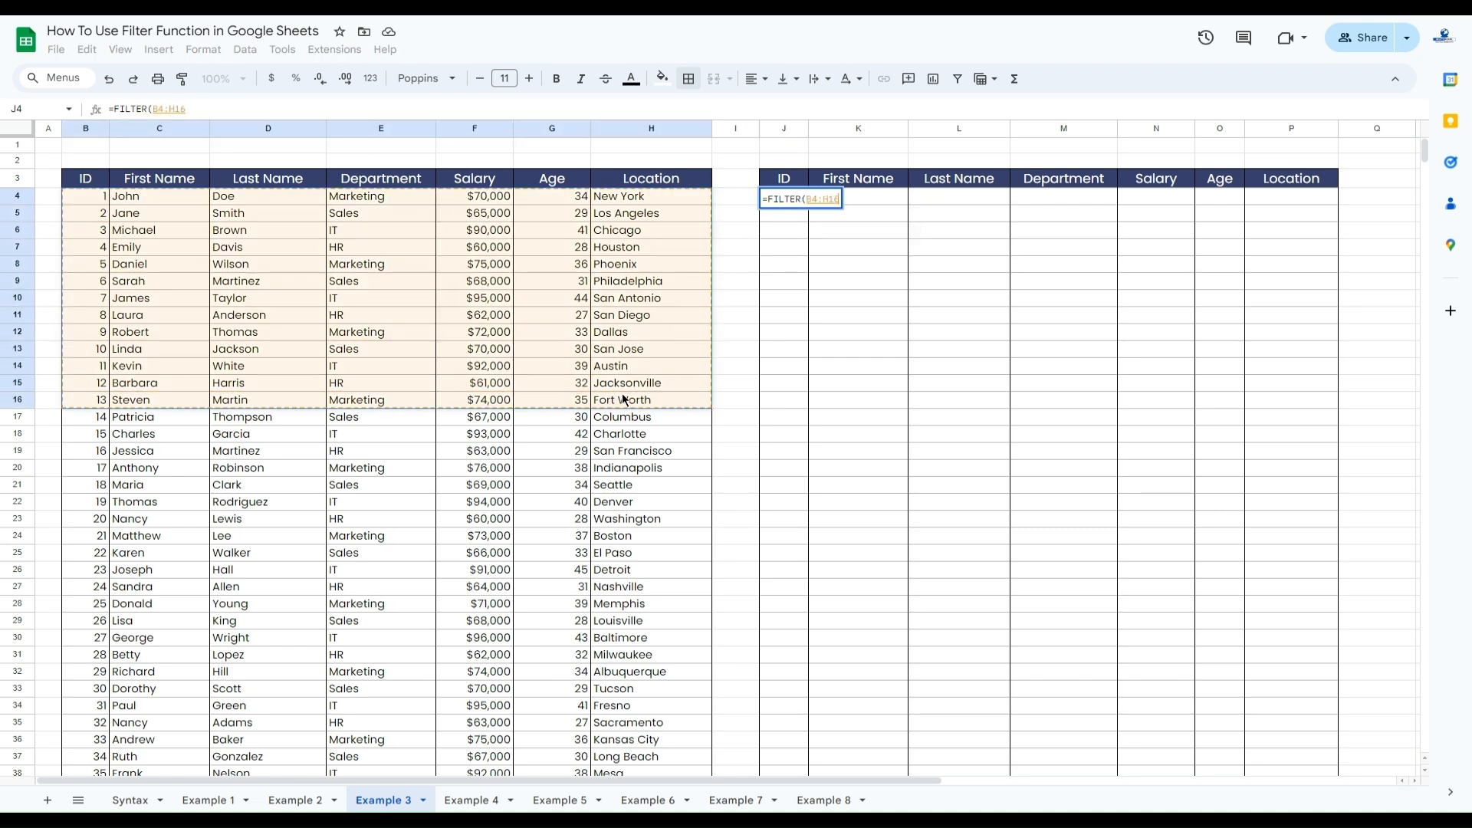
key(BackSpace)
key(BackSpace)
text(,)
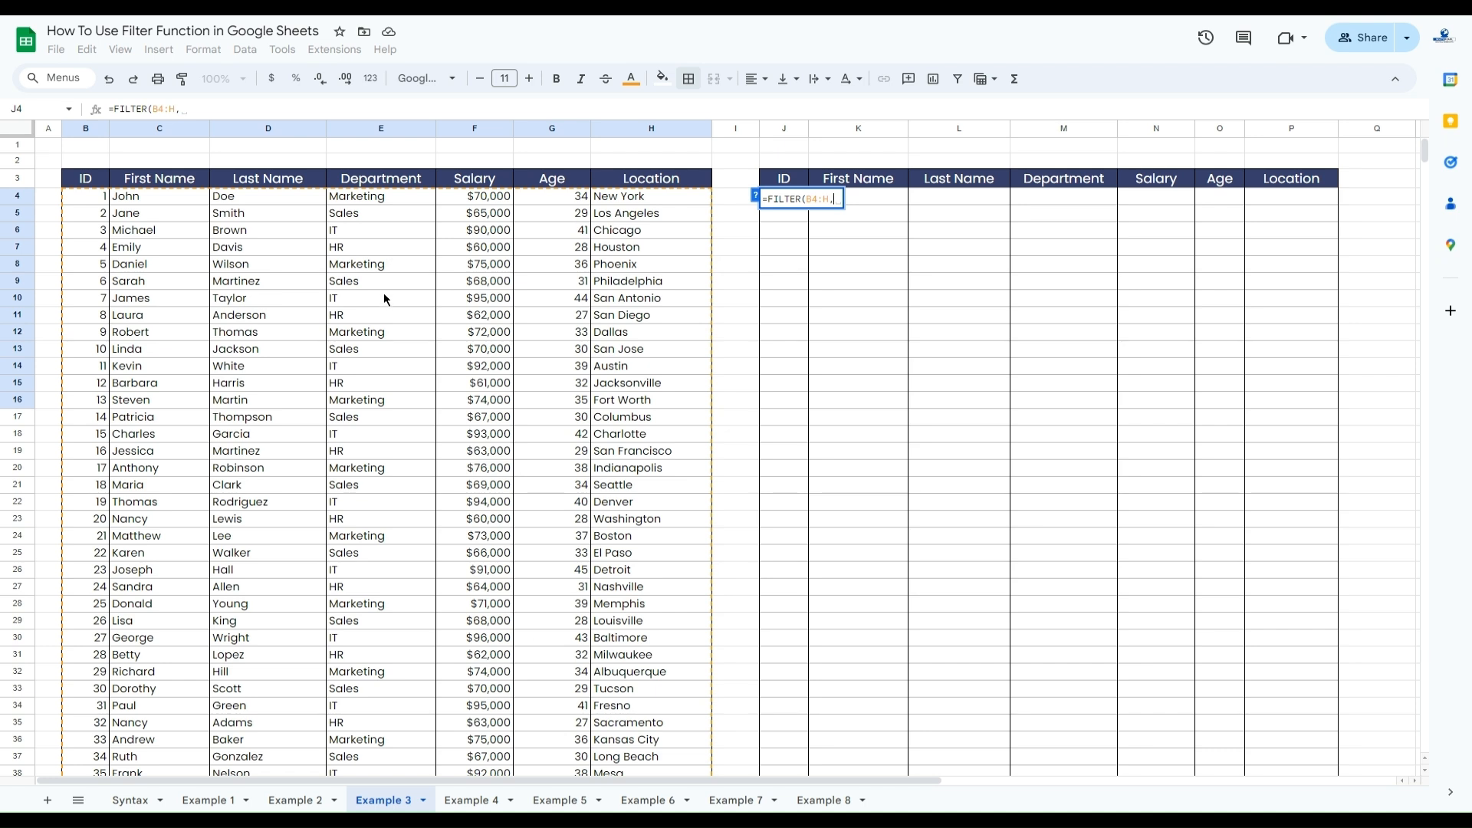
Complete the J4 formula with the conditions G4:G>35 and E4:E="Marketing" to return Marketing employees older than 35
drag(566, 196, 560, 290)
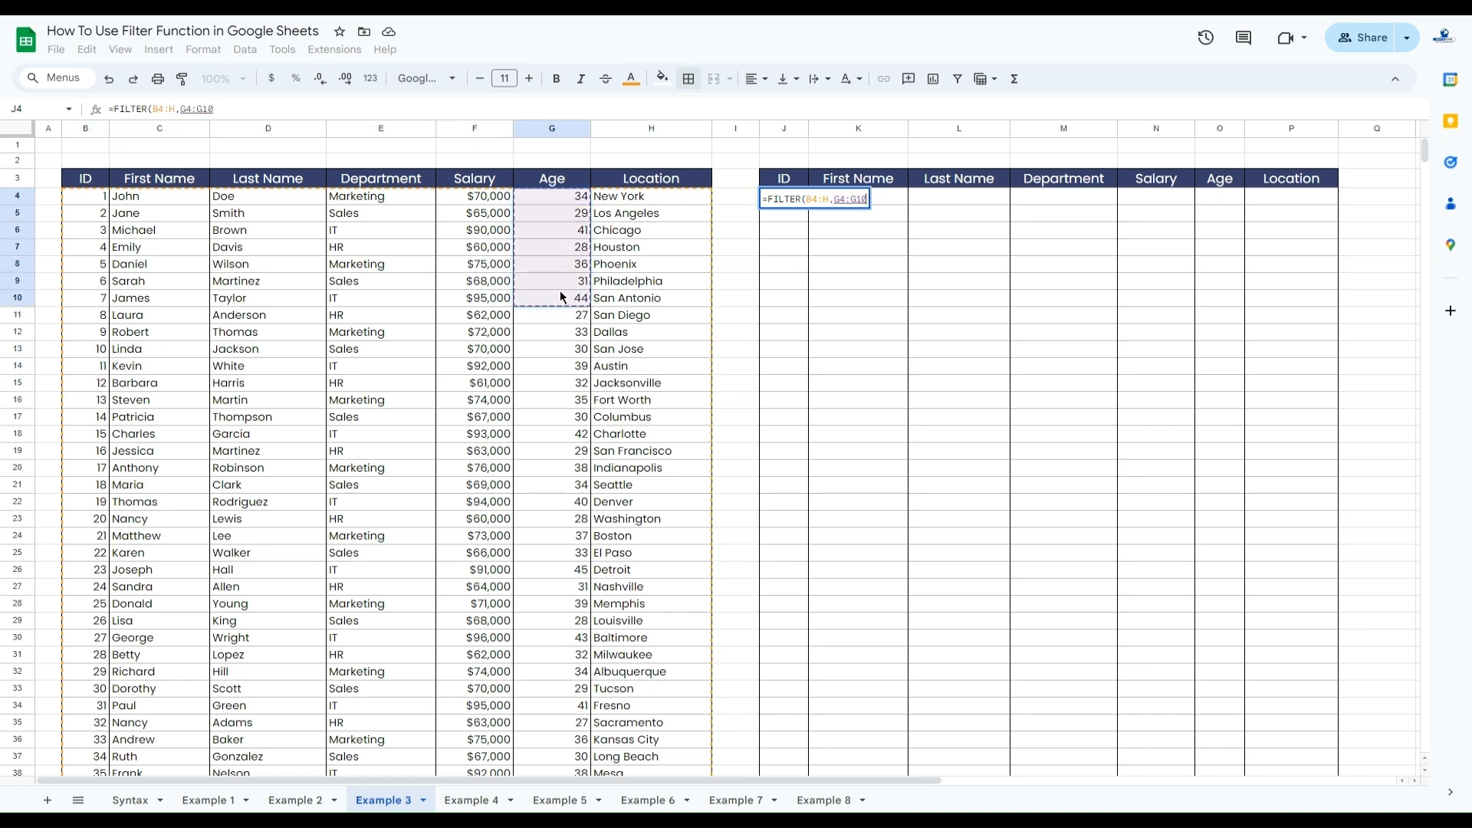
key(BackSpace)
key(BackSpace)
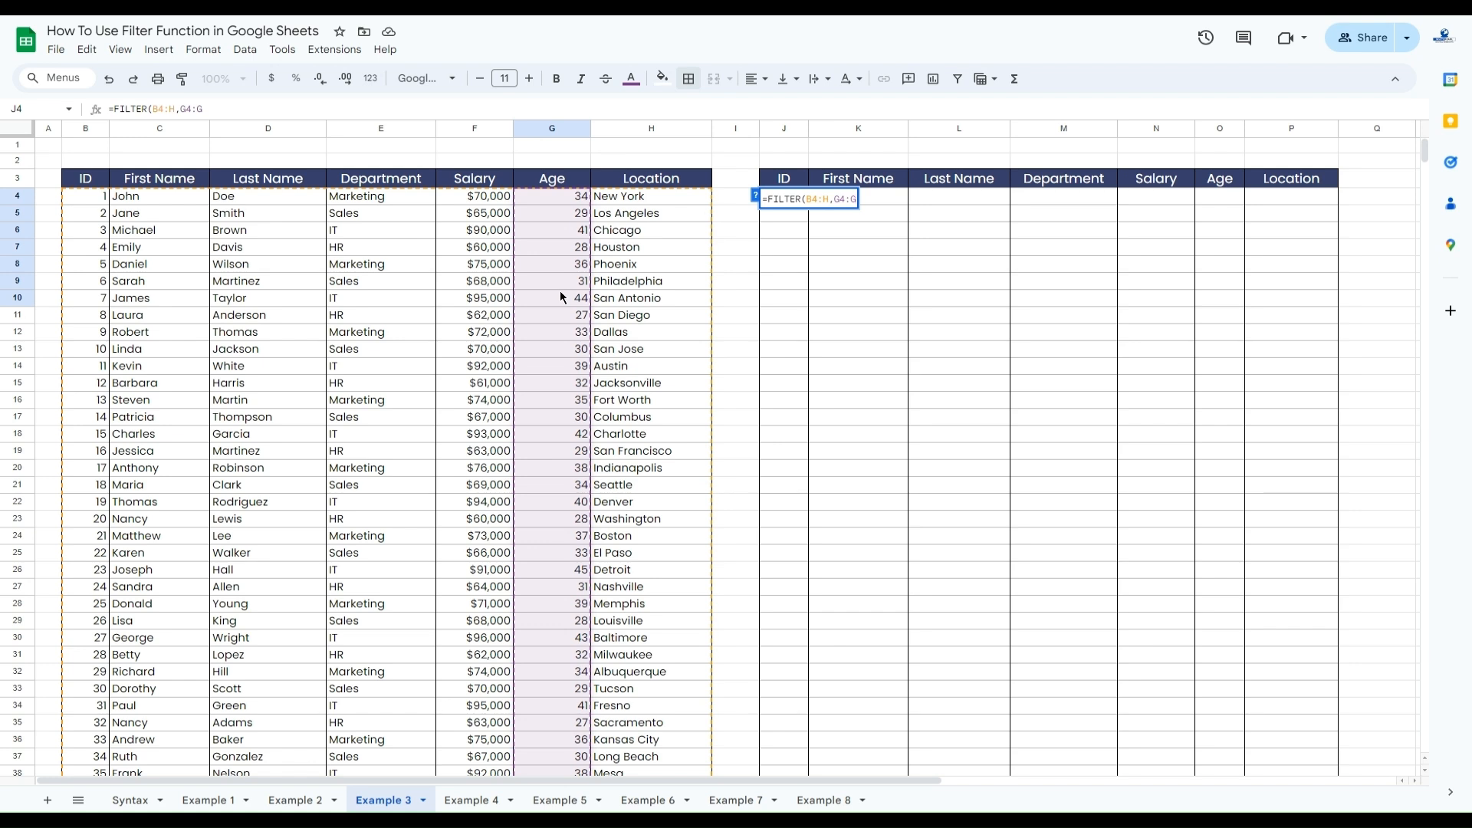
text(>35,)
drag(378, 199, 389, 320)
key(BackSpace)
key(BackSpace)
text(=)
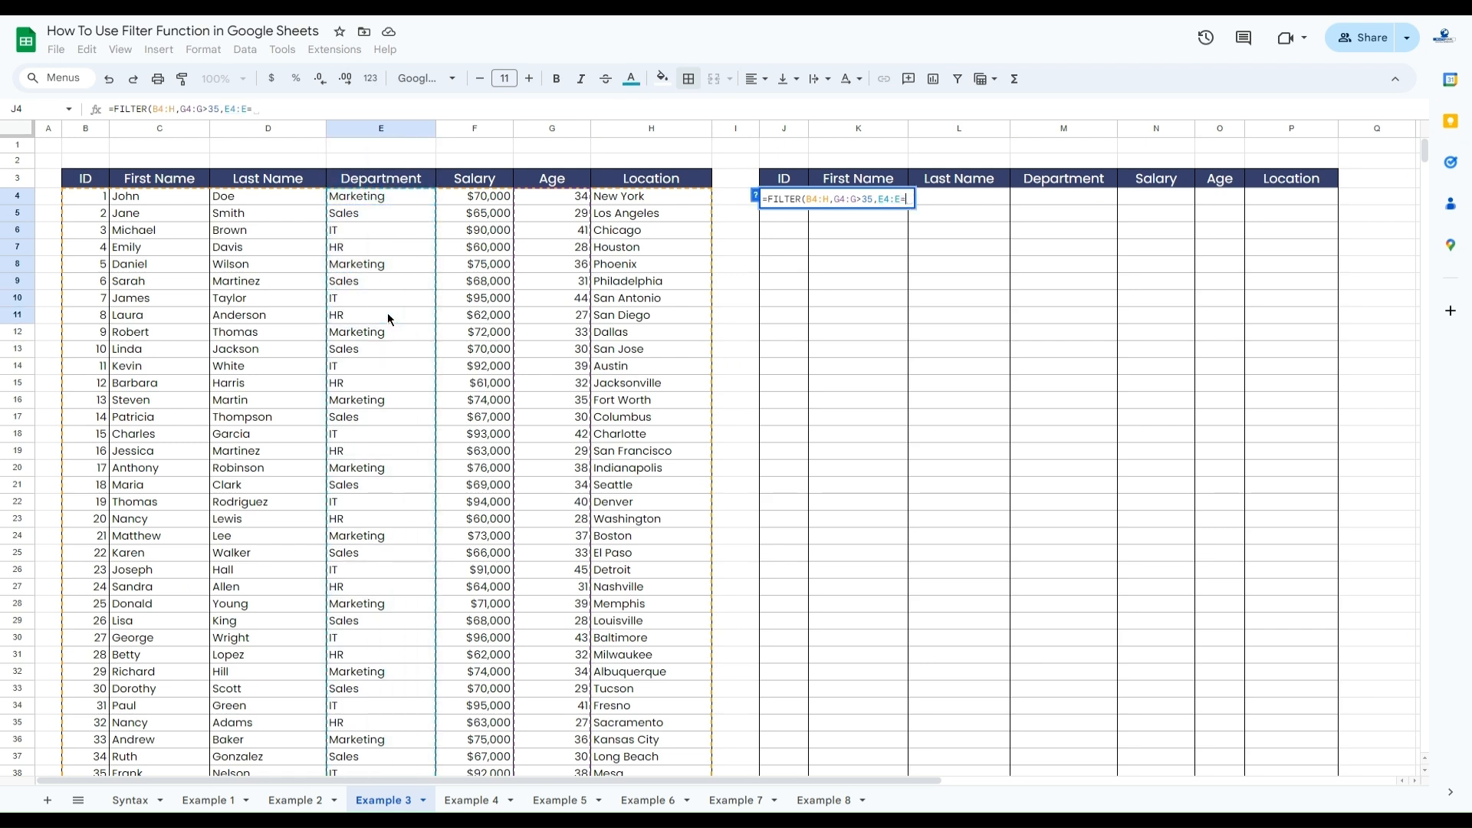
text("Marketing"))
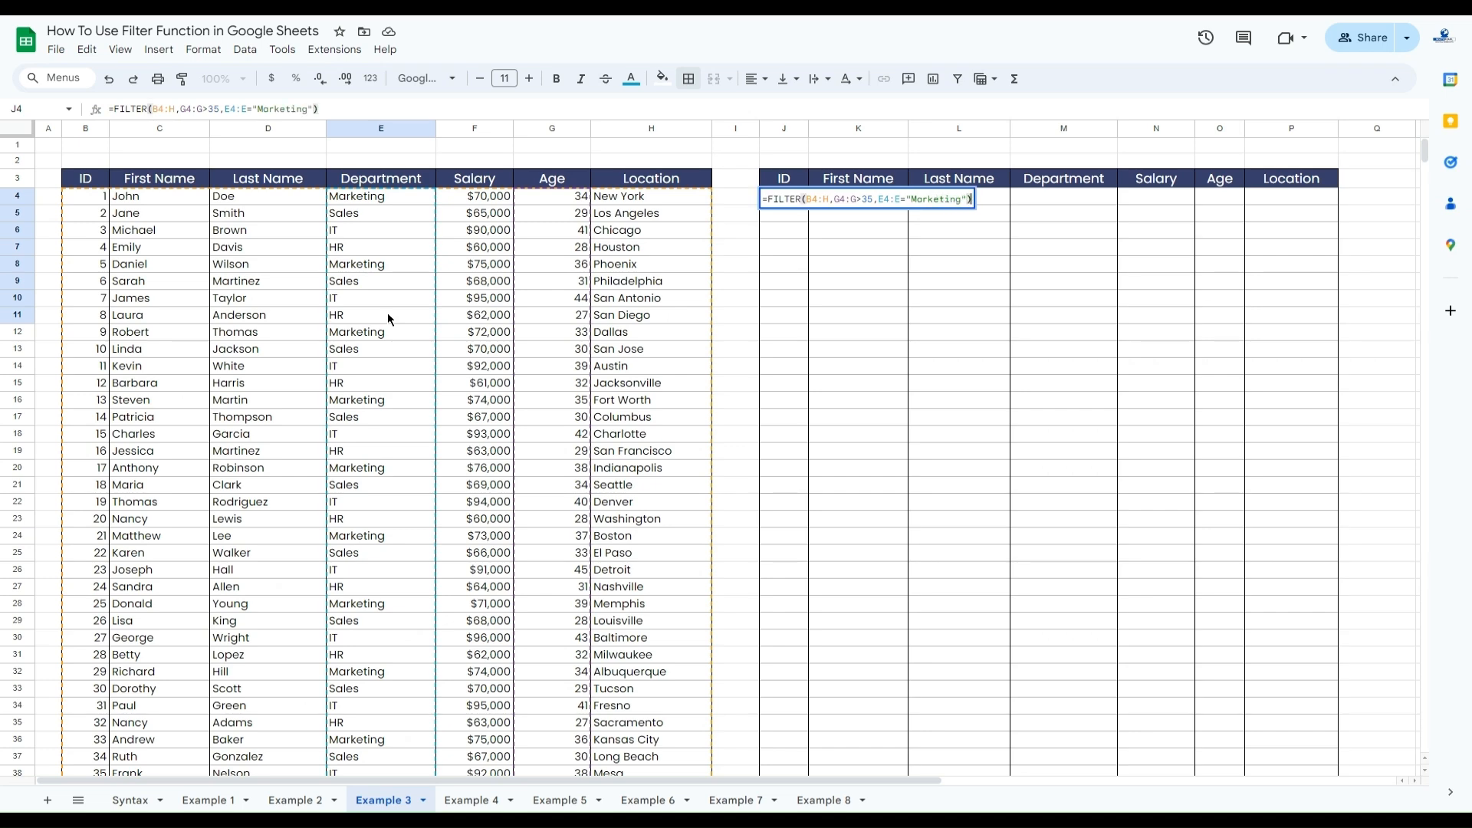
key(Return)
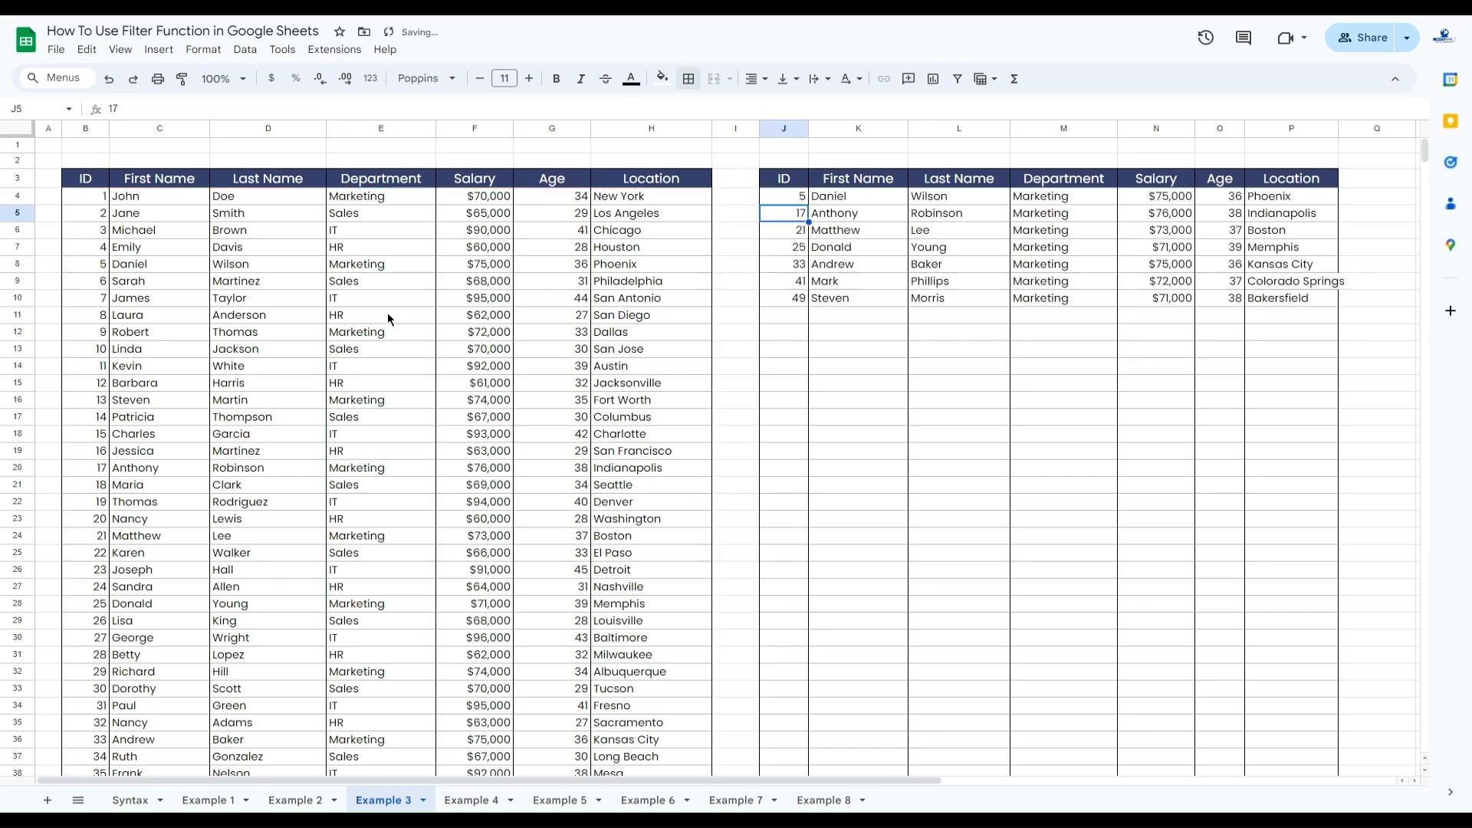
click(800, 200)
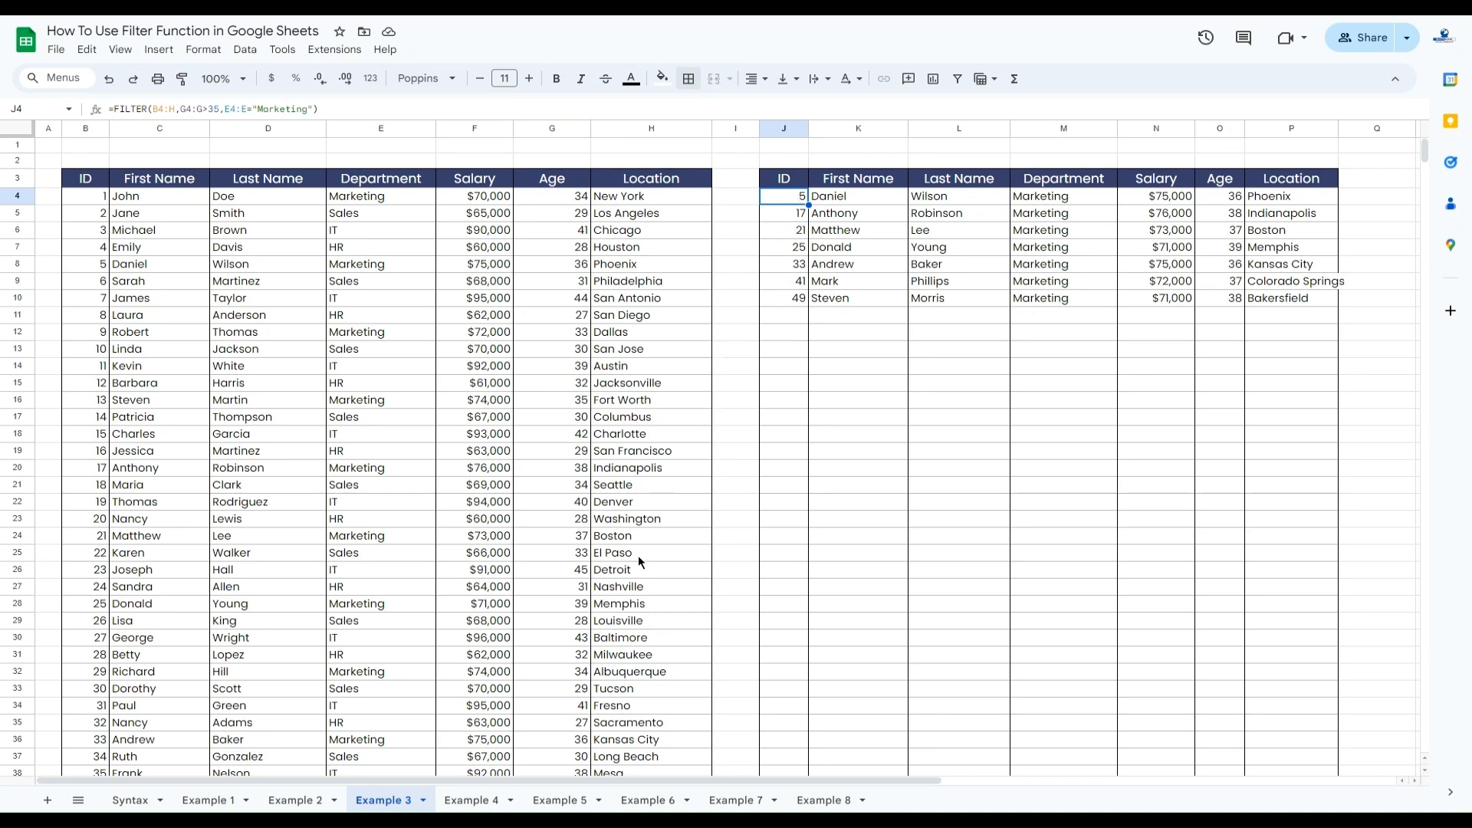
On the Example 4 sheet, start a FILTER formula in J4 with the open-ended employee range B4:H as its first argument
click(479, 802)
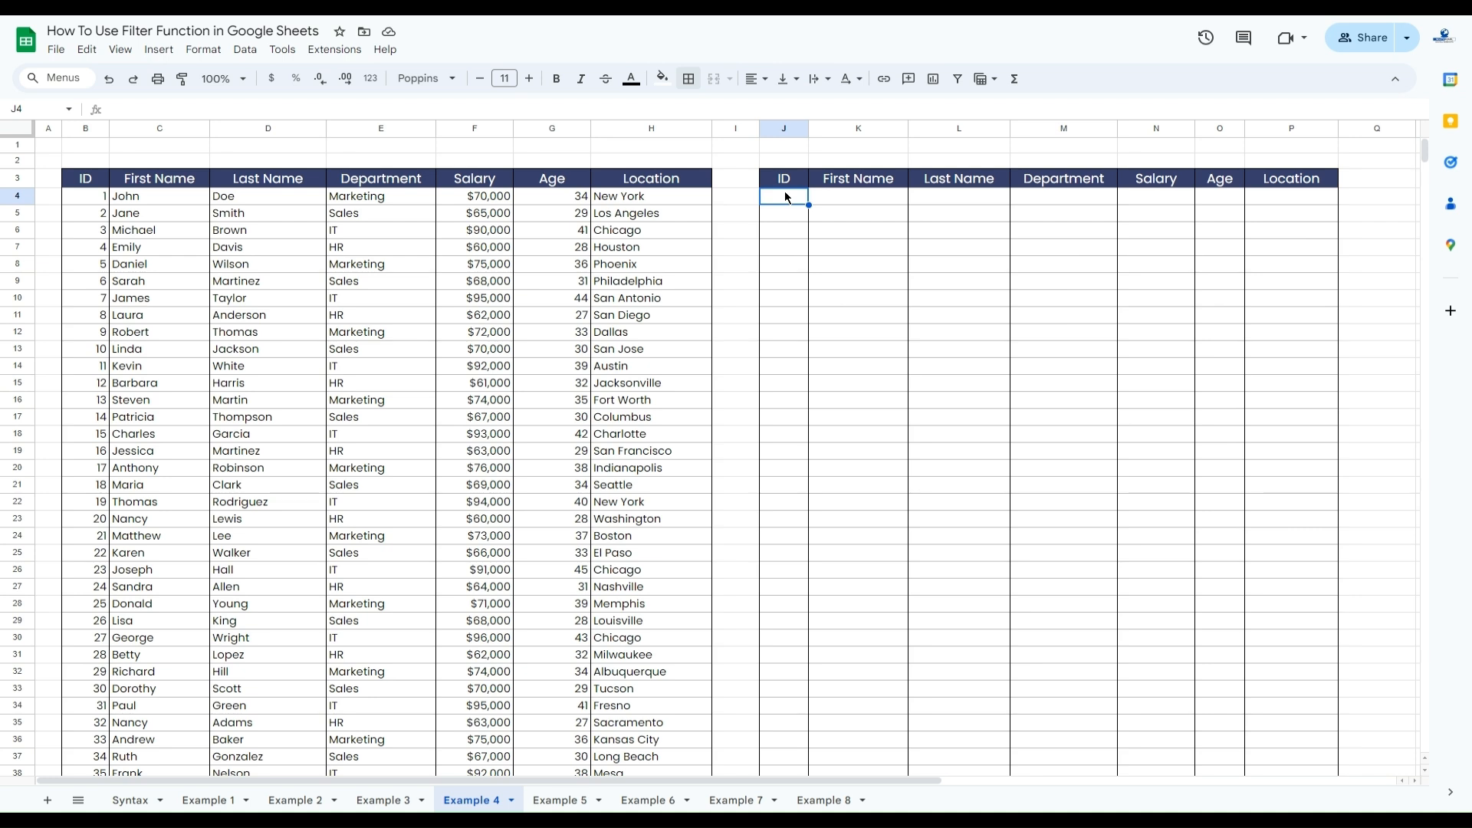
text(=fil)
key(Tab)
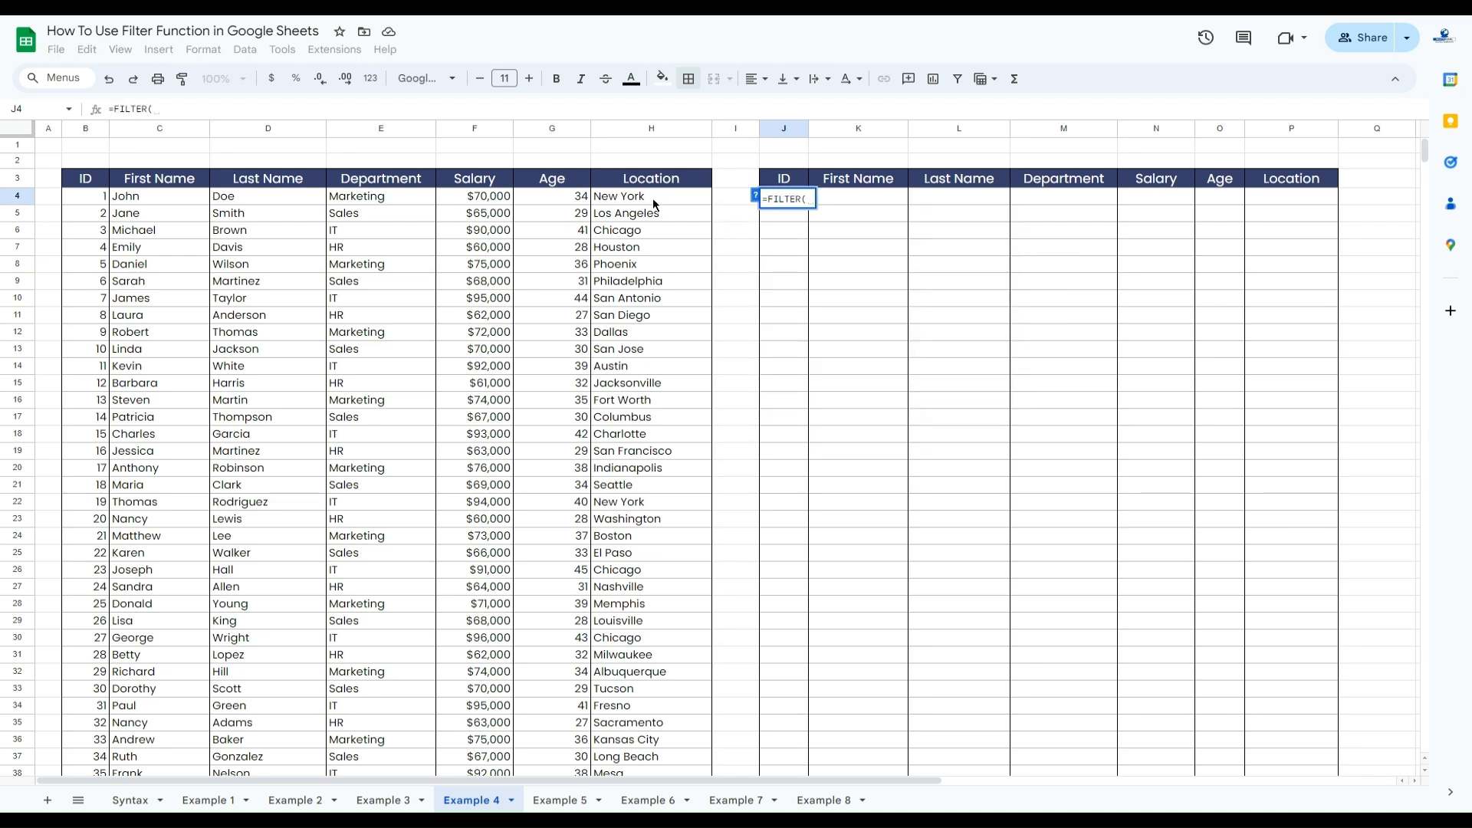
drag(85, 196, 642, 403)
key(BackSpace)
key(BackSpace)
text(,)
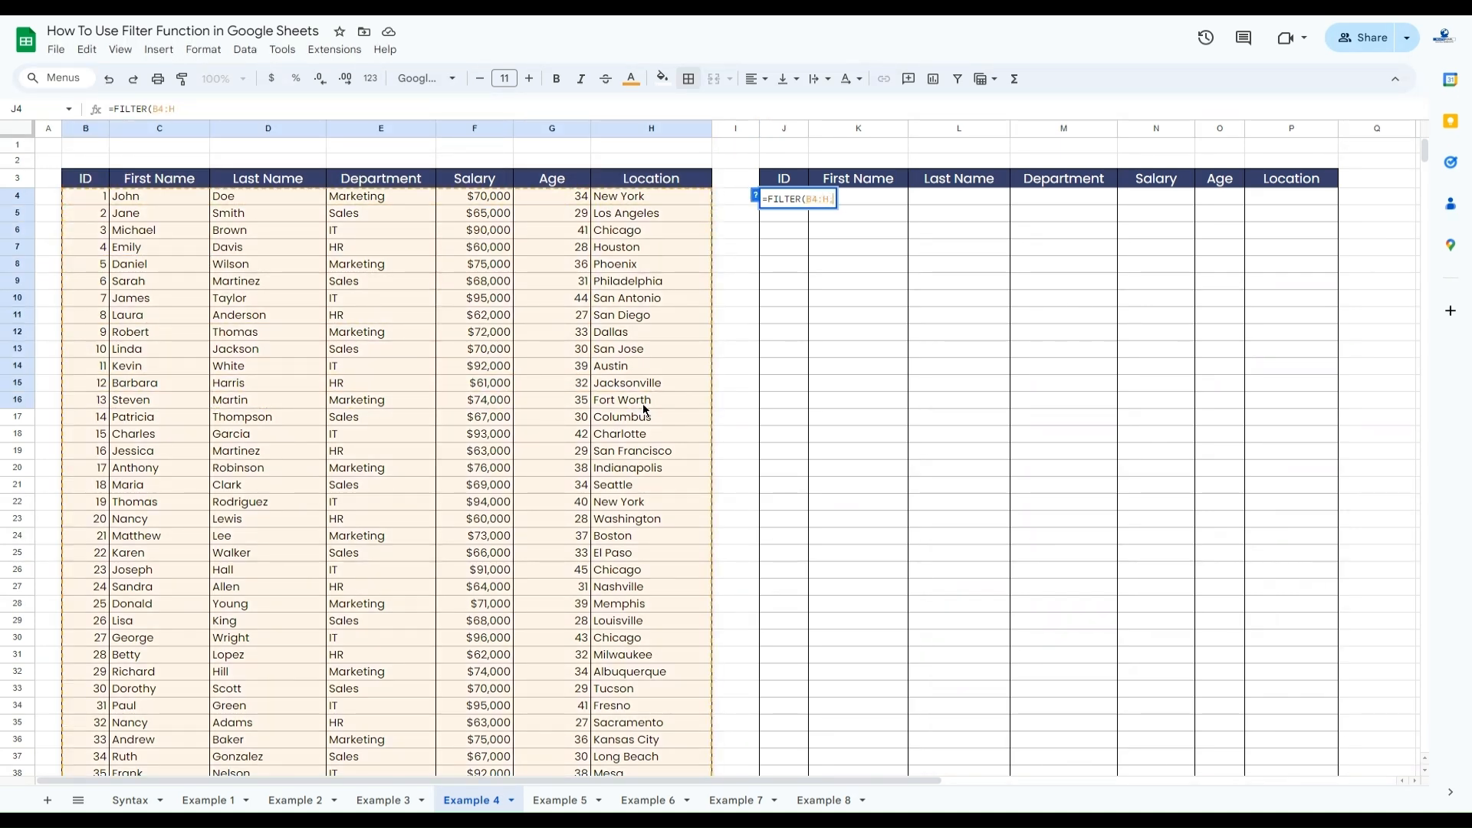
Add the parenthesized location condition (H4:H="New York") to the J4 formula, followed by a plus sign for OR logic
text(()
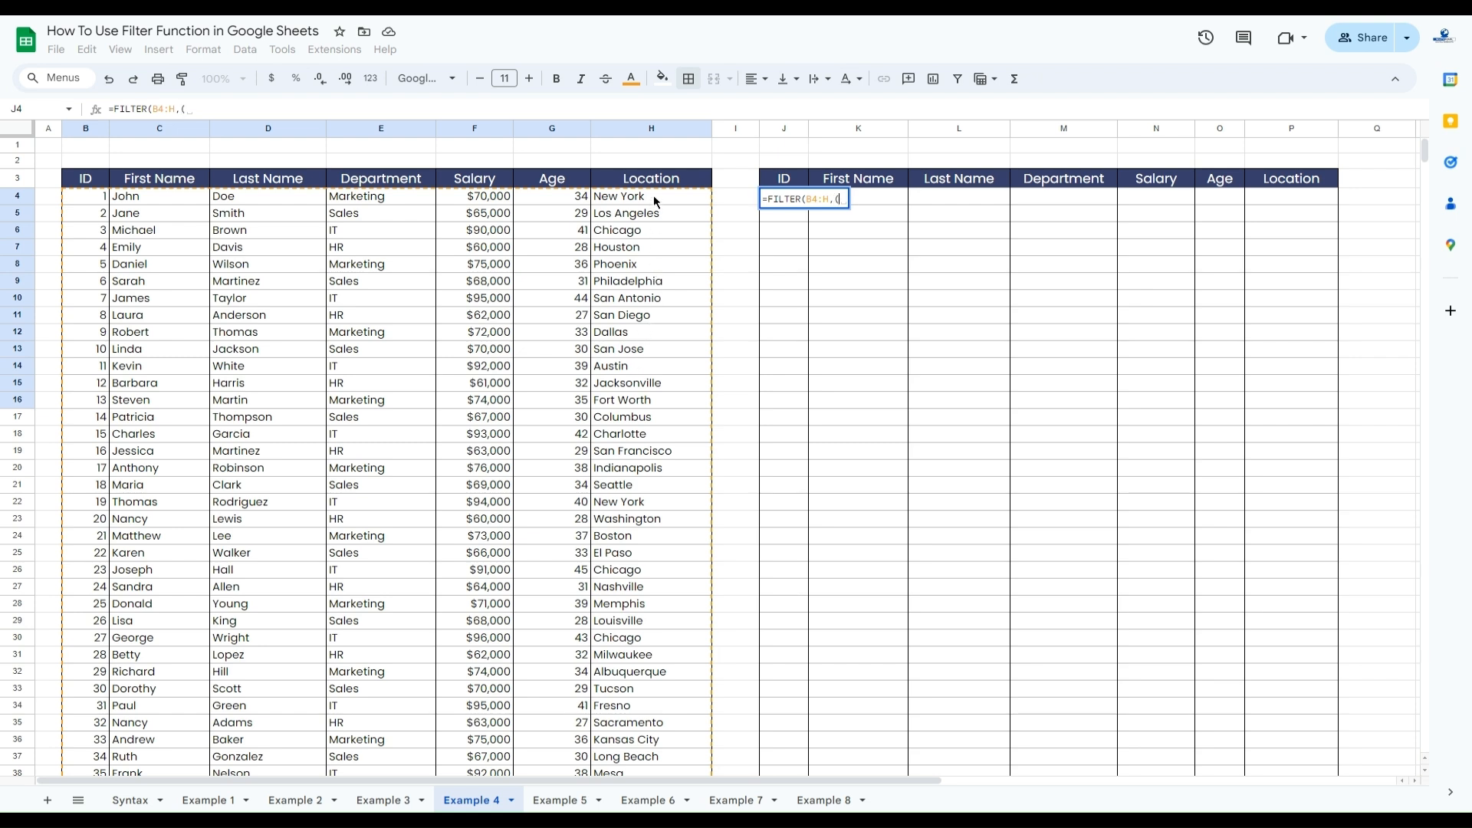
drag(653, 195, 669, 318)
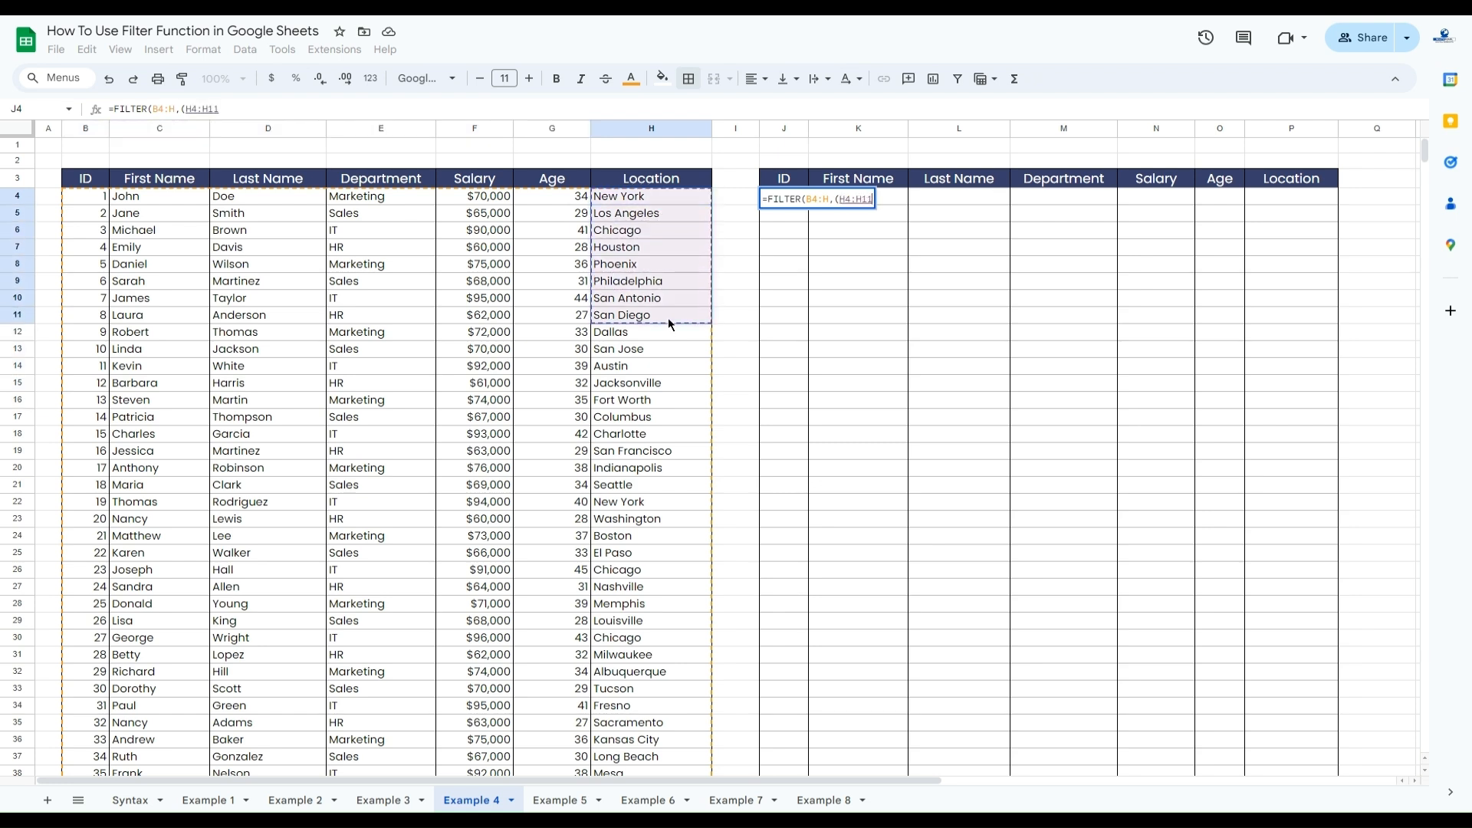
key(BackSpace)
key(BackSpace)
text(=)
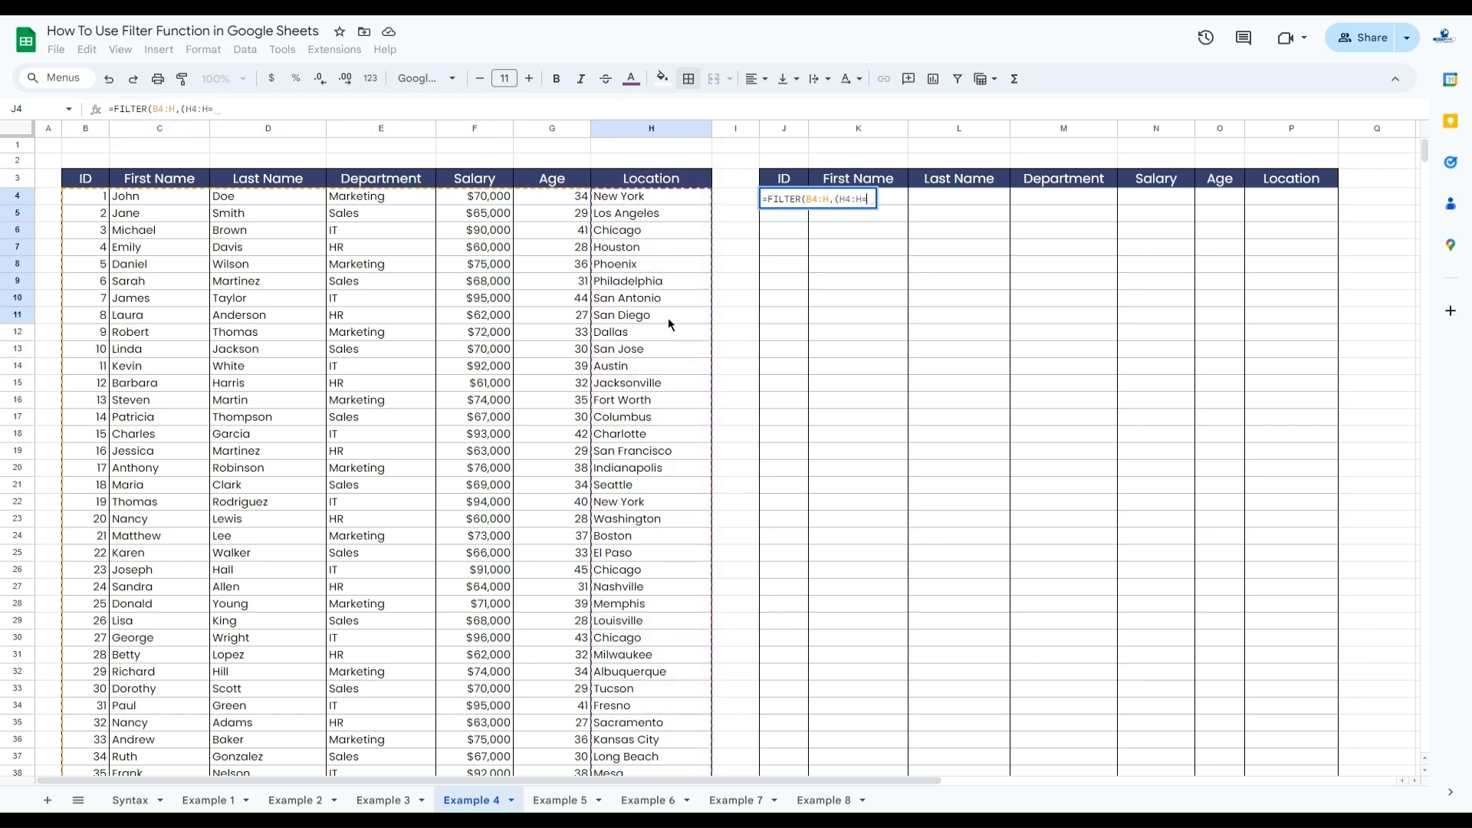
text("New Y)
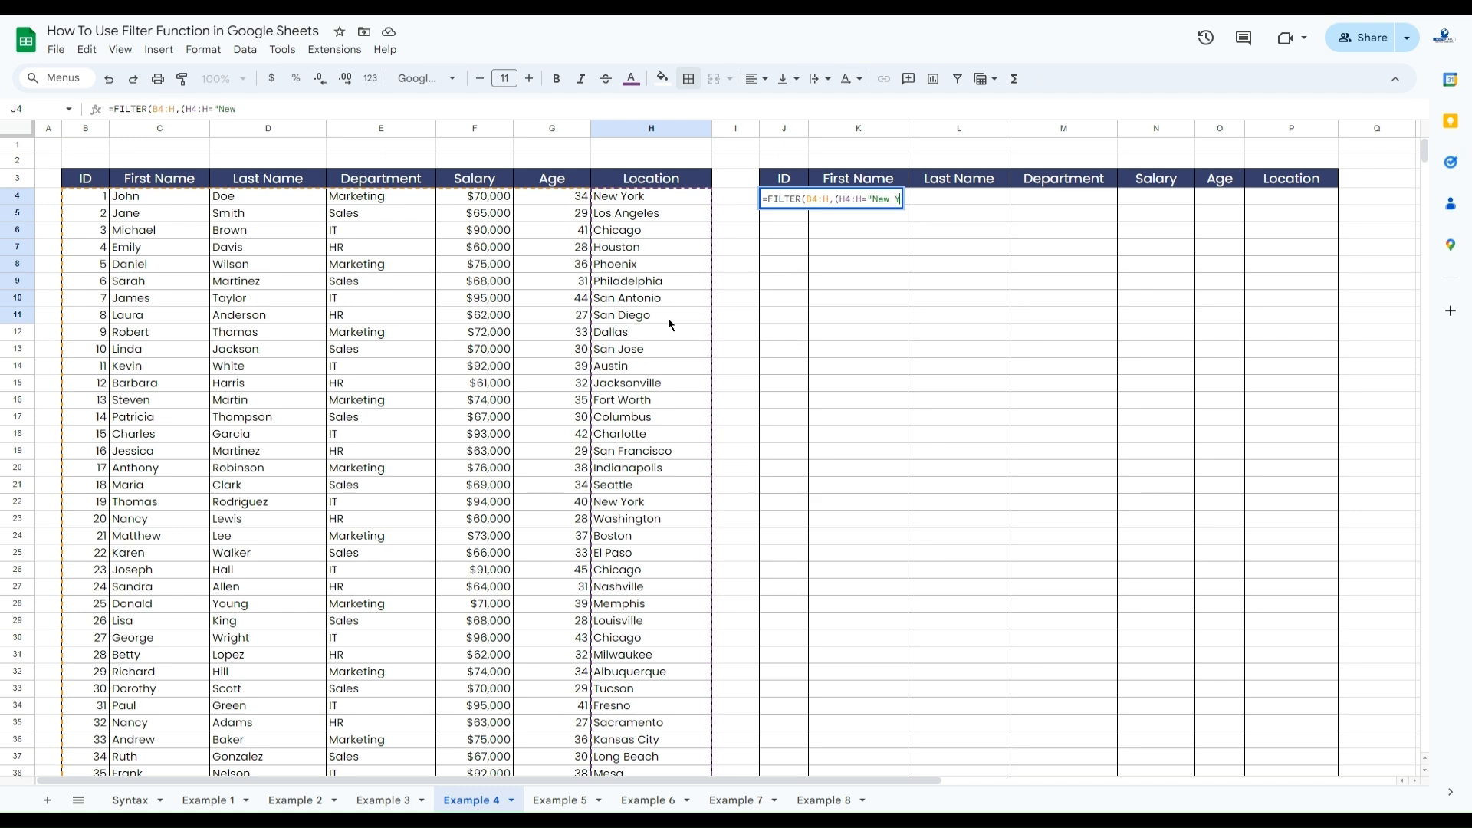
text(ork") + )
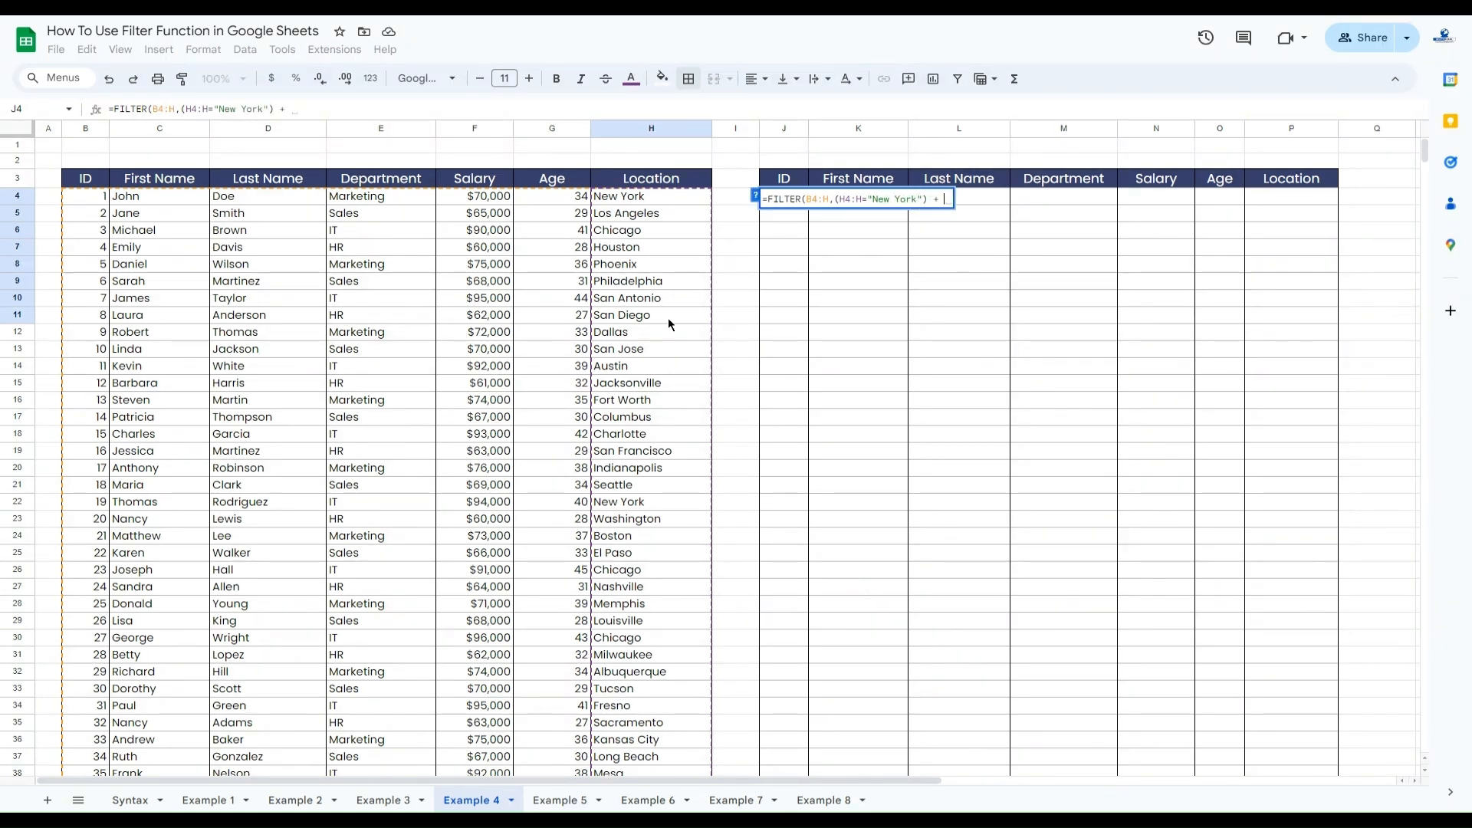
Complete the J4 formula with the alternative condition (H4:H="Chicago") to return employees in either city
text(()
drag(655, 201, 655, 317)
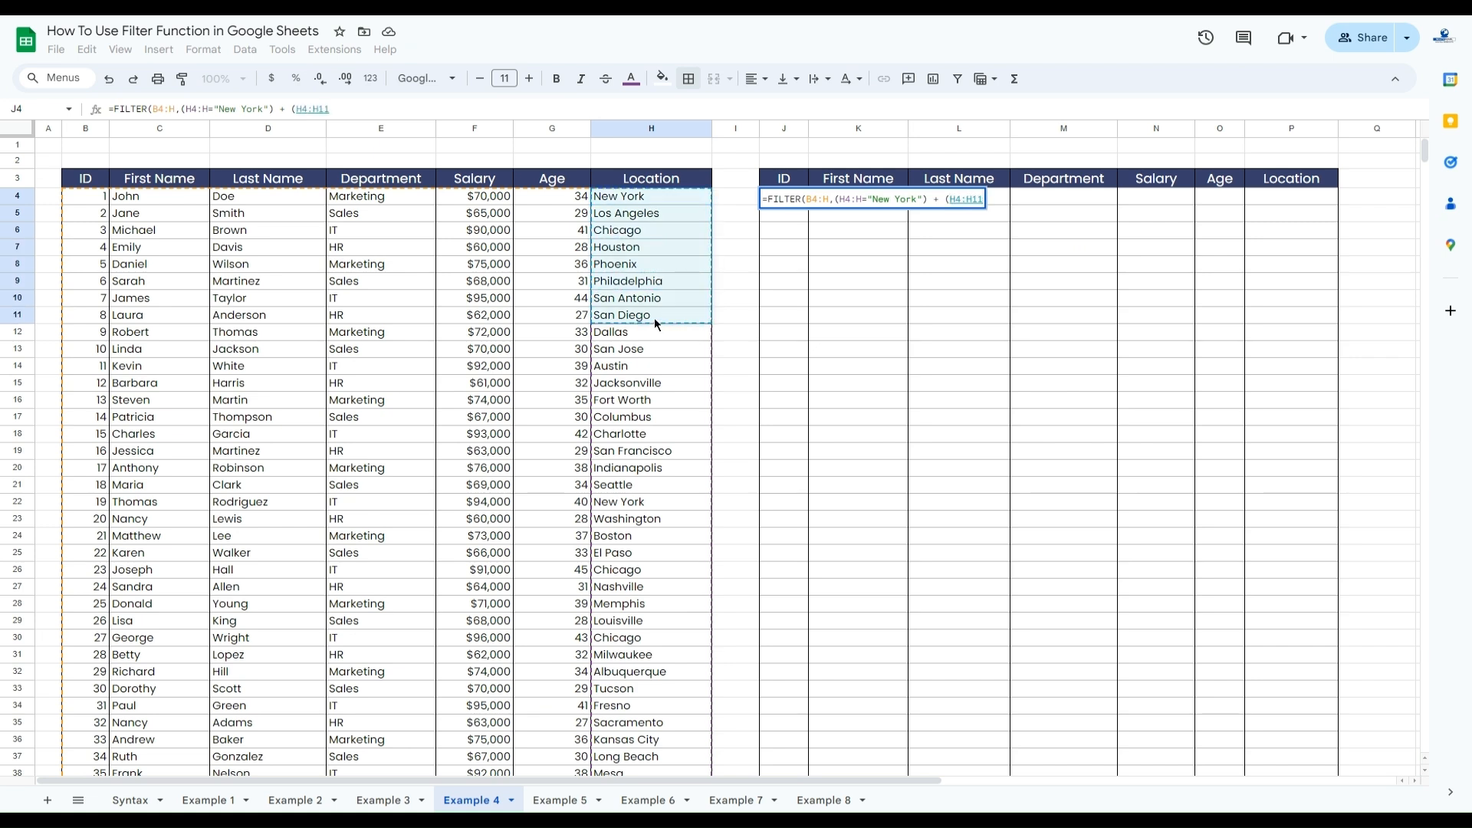
key(BackSpace)
key(BackSpace)
text(="C)
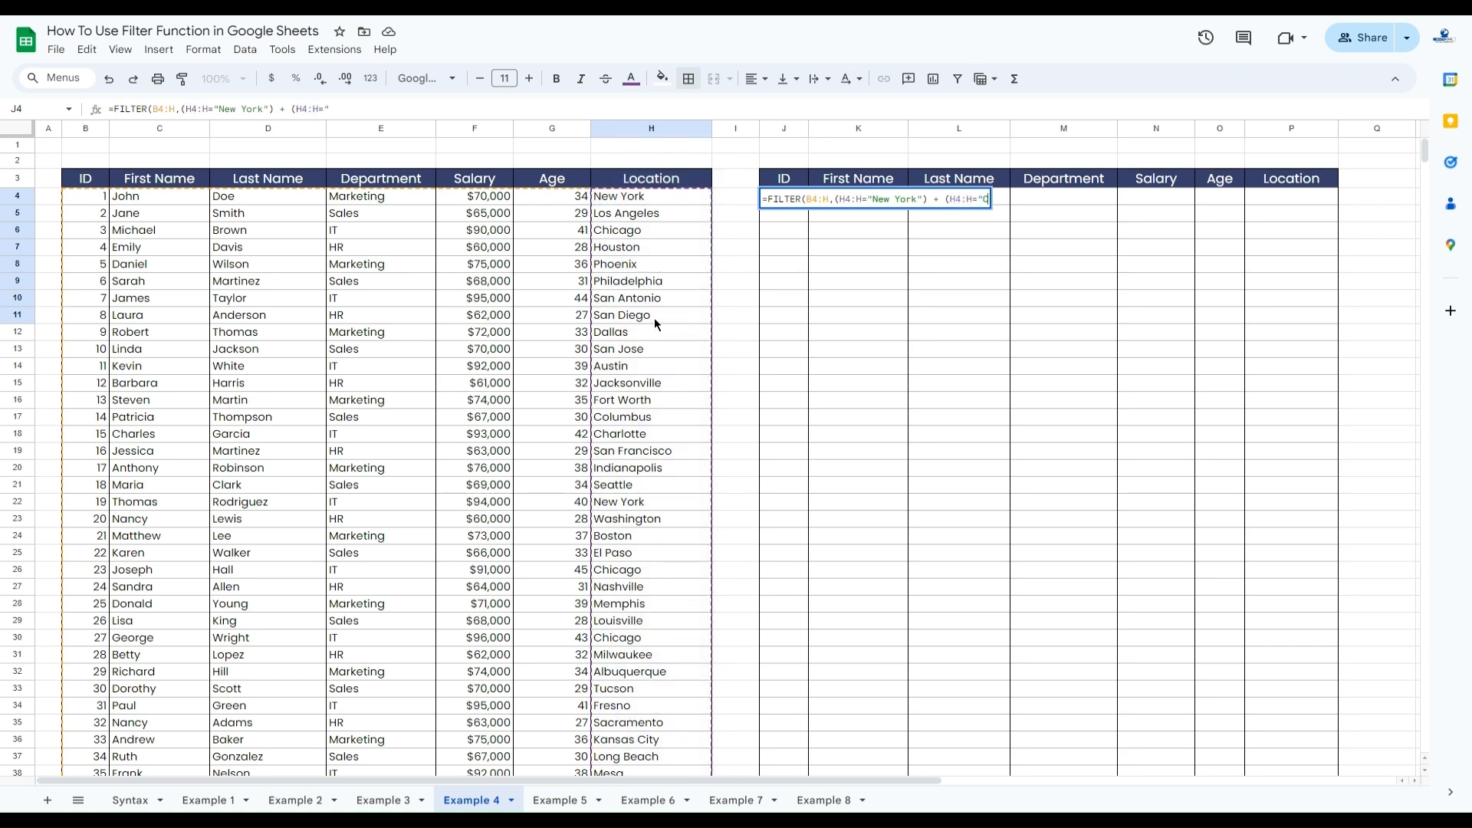
text(hicago")))
key(Return)
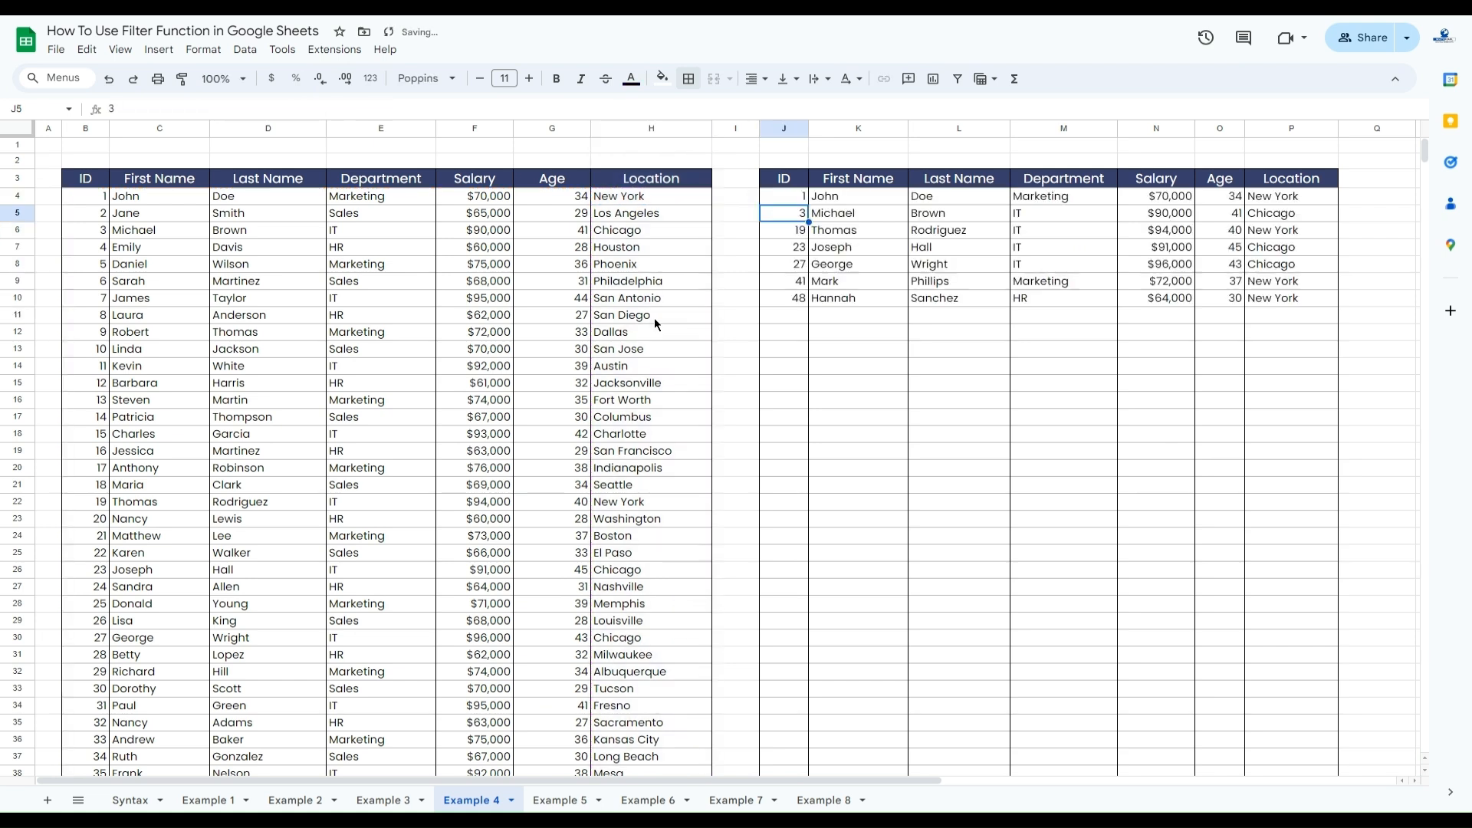
click(790, 198)
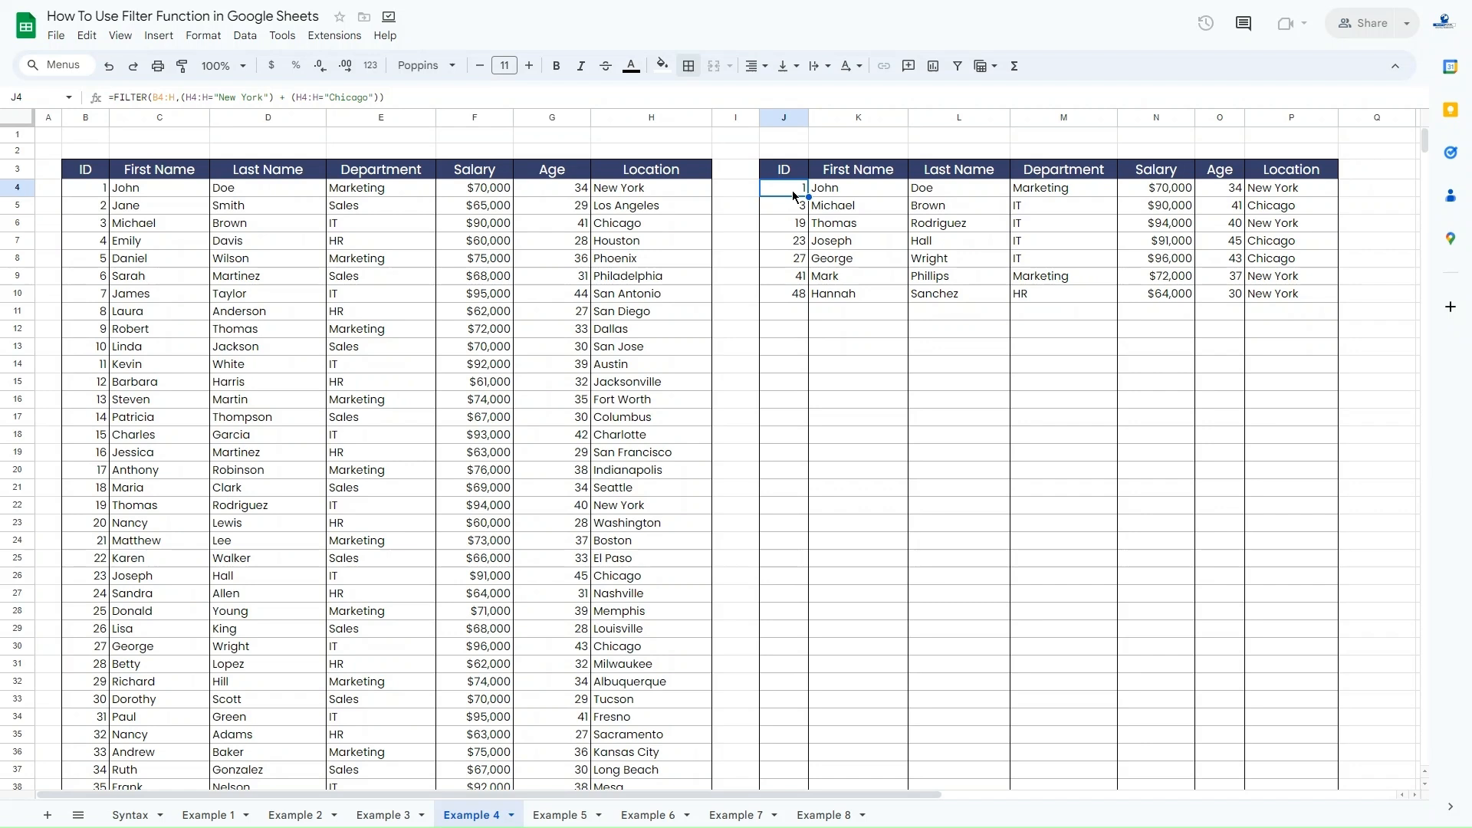
On the Example 5 sheet, enter =FILTER(B4:H,F4:F>LARGE(F4:F,10)) in J4 to return employees with the highest salaries
click(568, 816)
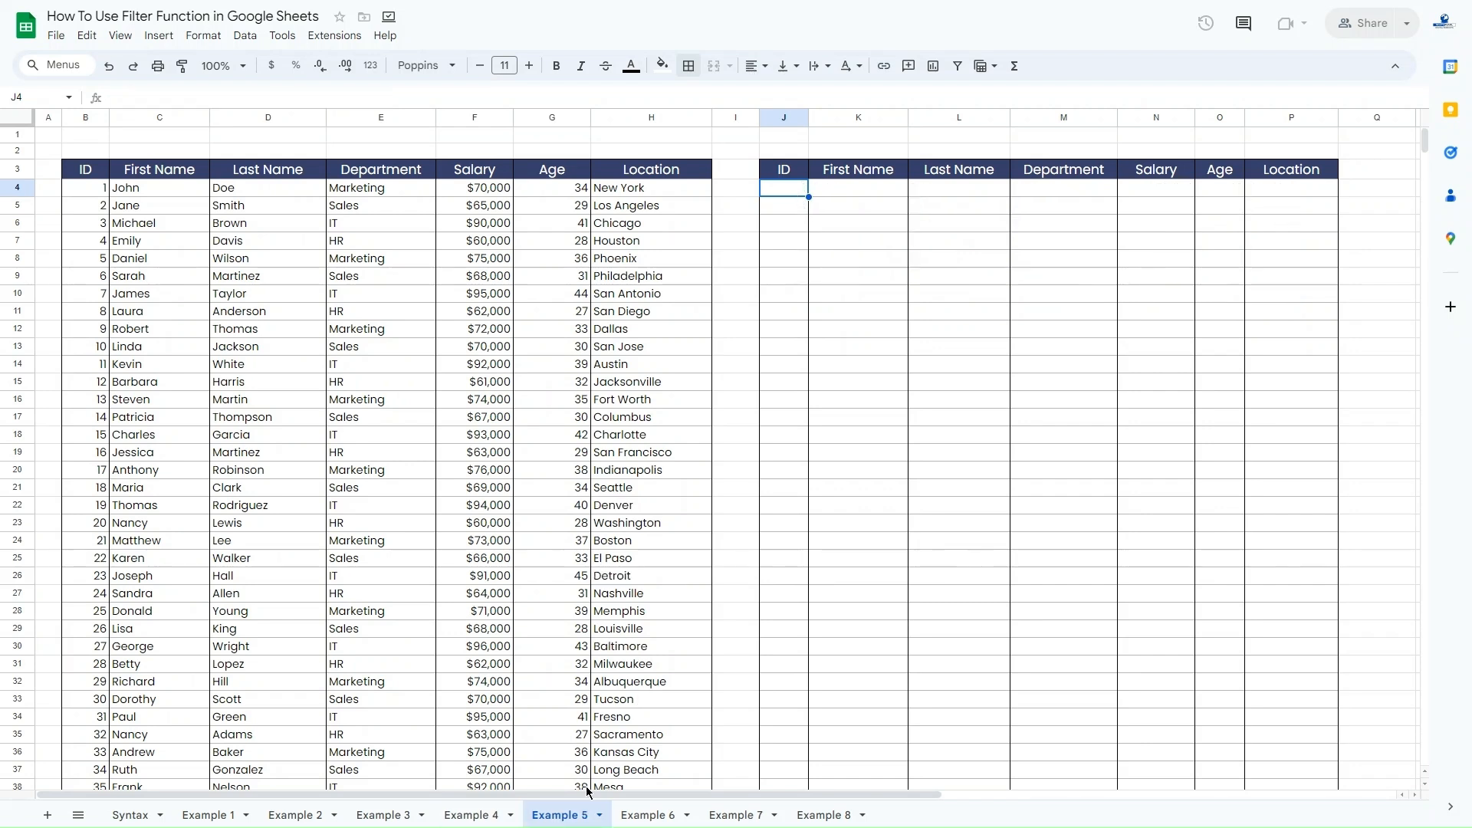
text(=FILTER(B4:H53,E4:E53="IT"))
key(Return)
click(789, 190)
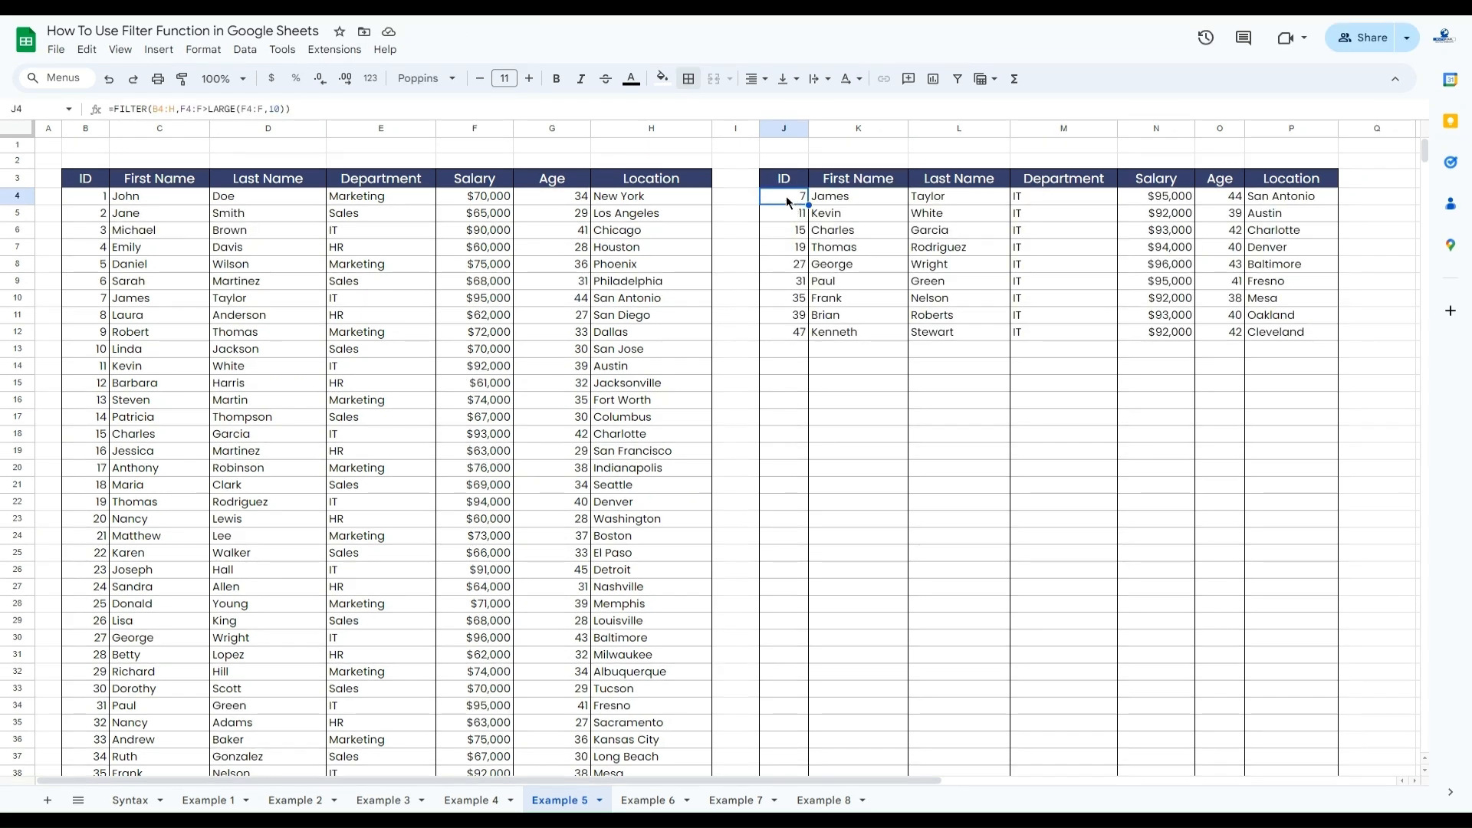
Examine the data range, the salary condition and the LARGE arguments within the J4 formula
click(163, 109)
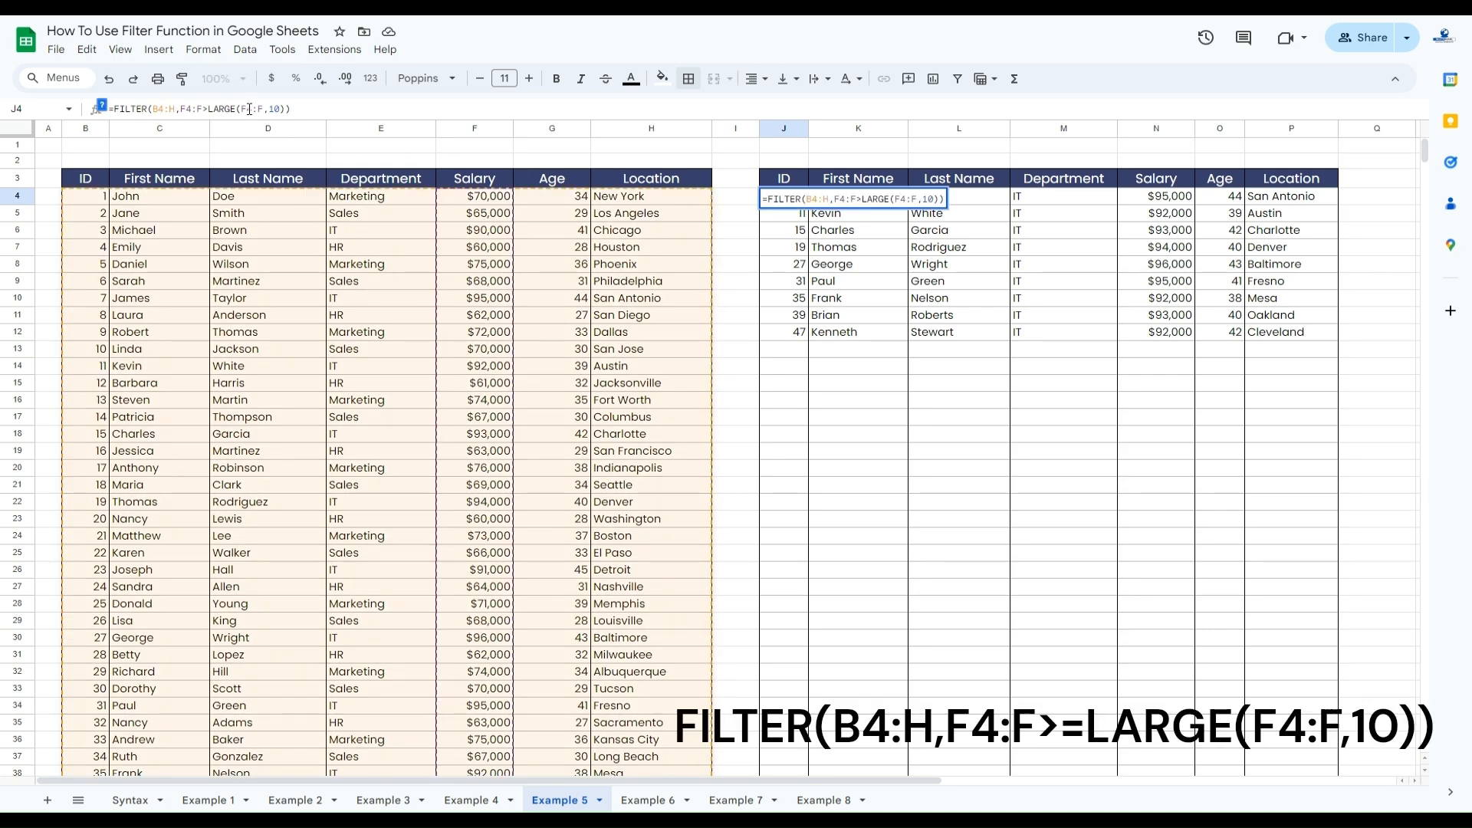
click(195, 107)
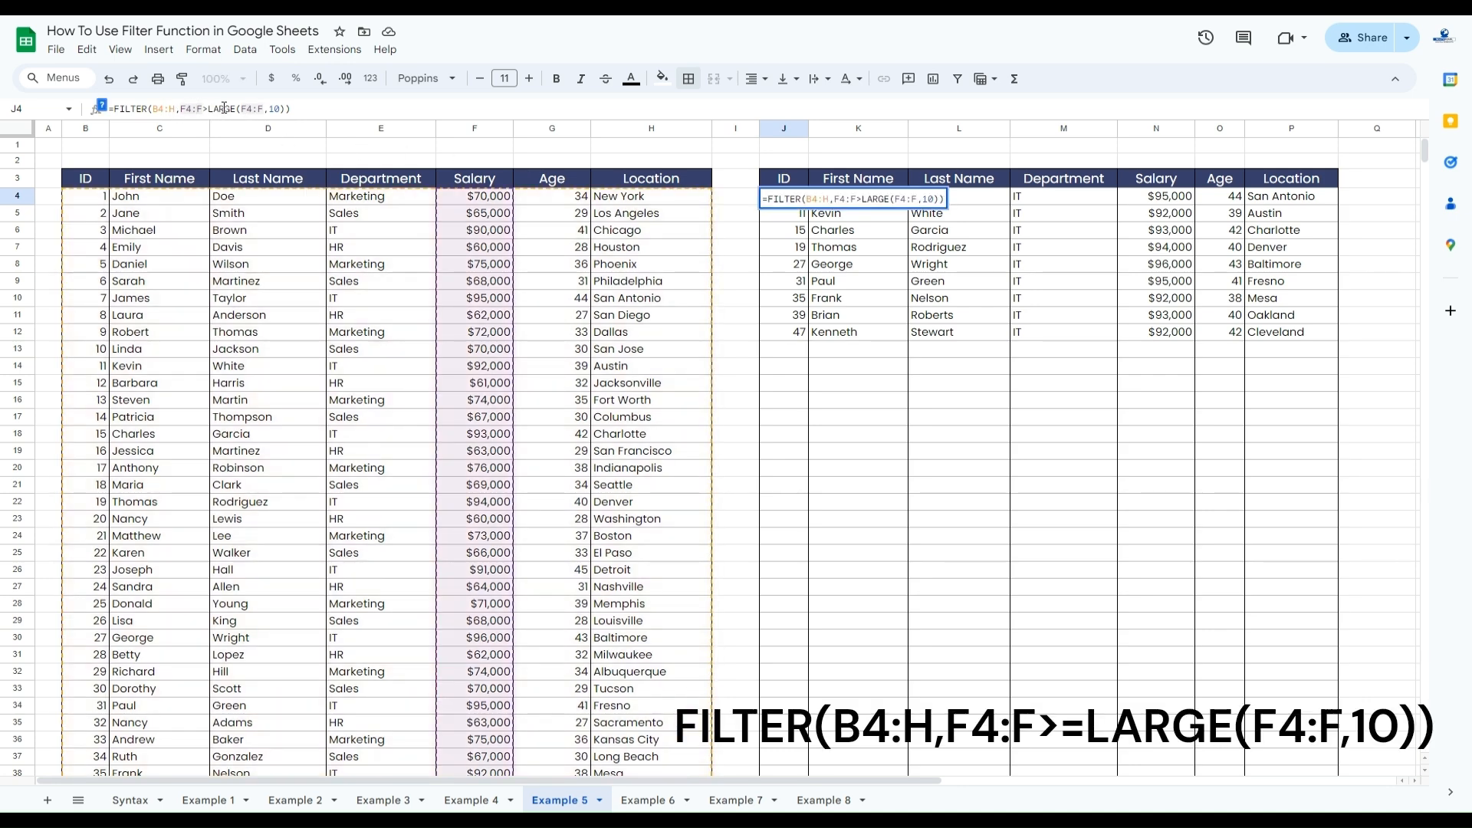
click(224, 109)
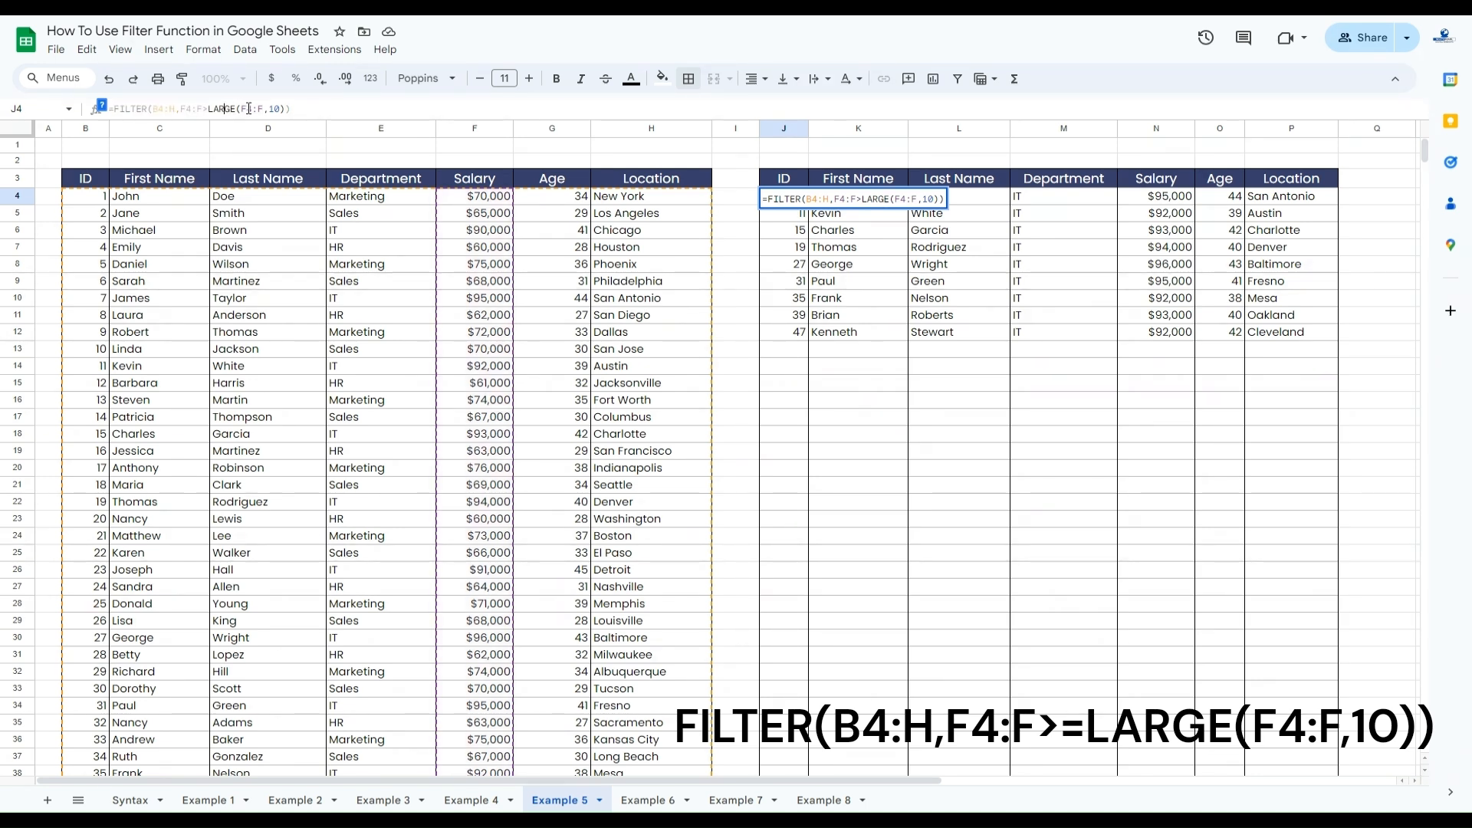
click(248, 108)
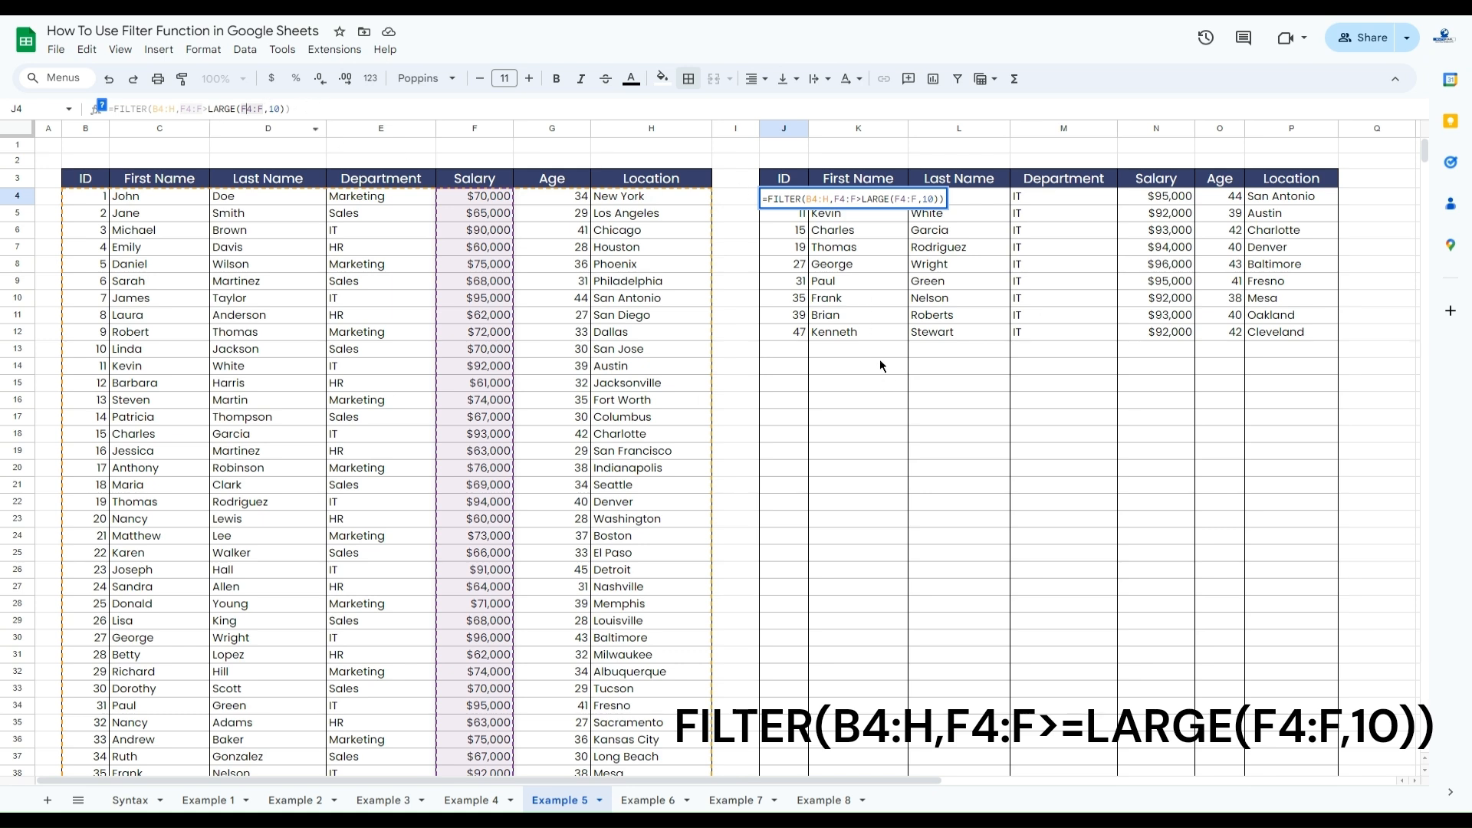
key(Escape)
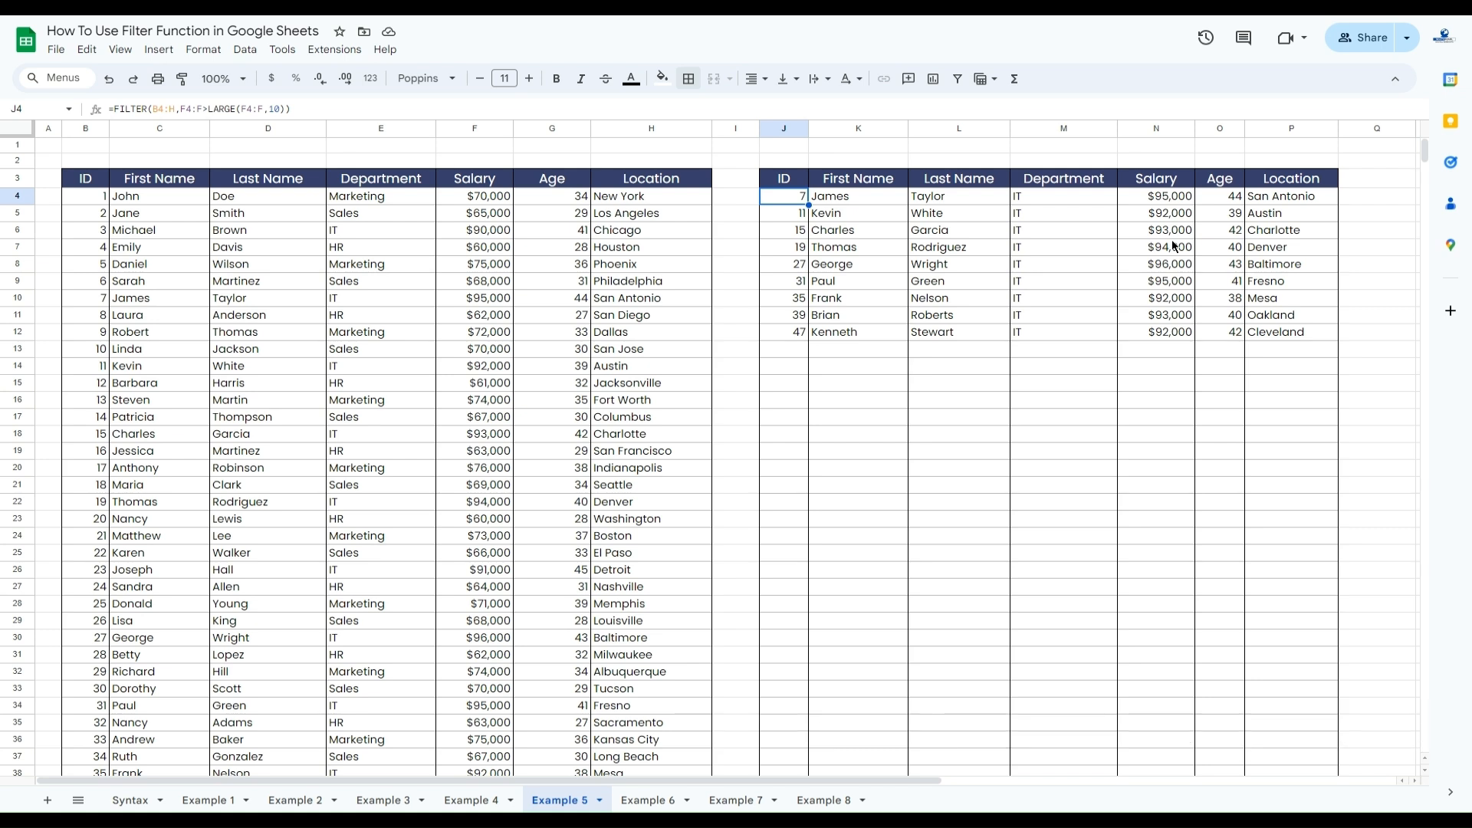
On the Example 6 sheet, enter =sort(FILTER(B4:H,F4:F>LARGE(F4:F,10))) in J4 to sort the highest-salary employees
click(662, 802)
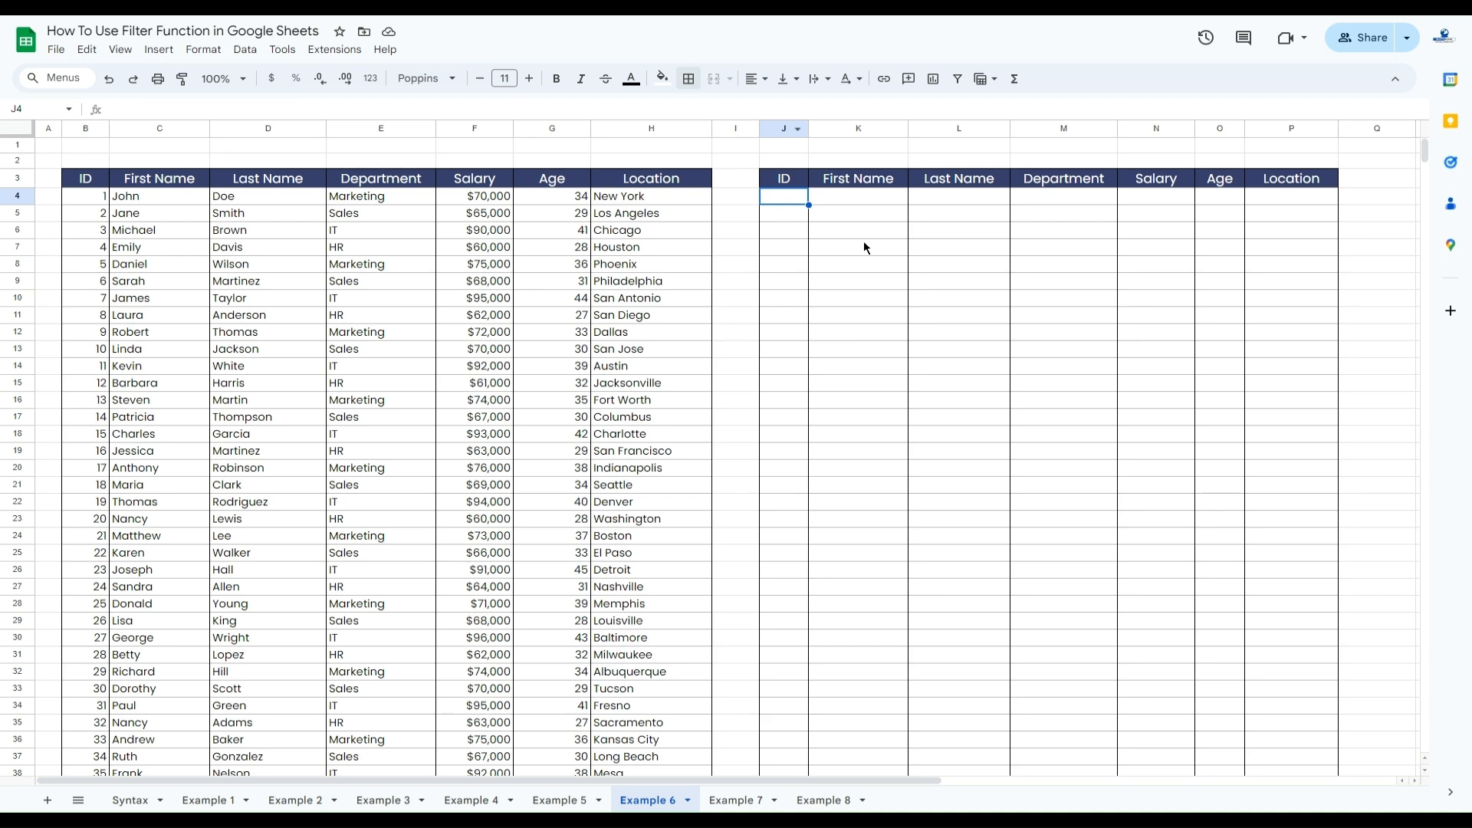
text(=sort()
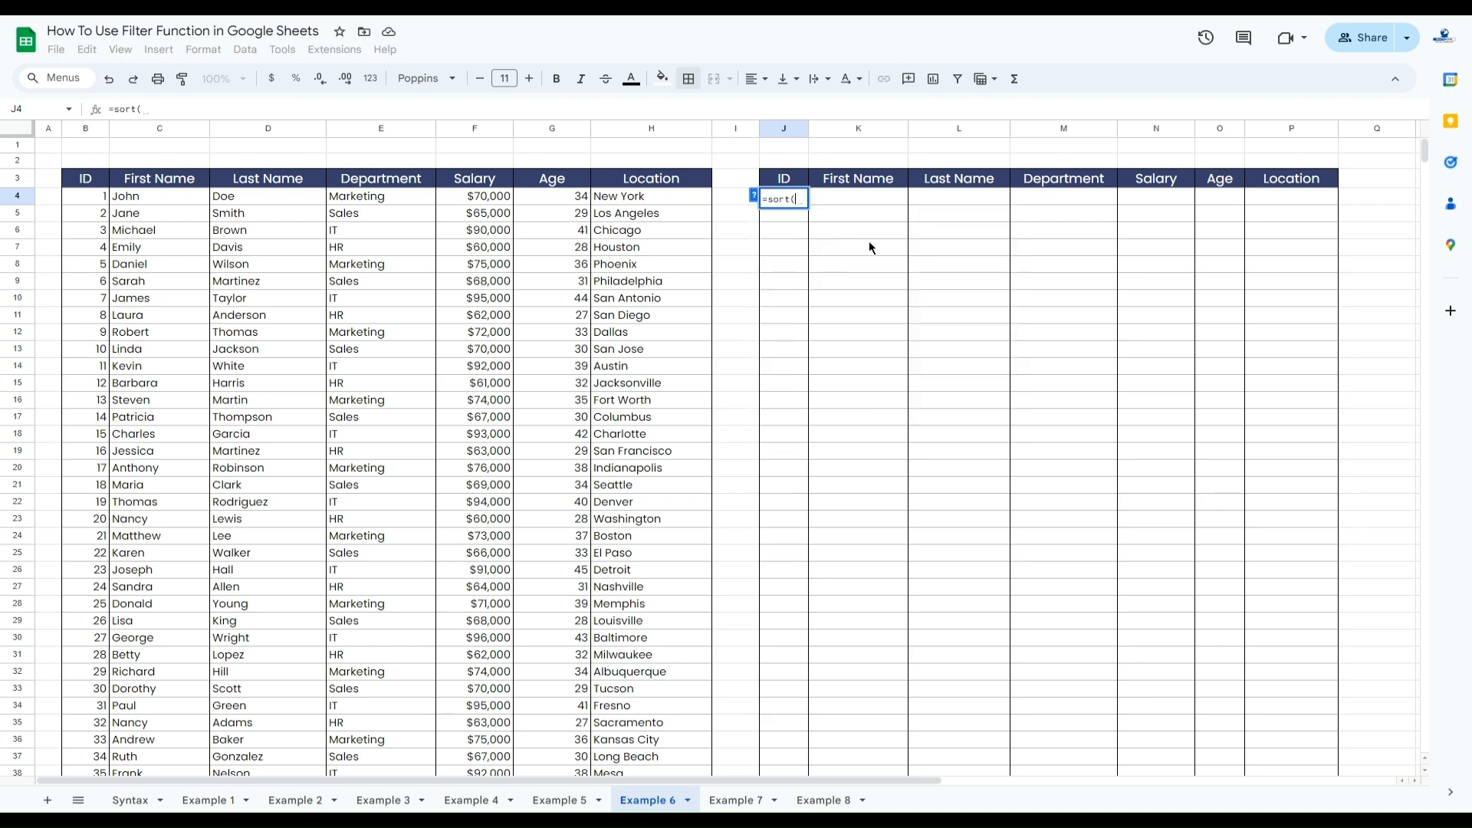
text(FILTER(B4:H,F4:F>LARGE(F4:F,10))))
key(Return)
click(790, 199)
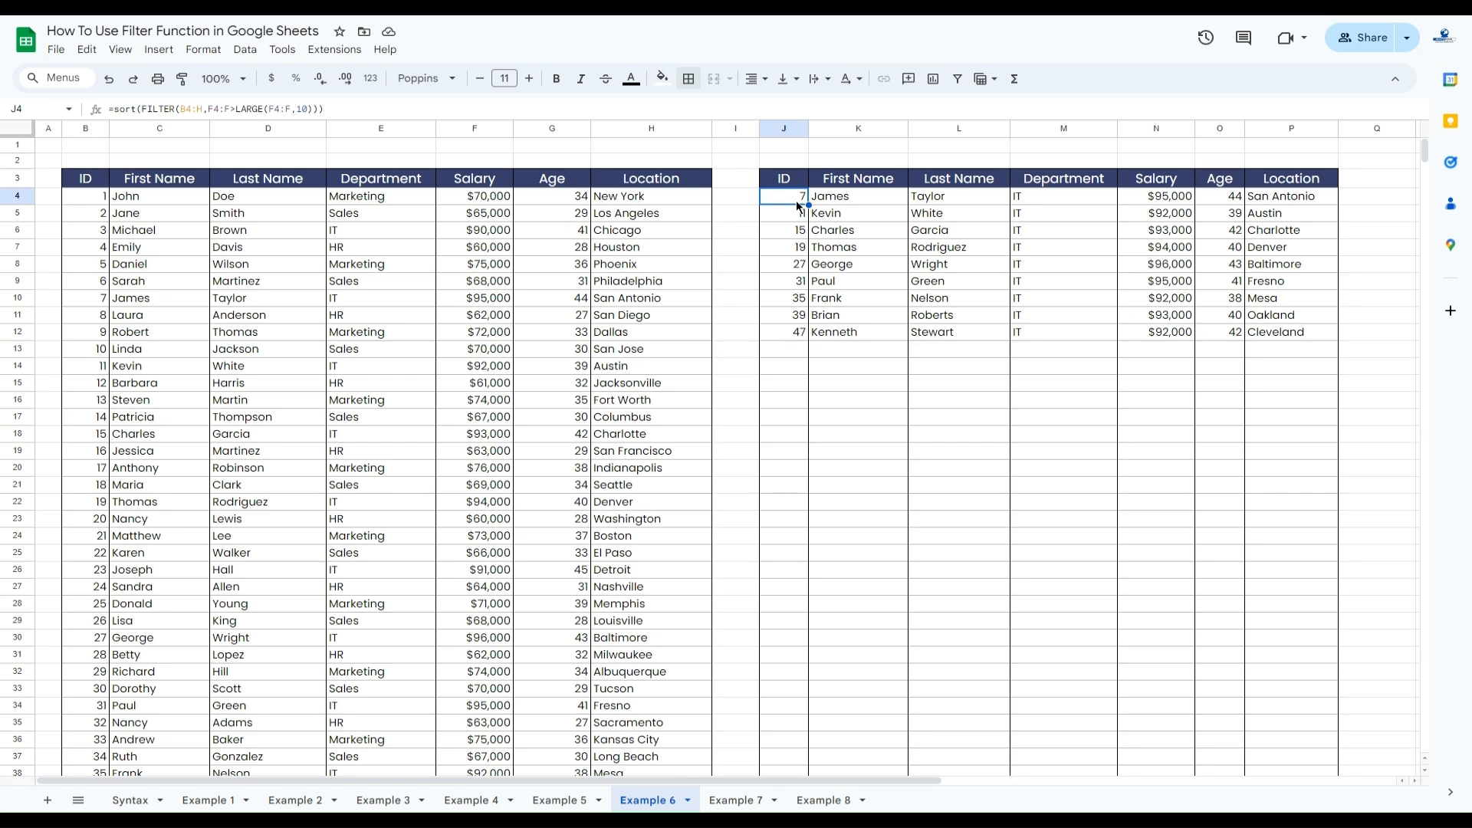
On the Example 7 sheet, begin a FILTER formula in J5 with the open-ended employee data range B5:H
click(737, 801)
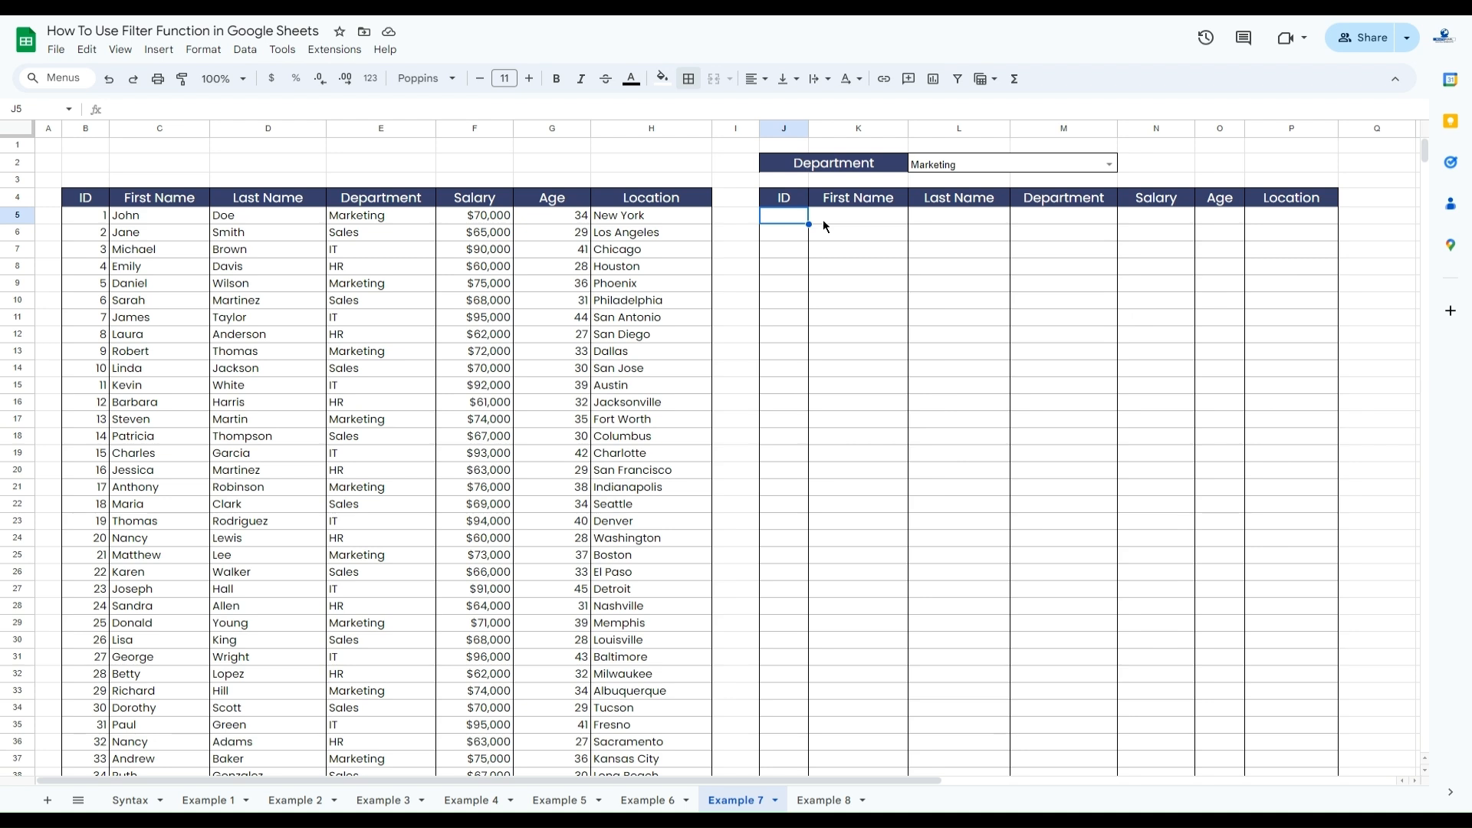
text(=)
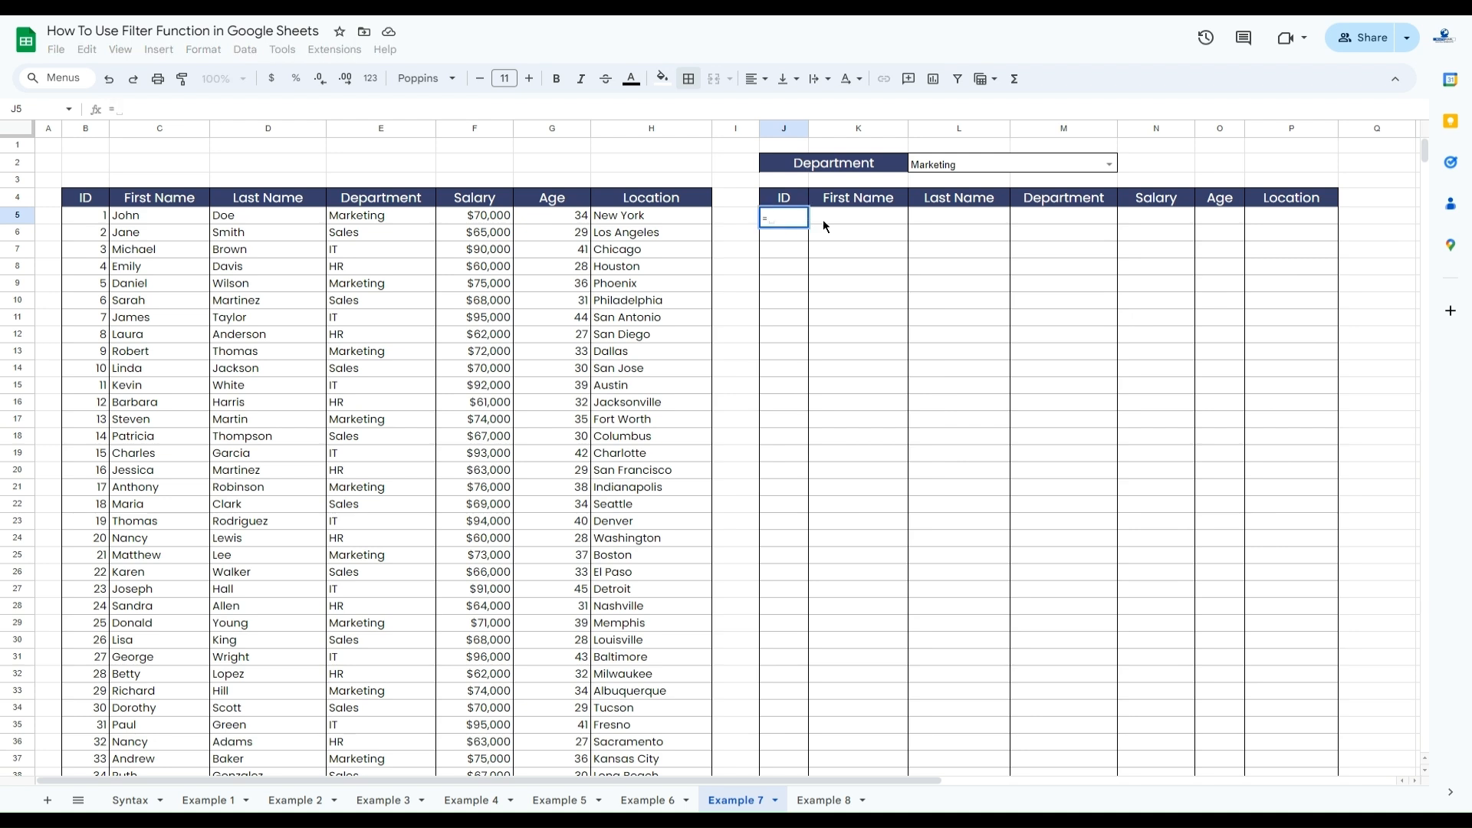
text(fil)
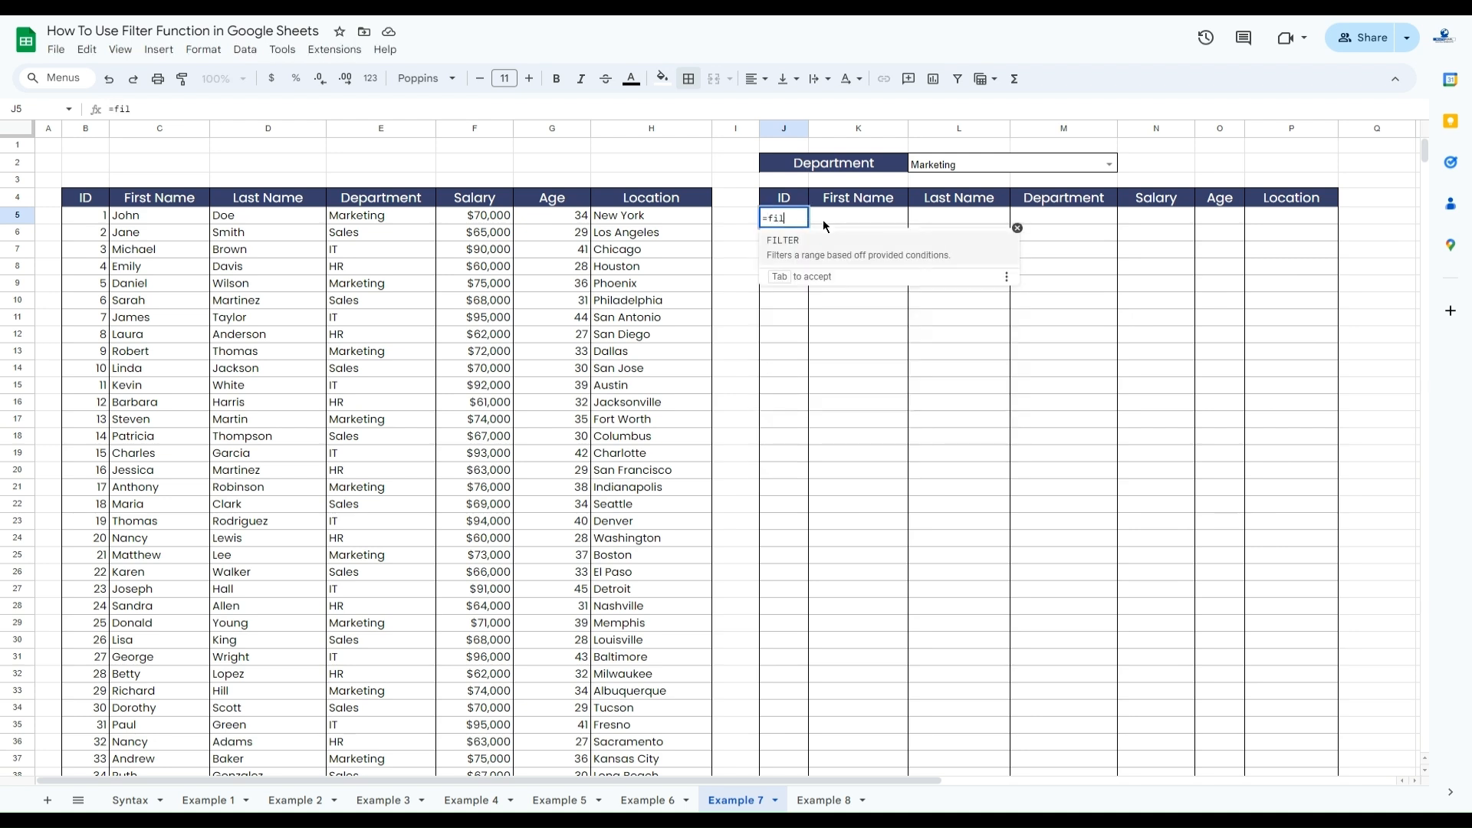
key(Tab)
click(98, 217)
drag(110, 240, 637, 395)
key(BackSpace)
key(BackSpace)
text(,)
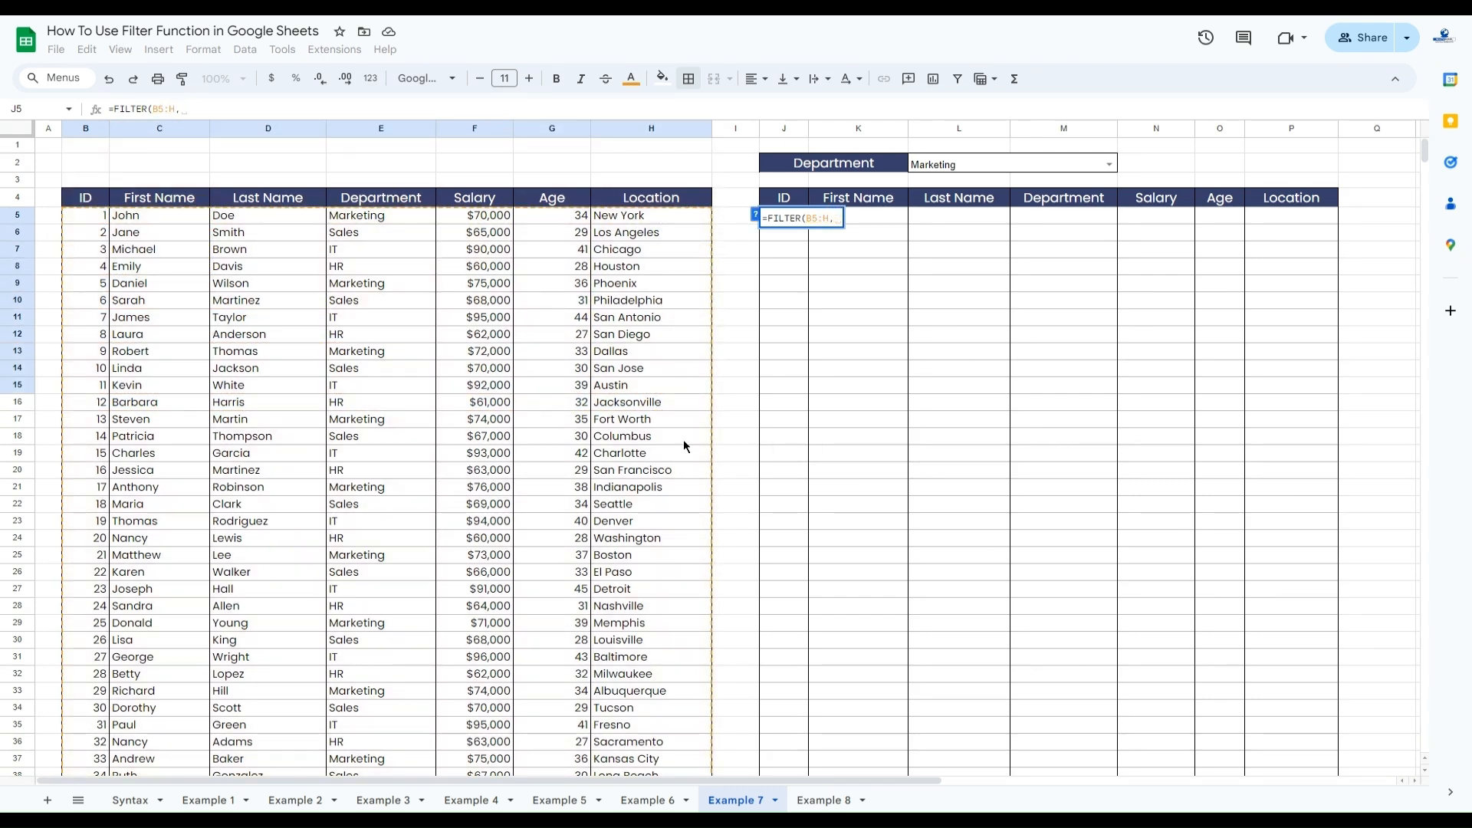
Complete the J5 formula with the condition E5:E=L2 to return employees of the department selected in L2
drag(366, 216, 345, 399)
key(BackSpace)
key(BackSpace)
text(=)
click(1008, 161)
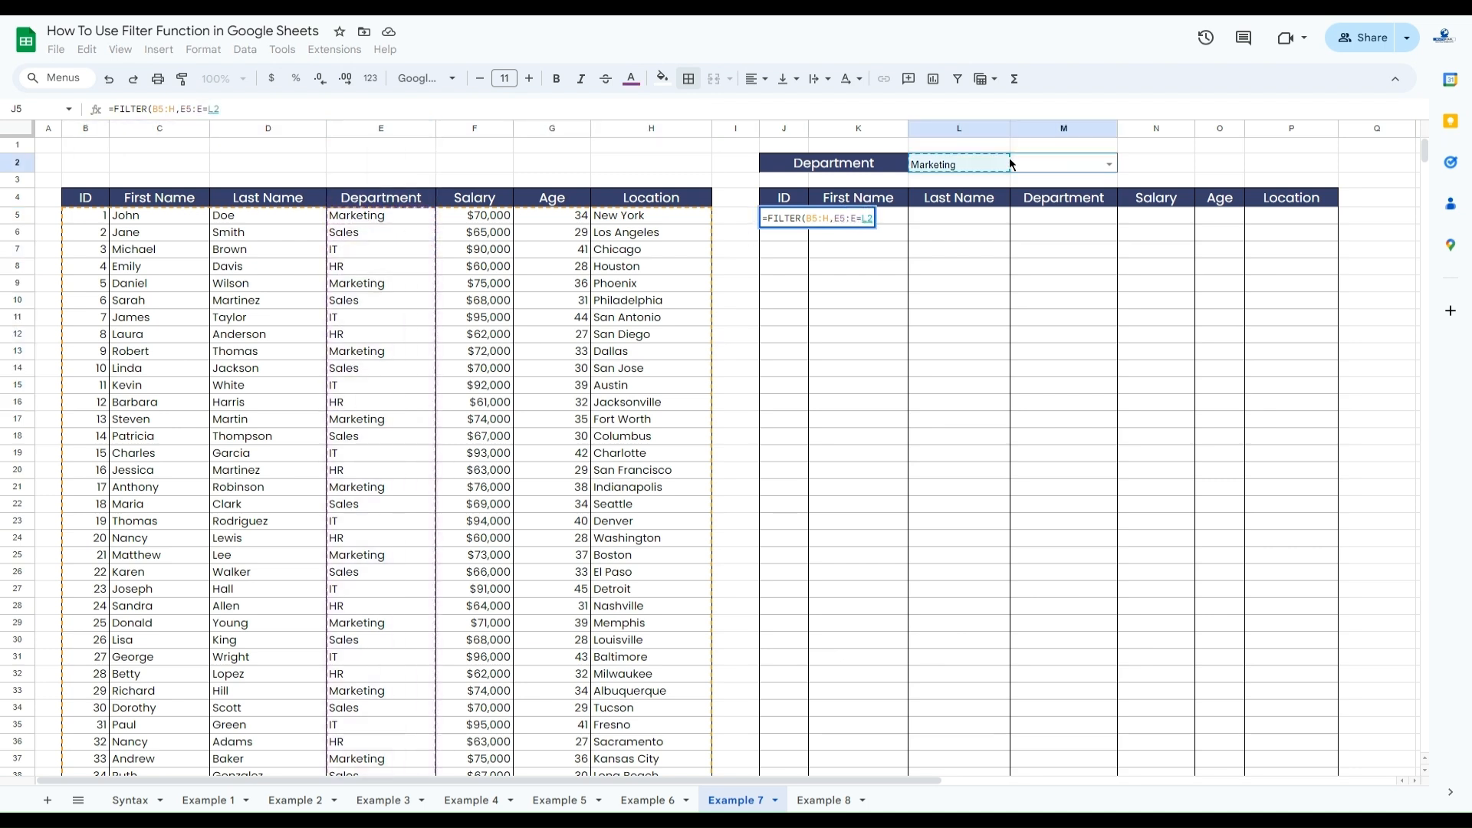
text())
key(Return)
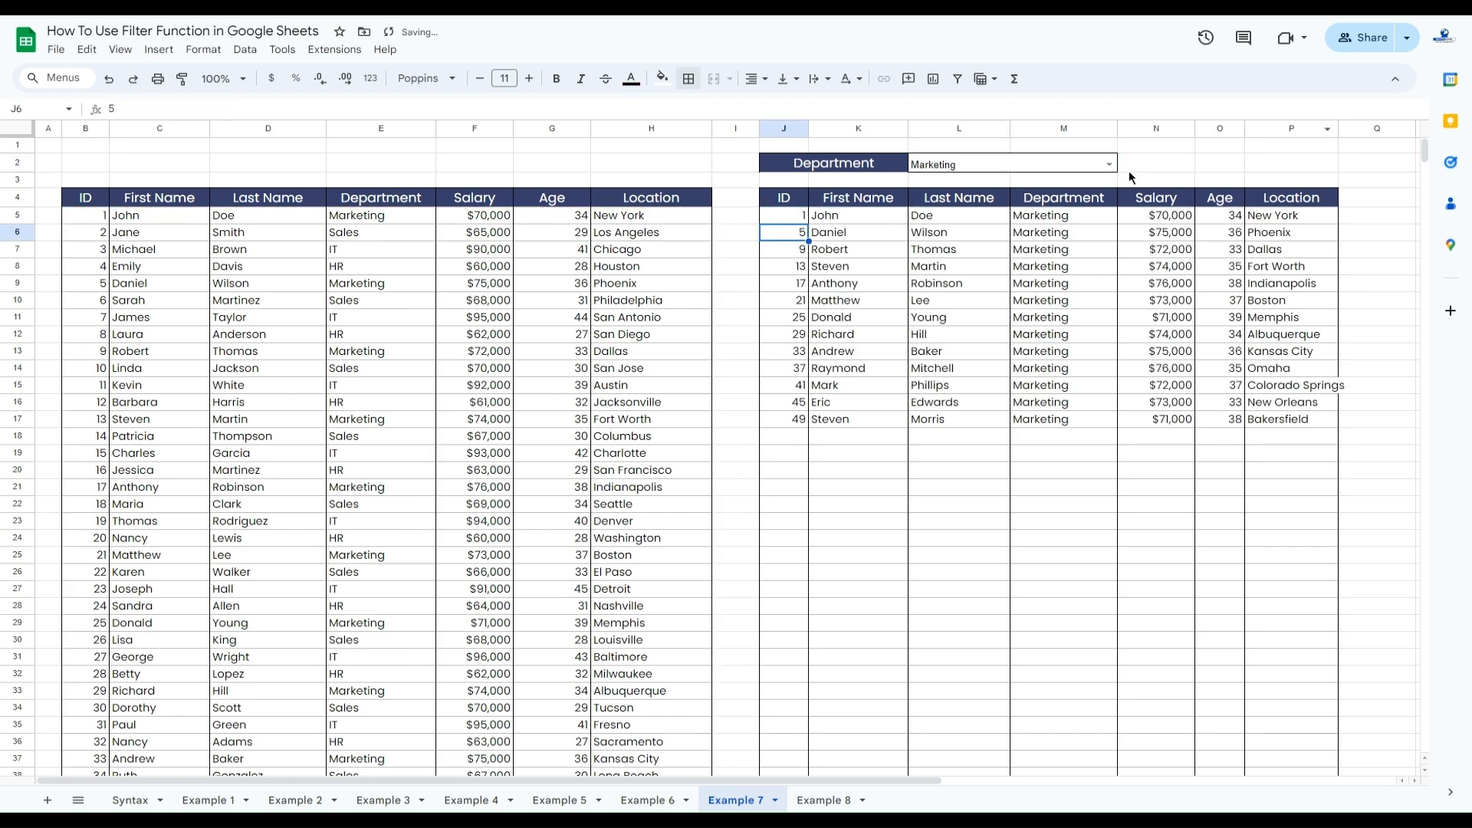
Change the Department selection in L2 to Sales, followed by HR, to test the filtered employee list
click(1110, 165)
click(999, 205)
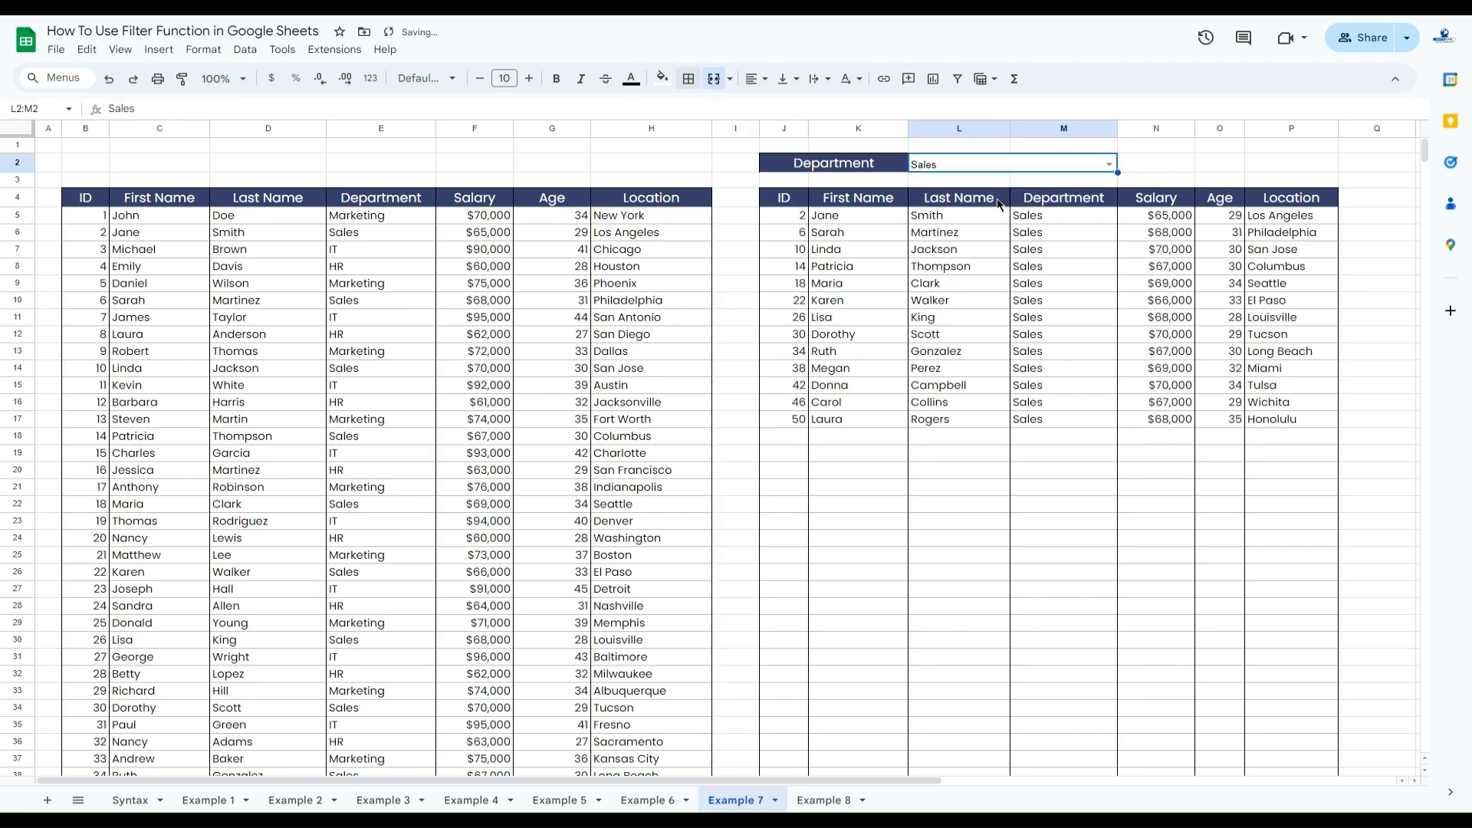
click(1110, 165)
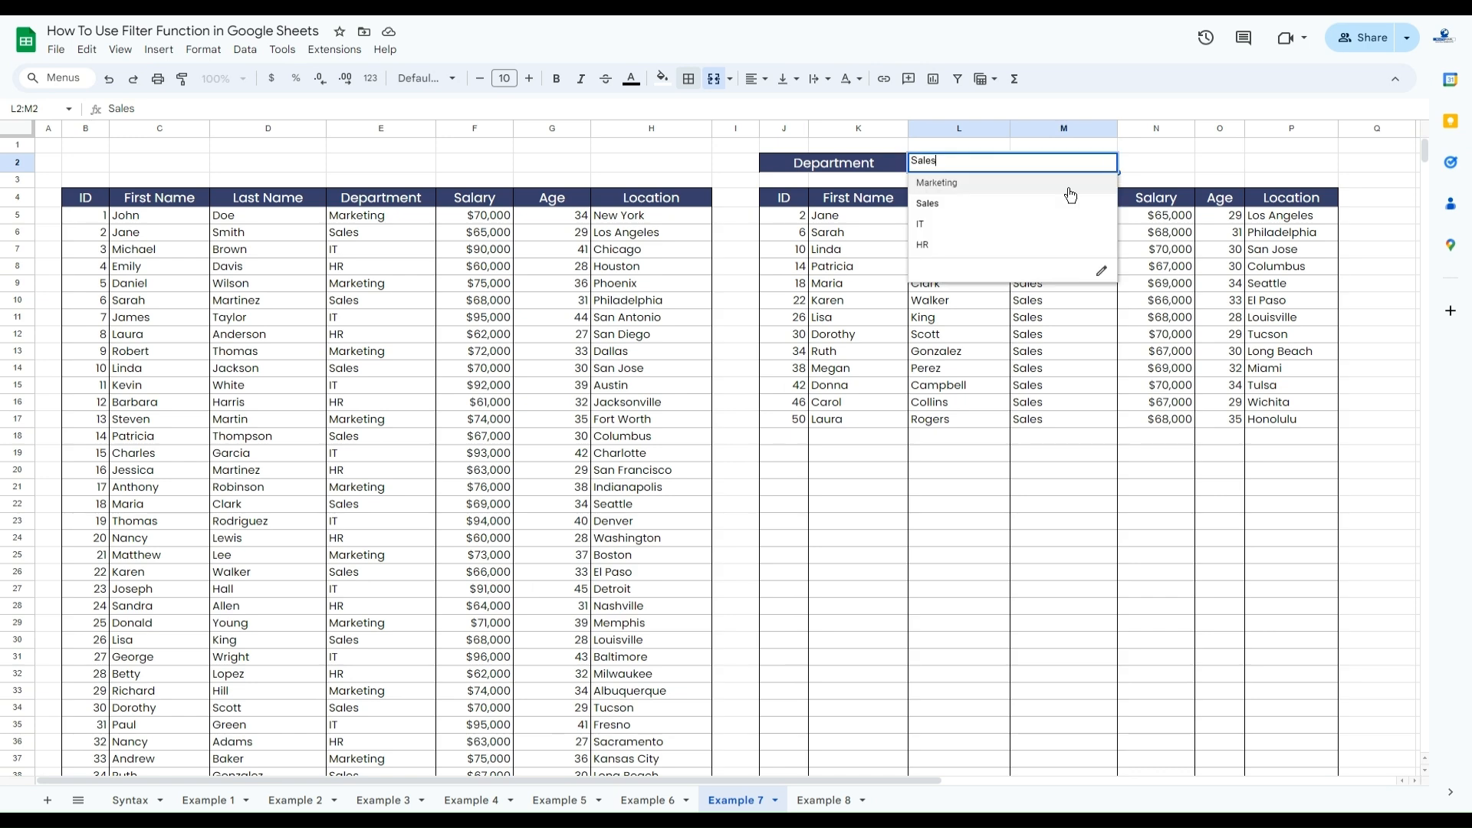
click(934, 246)
On the Example 8 sheet, enter a FILTER formula in D14 over D4:M8 where D3:M3 equals the first student's name in quotes
click(840, 799)
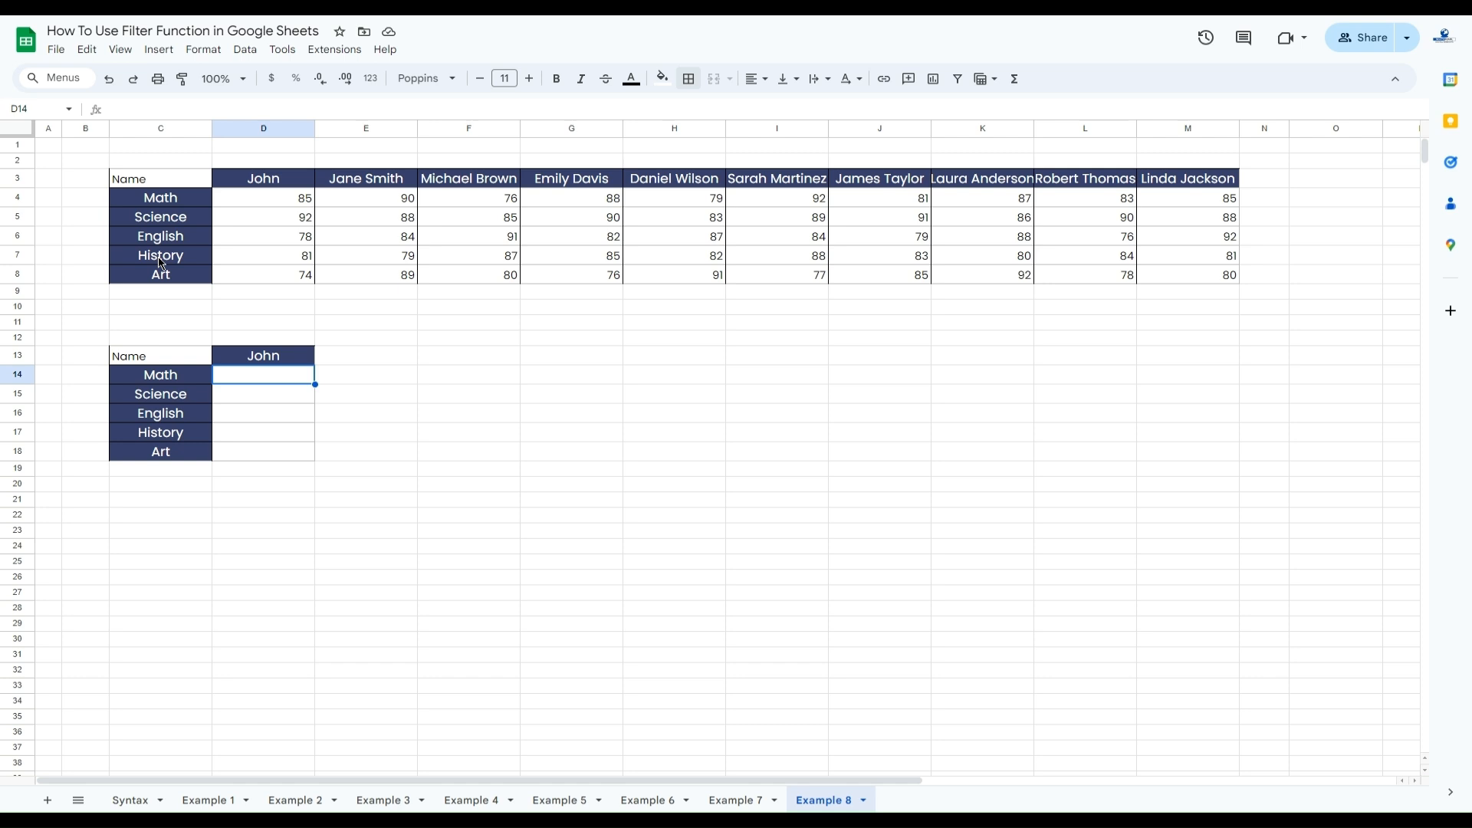
text(=FILTER()
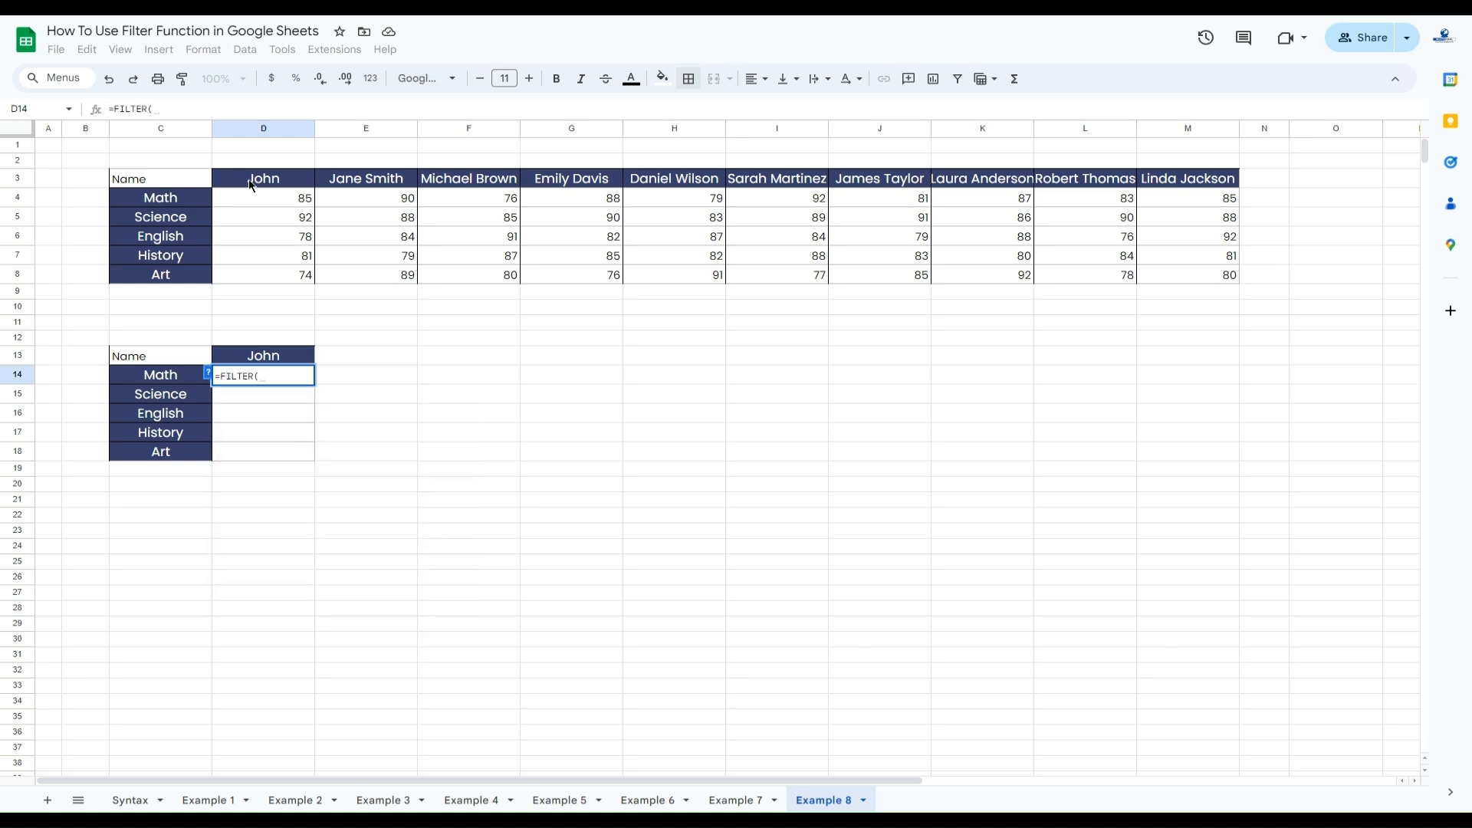
drag(290, 201, 1205, 278)
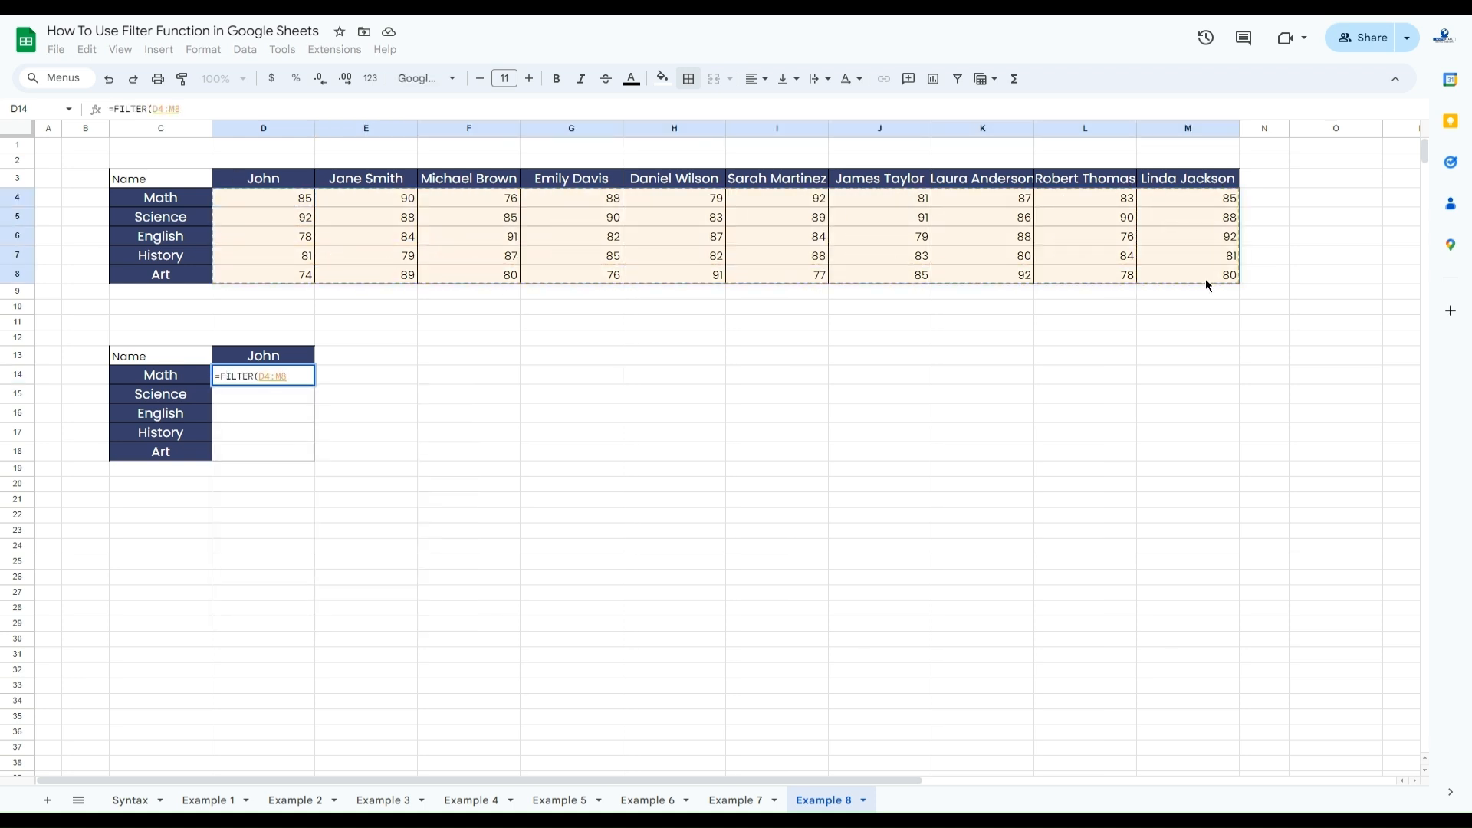
text(,)
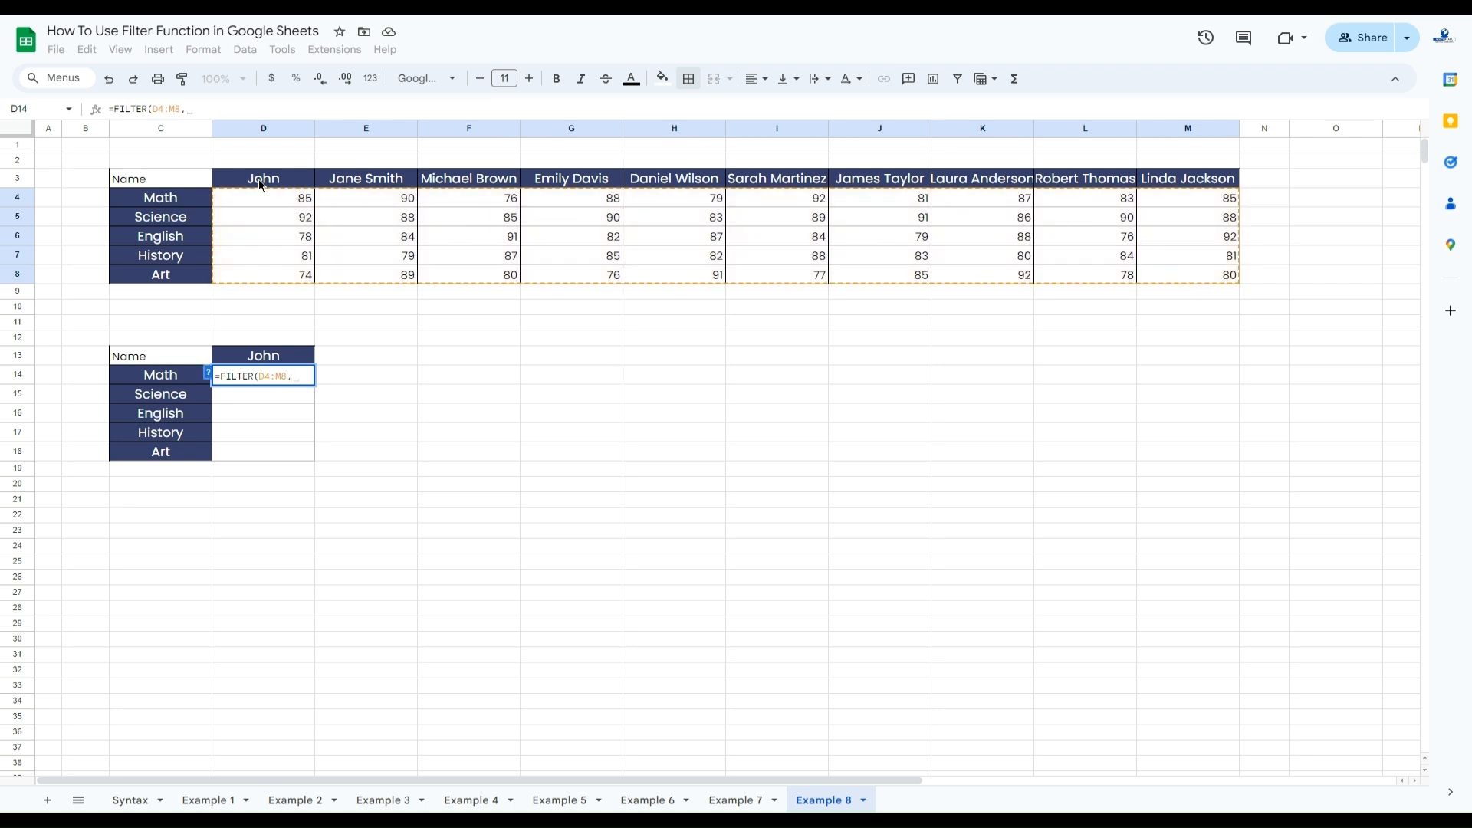
drag(262, 184, 395, 188)
drag(509, 188, 1191, 187)
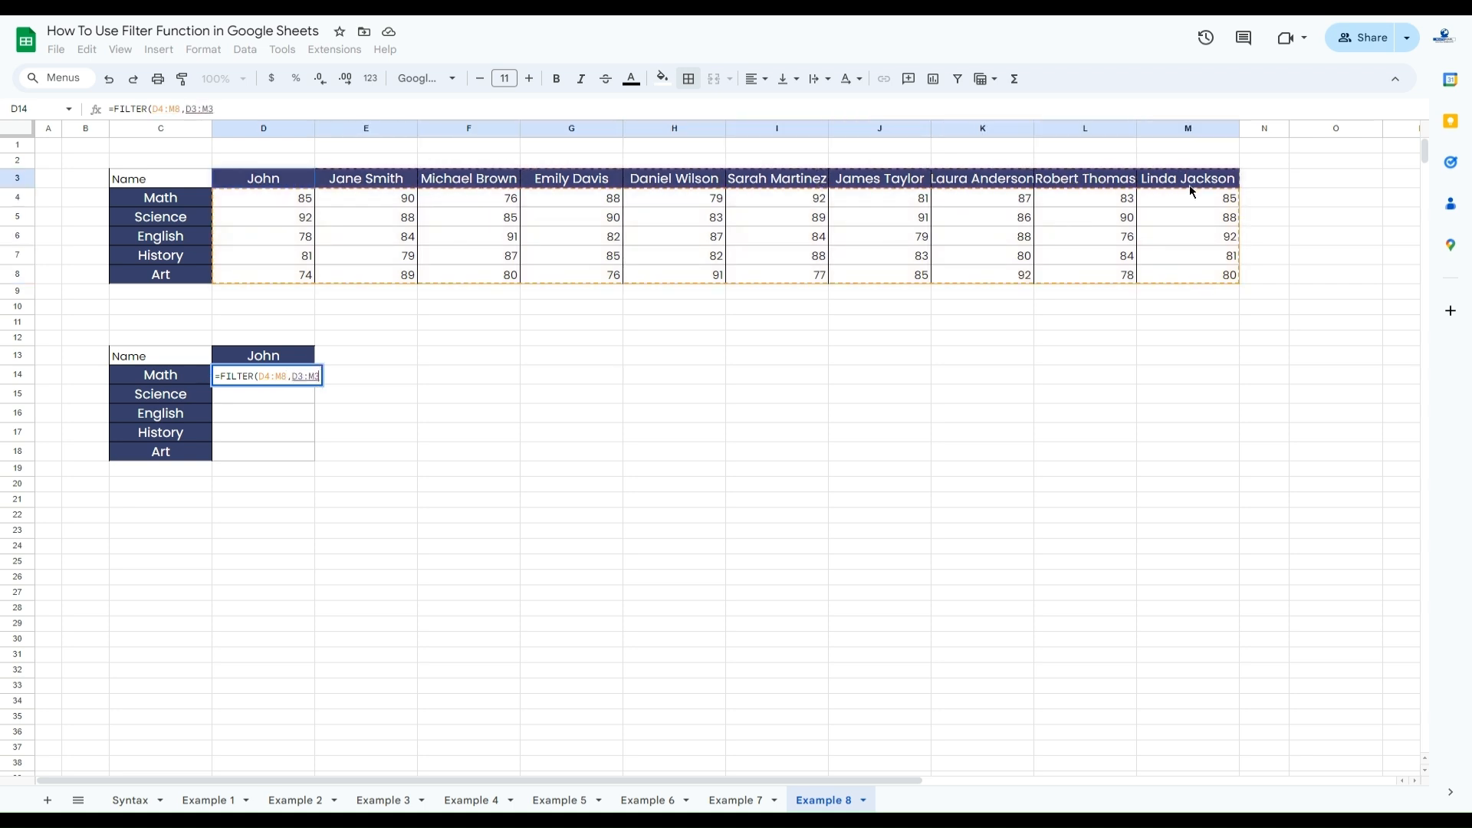
text(="John")
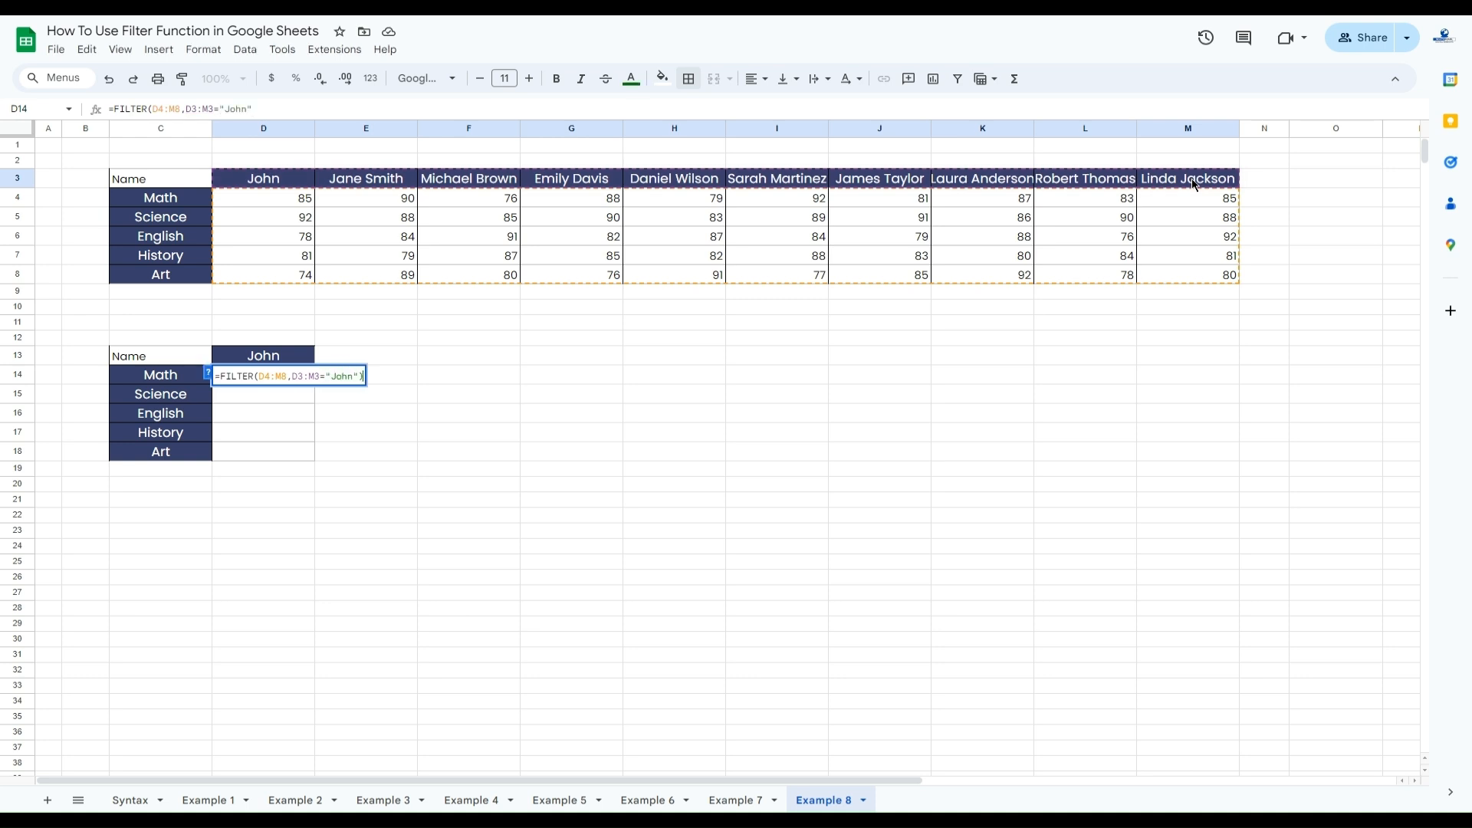
key(Return)
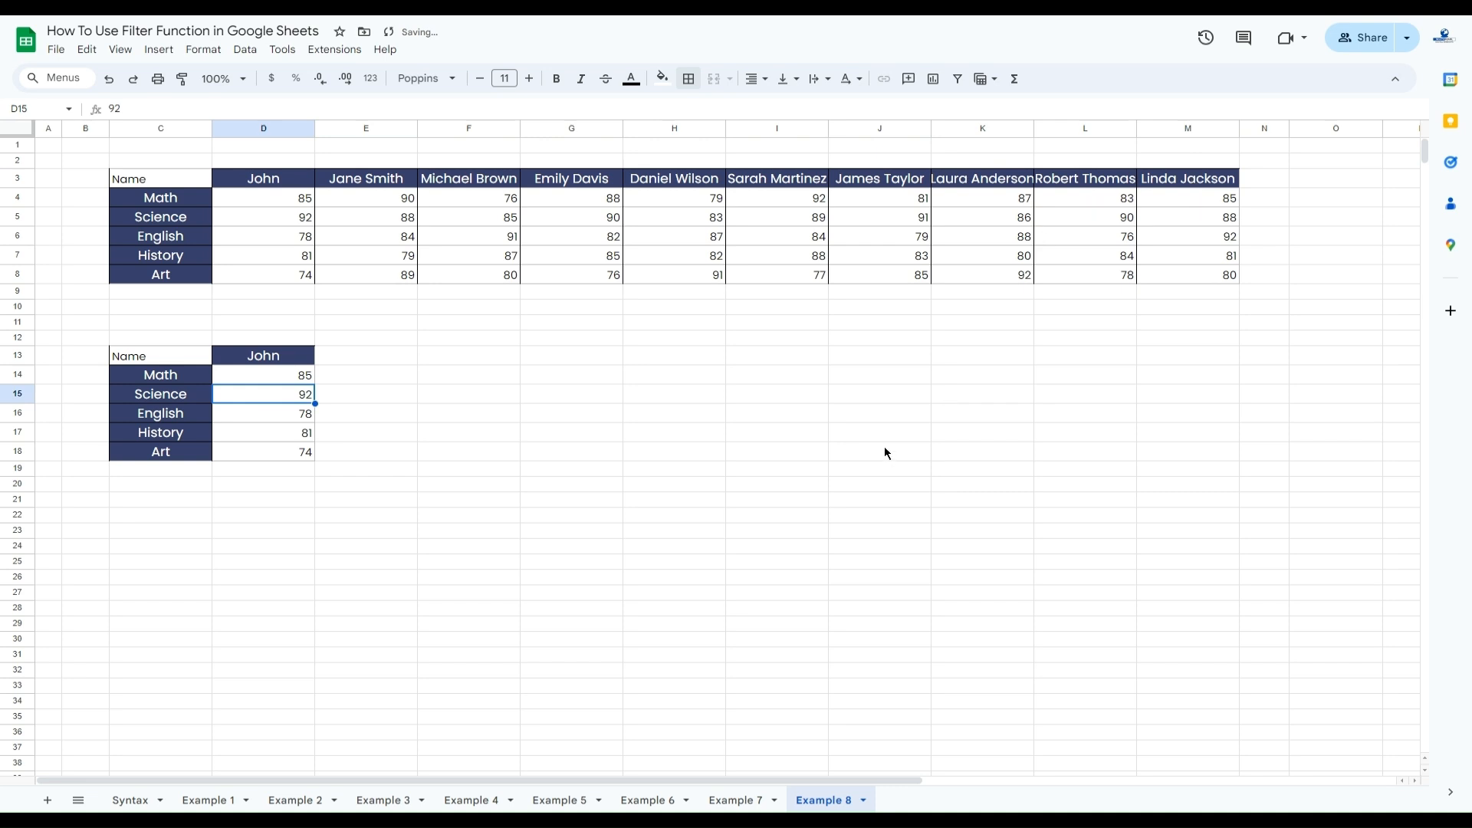